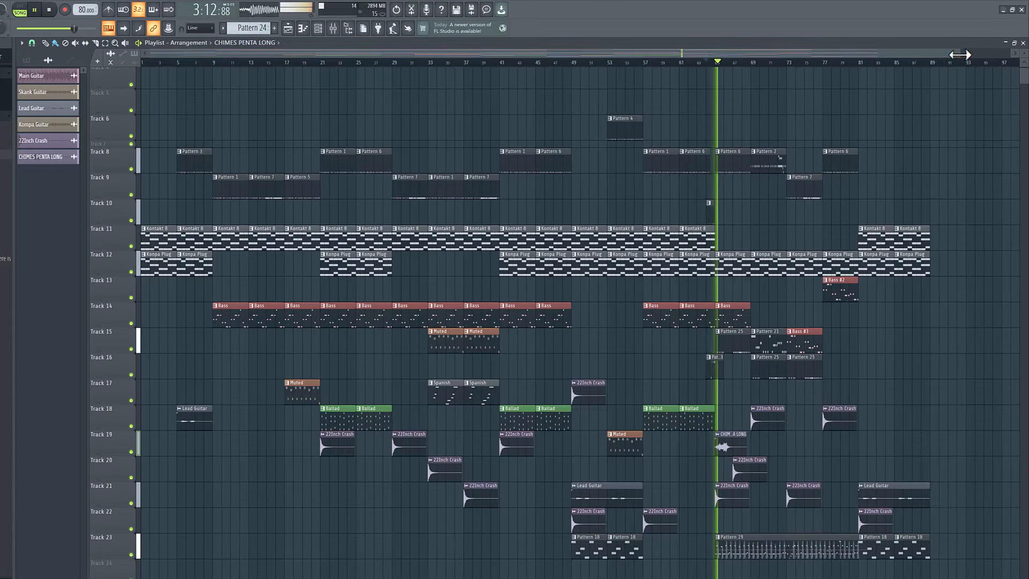
pyautogui.moveTo(965, 50); pyautogui.dragTo(946, 103)
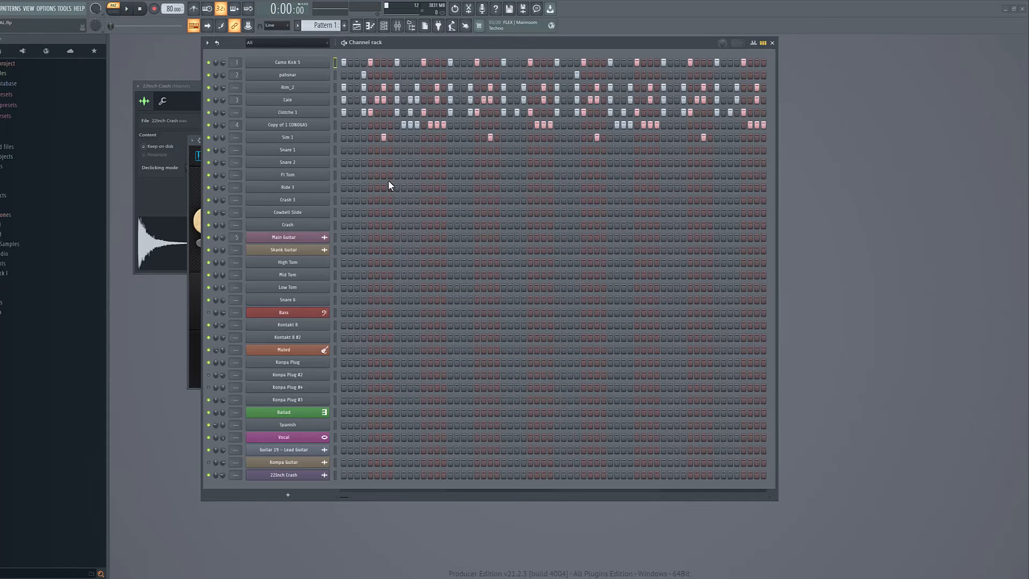
# - Play the Pattern 1 drum groove and clone it into a new pattern
pyautogui.click(127, 8)
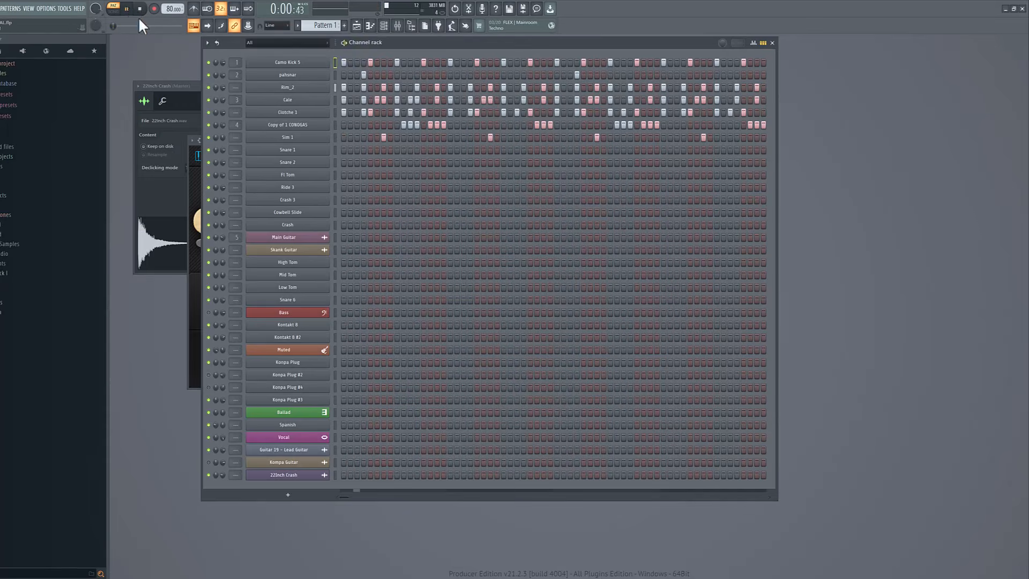
pyautogui.click(333, 27)
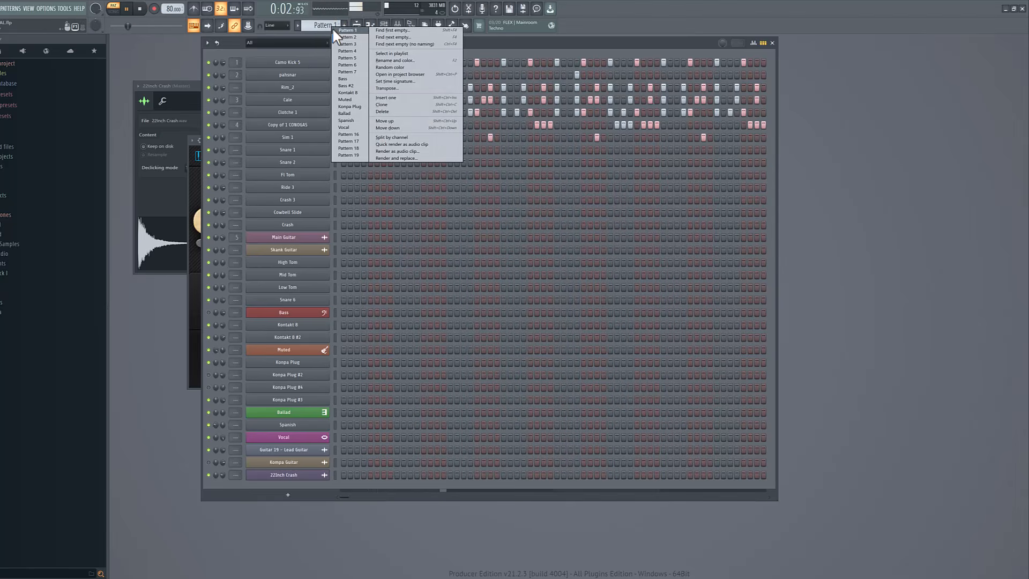
pyautogui.click(386, 105)
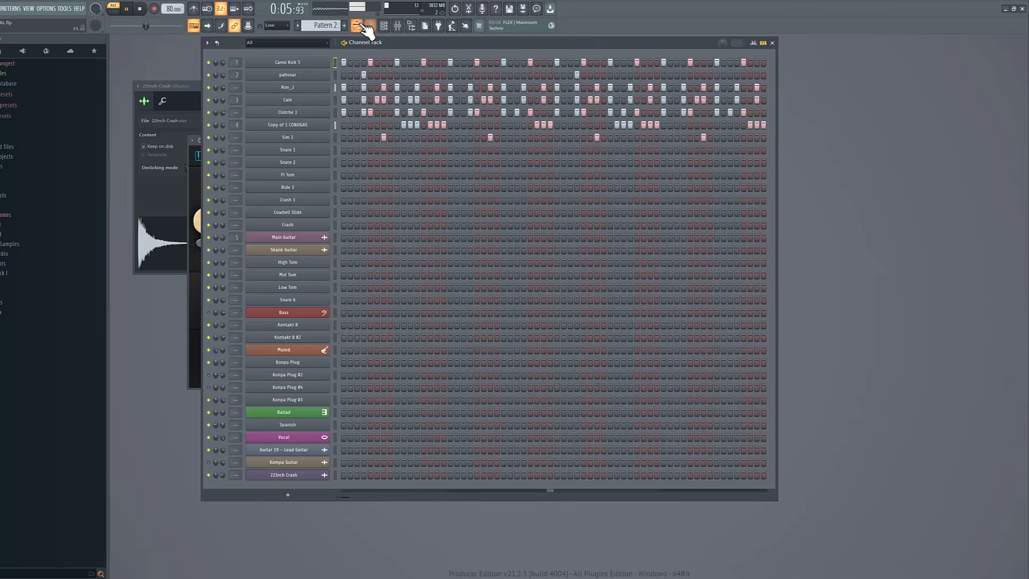
# - Place Pattern 2 at bar 57 on Track 5, loop that four-bar range, and delete the overlapping Pattern 1 clip on Track 8
pyautogui.click(357, 26)
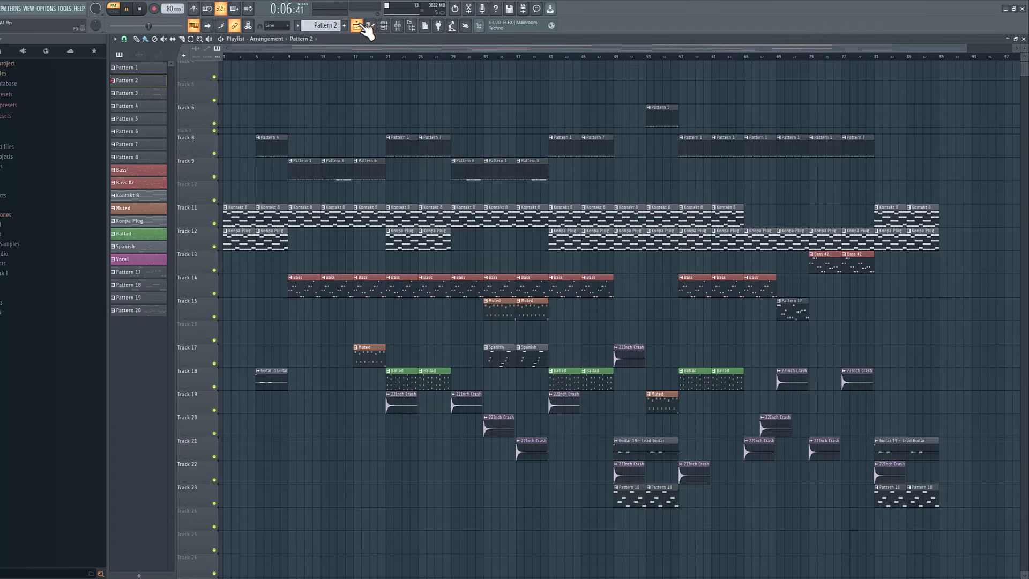
pyautogui.click(685, 69)
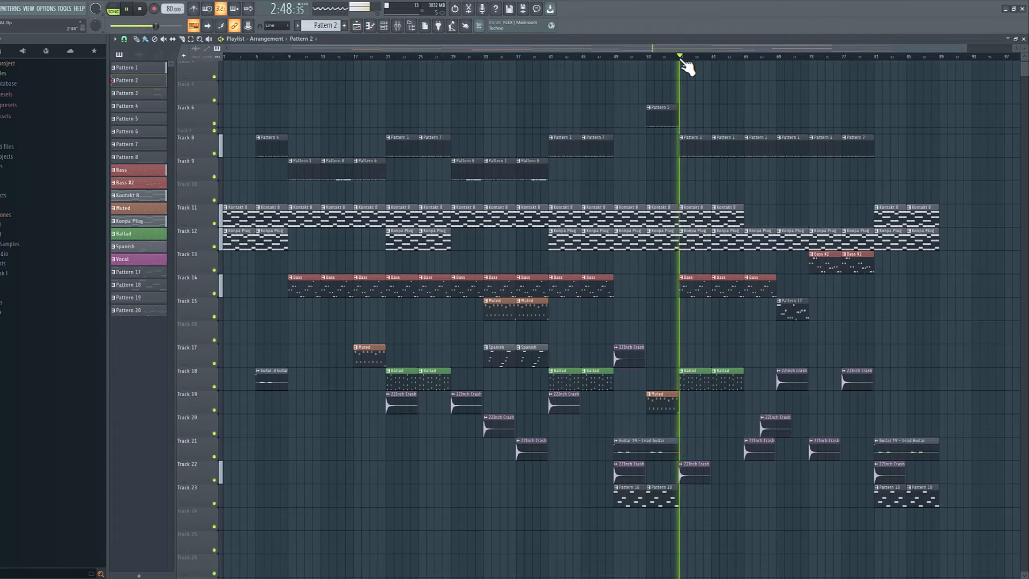
pyautogui.moveTo(684, 69); pyautogui.dragTo(717, 79)
pyautogui.click(684, 94)
pyautogui.rightClick(689, 142)
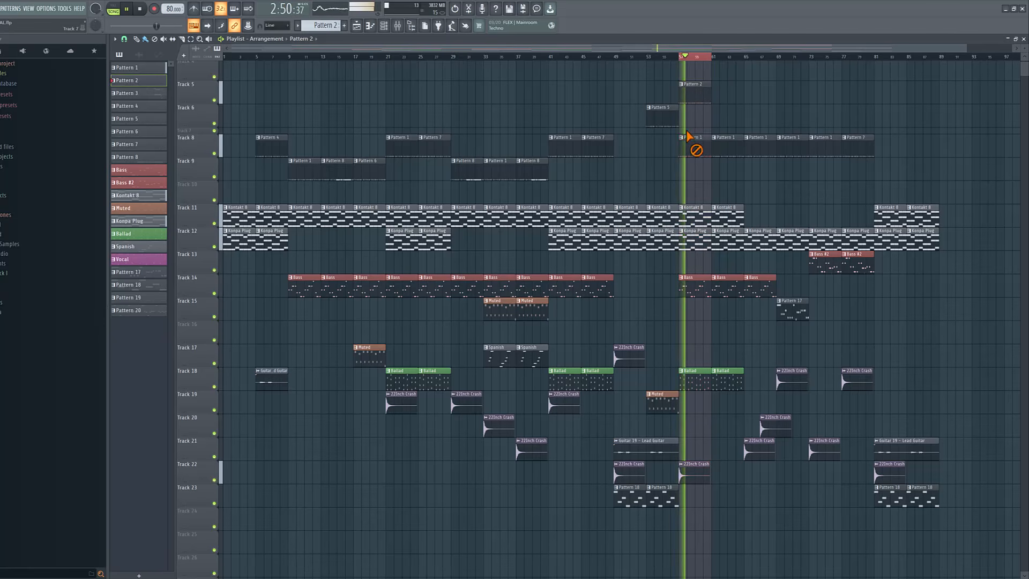
pyautogui.press('space')
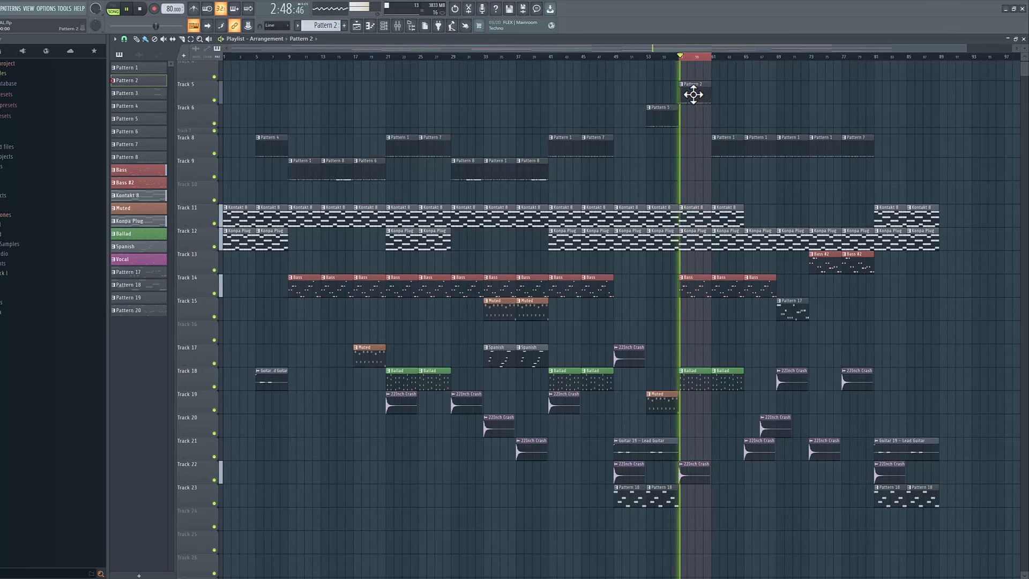
# - Play back the looped range while viewing Pattern 2's steps in the channel rack
pyautogui.press('F6')
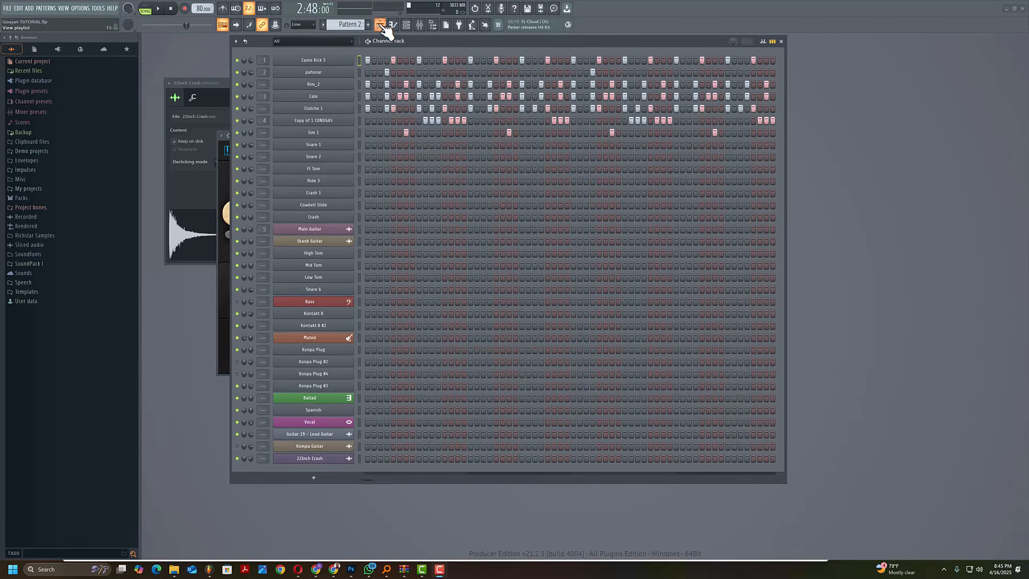
pyautogui.click(382, 25)
pyautogui.press('space')
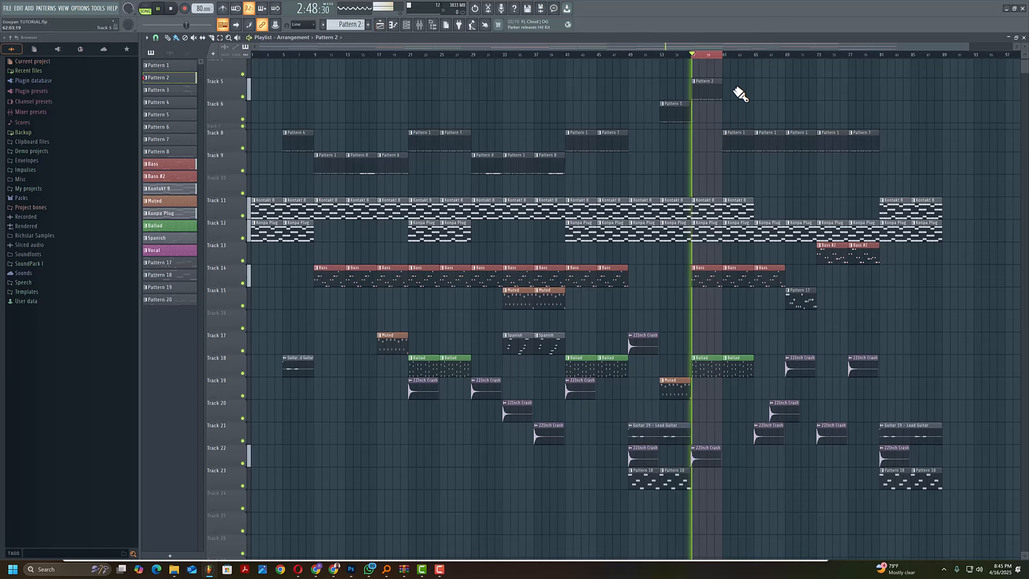
pyautogui.click(1024, 37)
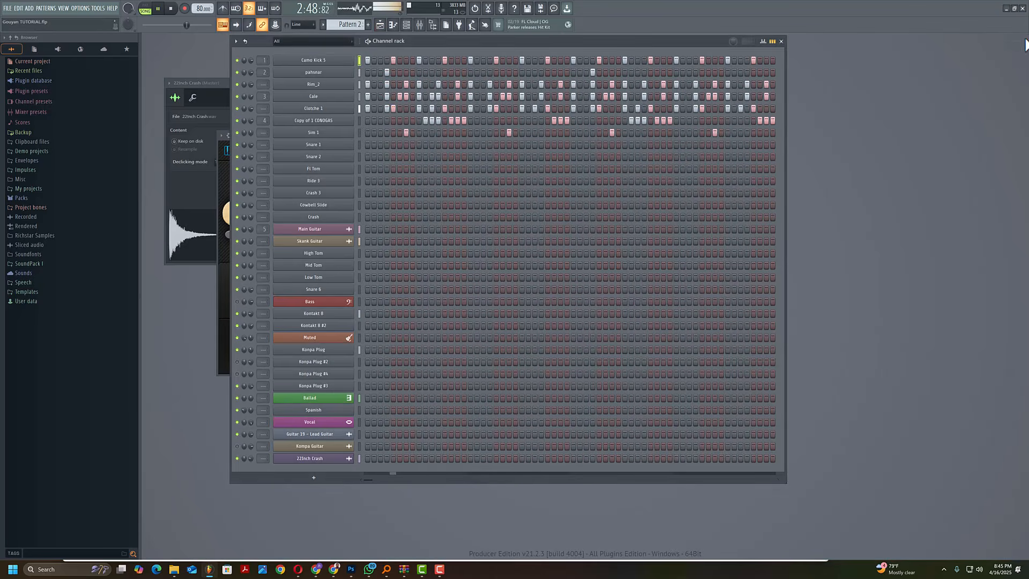
pyautogui.press('space')
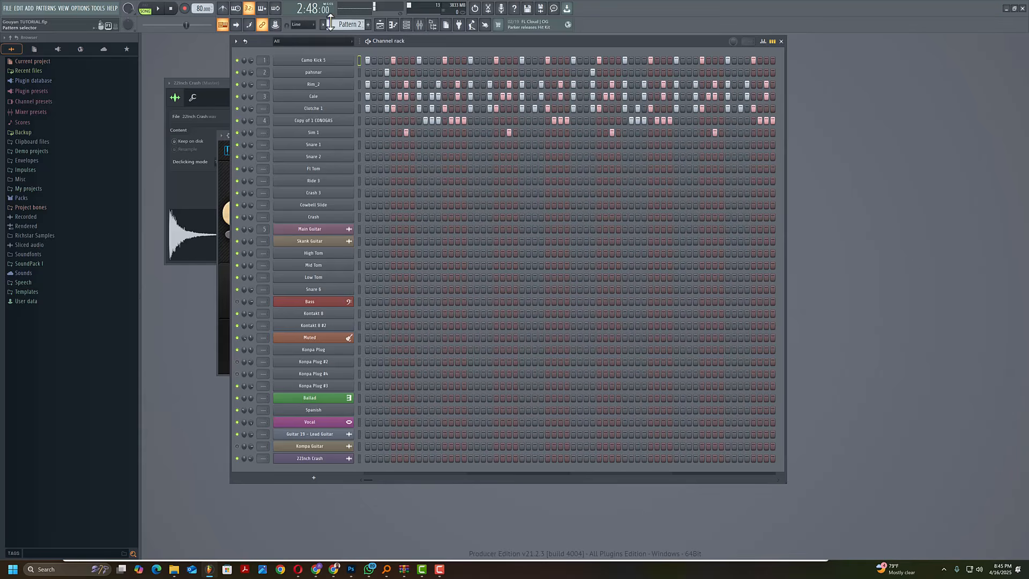
# - Solo Track 5 in the playlist, unmute the bass on Track 14, and return to the channel rack
pyautogui.click(387, 26)
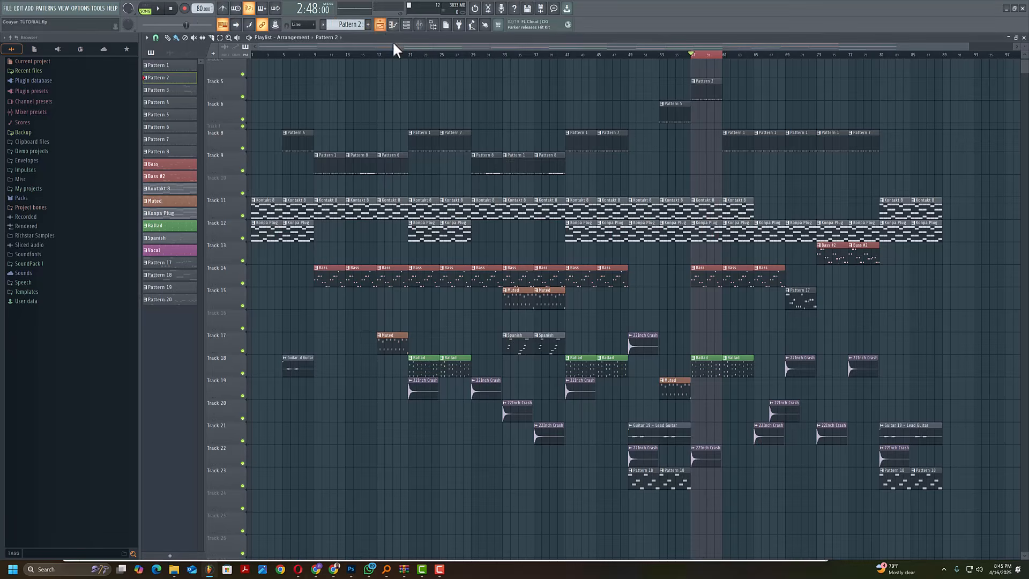
pyautogui.keyDown('ctrl'); pyautogui.click(244, 97); pyautogui.keyUp('ctrl')
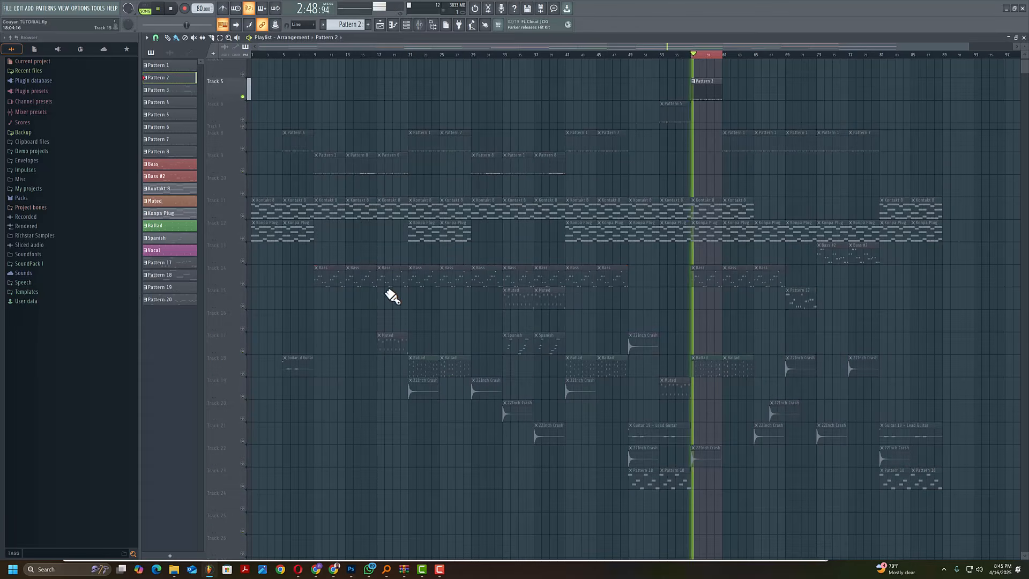
pyautogui.click(243, 283)
pyautogui.press('space')
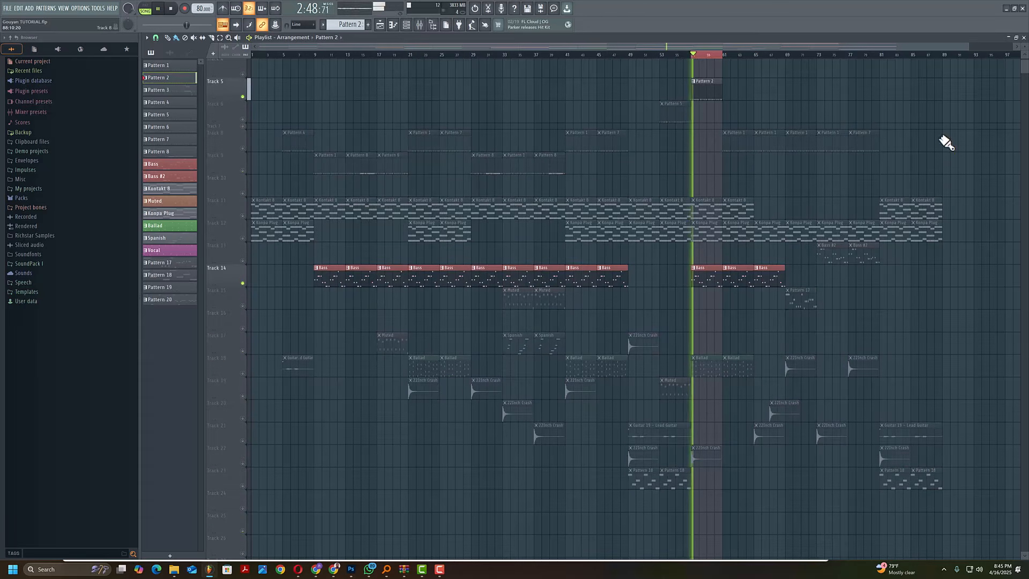
pyautogui.click(1024, 38)
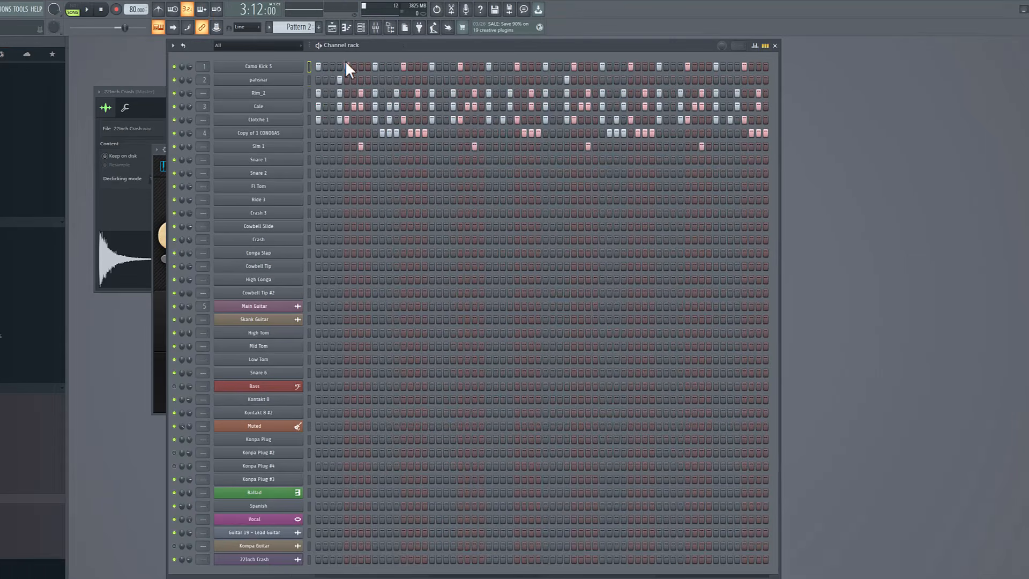
# - Rework the Camo Kick 5 row with hits on steps 10 and 16, checking them in playback
pyautogui.press('space')
pyautogui.press('space')
pyautogui.click(383, 65)
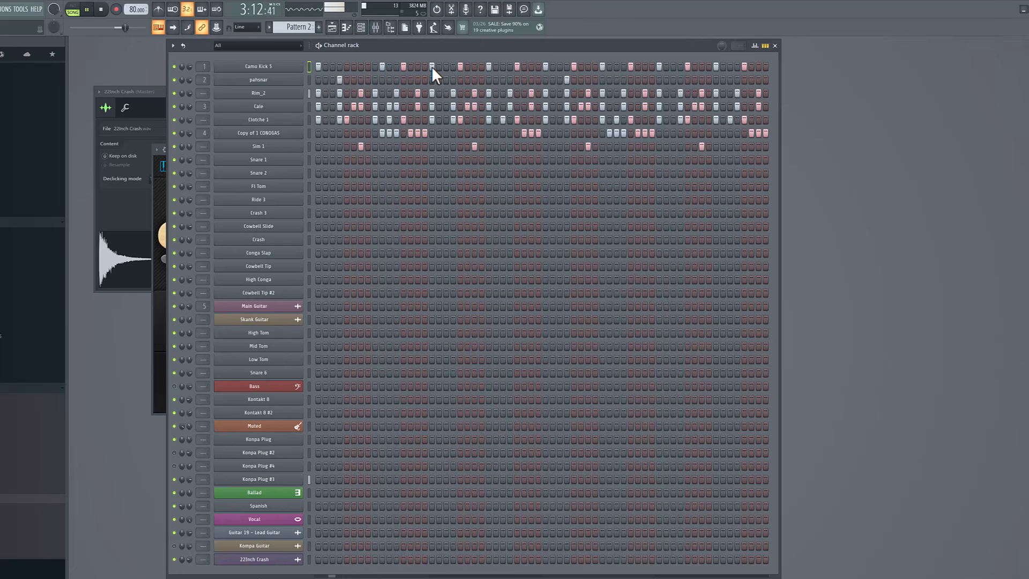
pyautogui.click(426, 66)
pyautogui.press('space')
pyautogui.press('space')
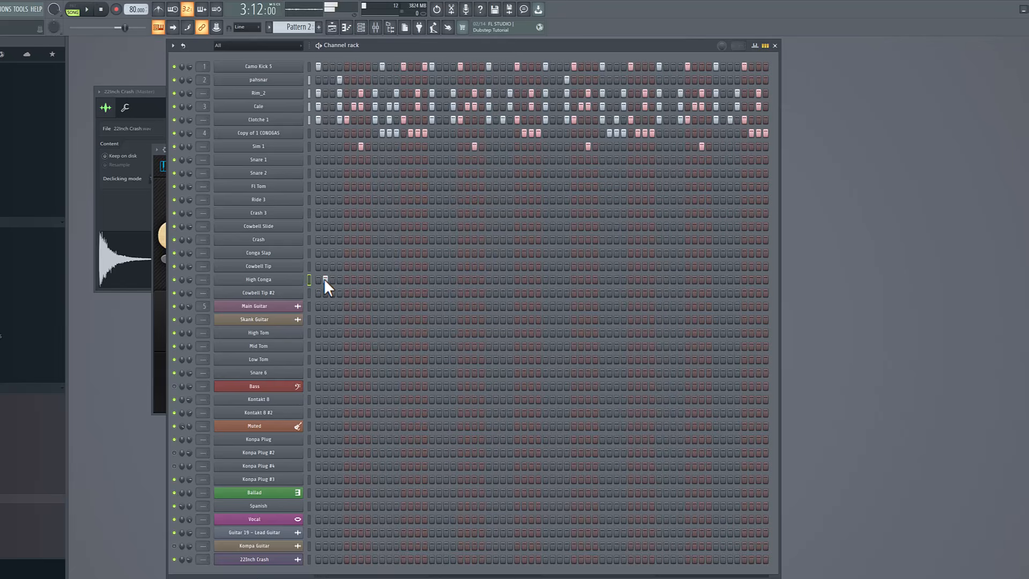
# - Add Cowbell Tip hits on steps 2, 5, 8 and 11 while auditioning the loop
pyautogui.click(325, 266)
pyautogui.press('space')
pyautogui.press('space')
pyautogui.click(347, 266)
pyautogui.click(367, 266)
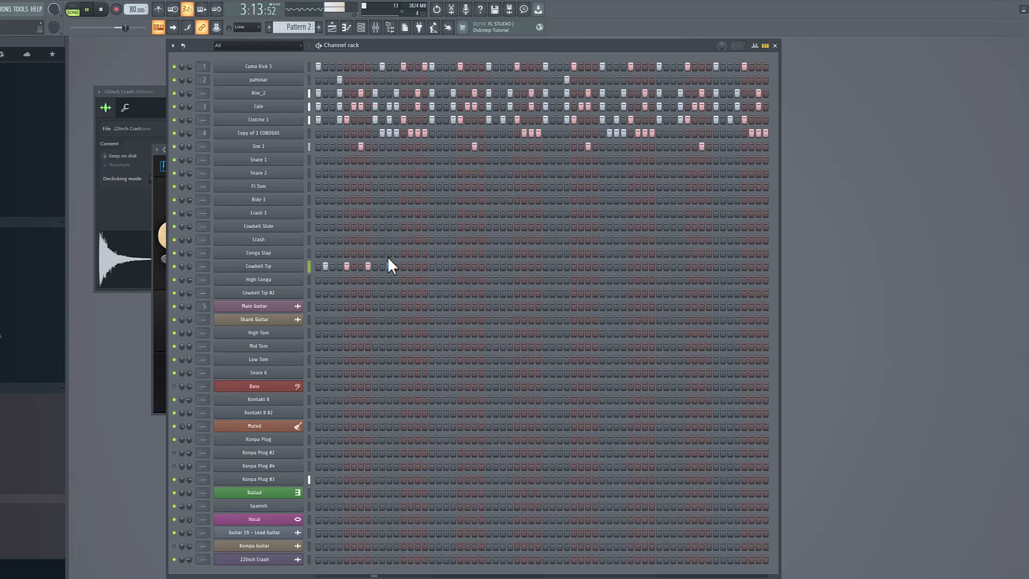
pyautogui.click(389, 262)
# - Place Crash hits on steps 13 and 15 while auditioning the loop
pyautogui.click(375, 239)
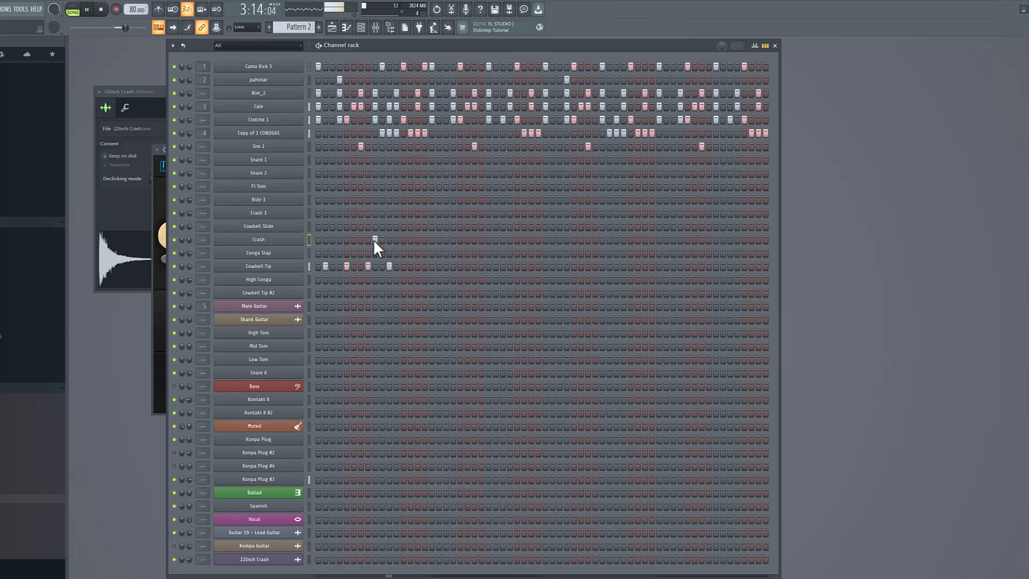
pyautogui.click(403, 240)
pyautogui.press('space')
pyautogui.press('space')
pyautogui.click(424, 240)
pyautogui.click(425, 240)
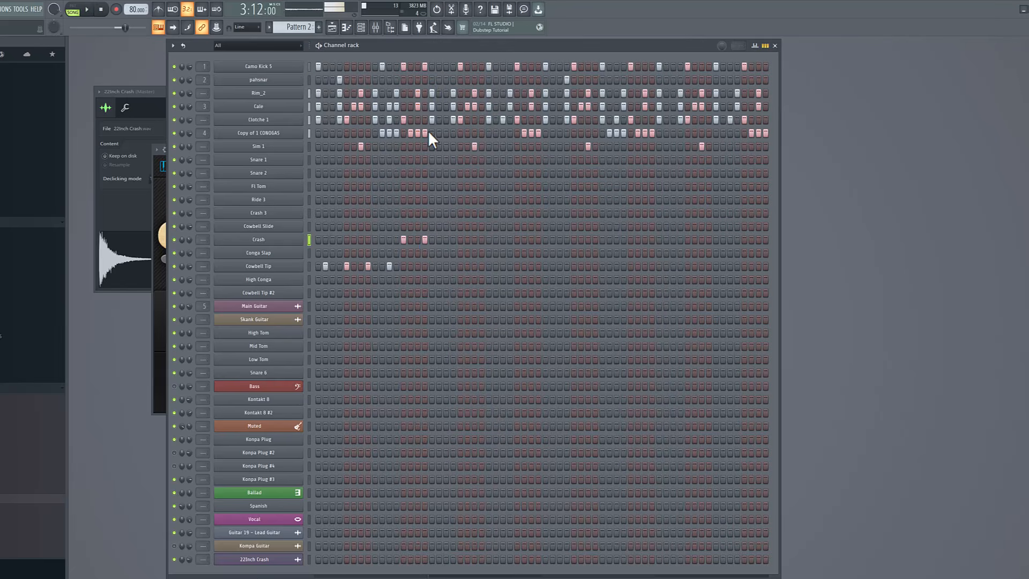
pyautogui.click(418, 238)
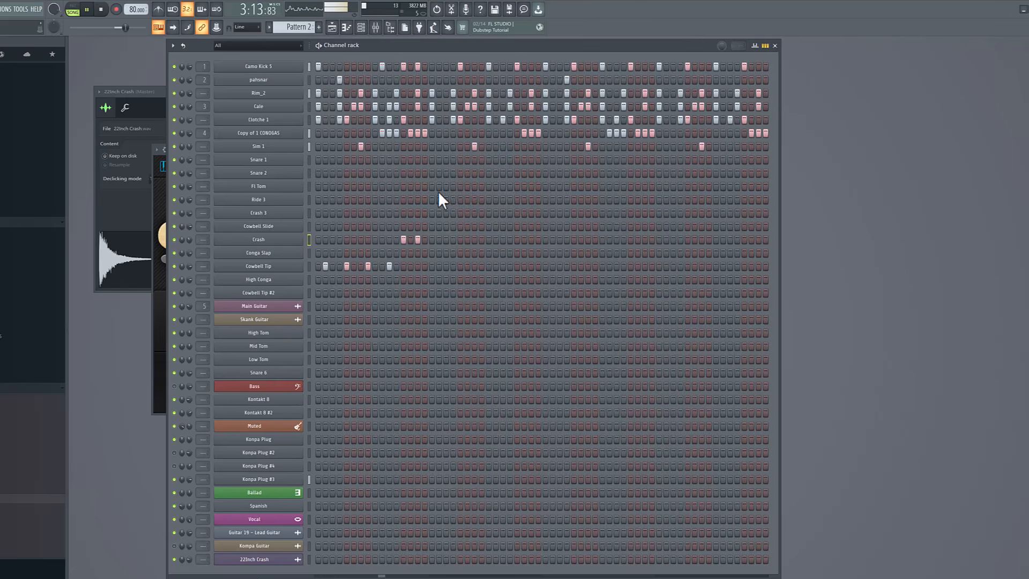
# - Add Cowbell Slide hits on steps 18 and 22, leaving the Conga Slap row empty
pyautogui.click(446, 254)
pyautogui.click(446, 254)
pyautogui.click(439, 226)
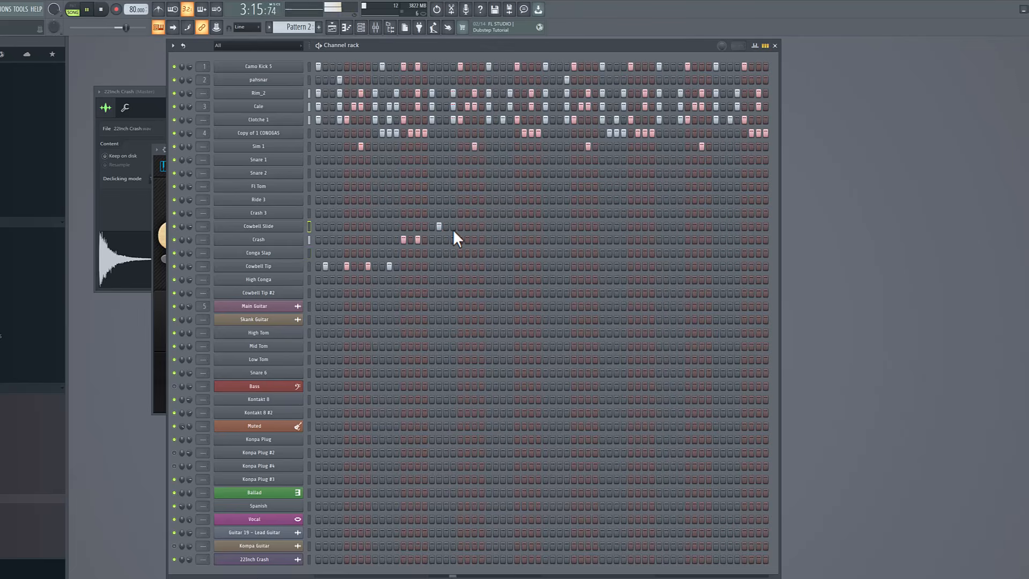
pyautogui.click(466, 227)
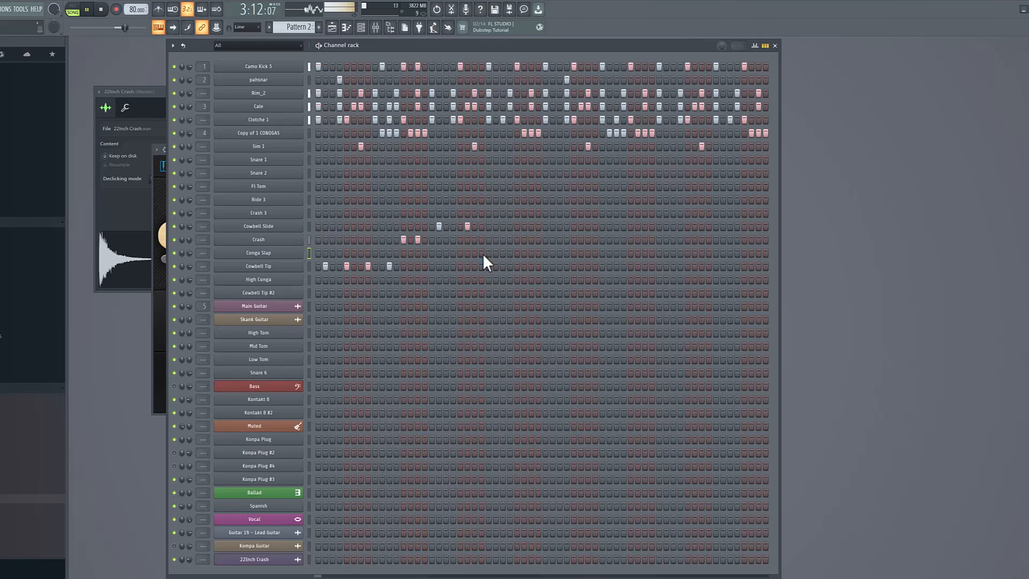
# - Add a Cowbell Tip hit on step 14
pyautogui.click(411, 266)
pyautogui.click(425, 266)
pyautogui.click(426, 267)
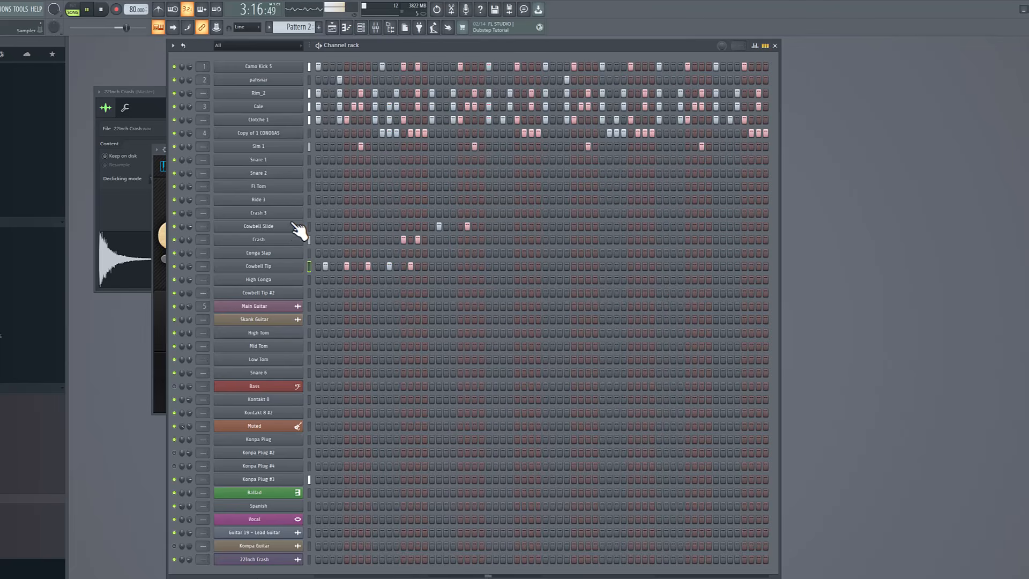
# - Place Conga Slap hits on steps 26 to 29 and a Cowbell Slide hit on step 33
pyautogui.press('space')
pyautogui.rightClick(500, 279)
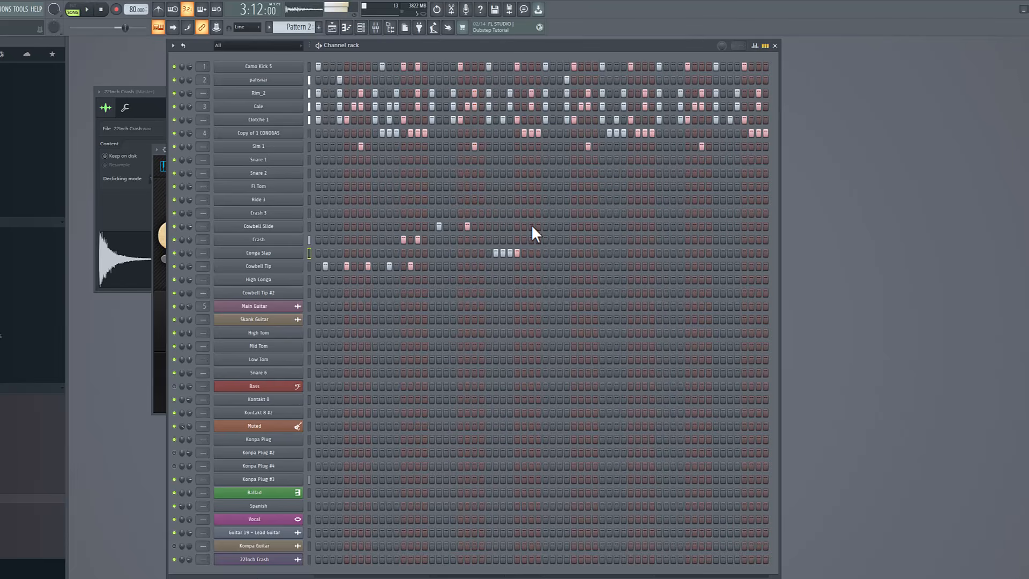
pyautogui.click(546, 227)
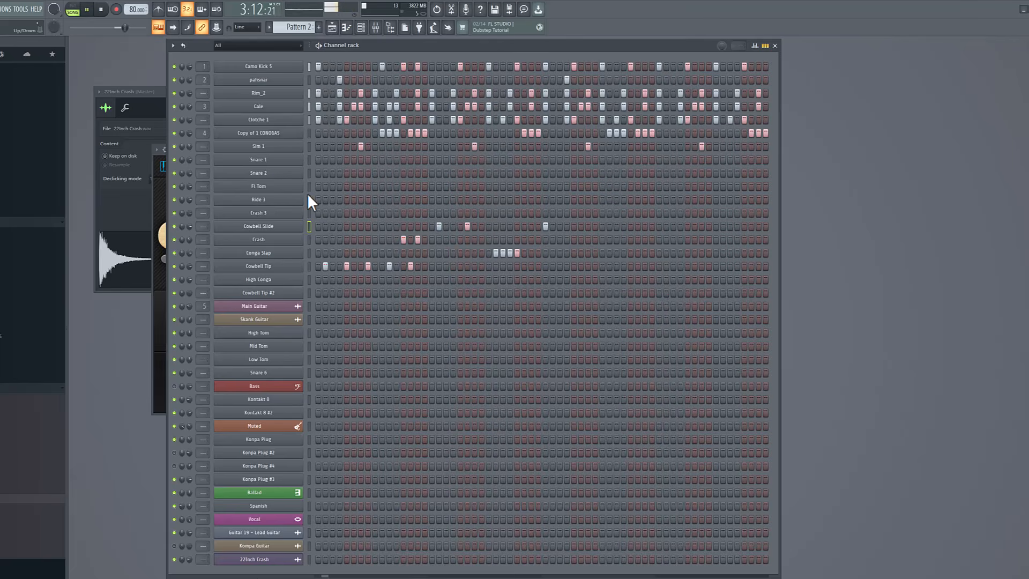
# - Try a descending High Tom fill of D5, G4 and F4 in the piano roll
pyautogui.rightClick(278, 162)
pyautogui.press('Escape')
pyautogui.rightClick(296, 333)
pyautogui.click(337, 332)
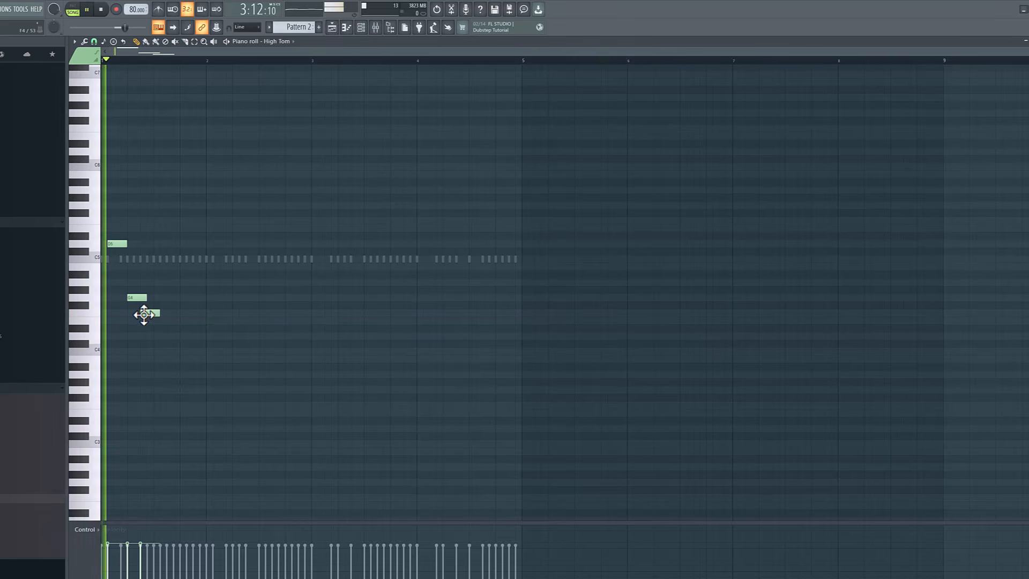
pyautogui.press('F7')
# - Replace the High Tom fill with F5 notes on steps 2 and 6 and a C5 note on step 10 of bar 1
pyautogui.click(374, 340)
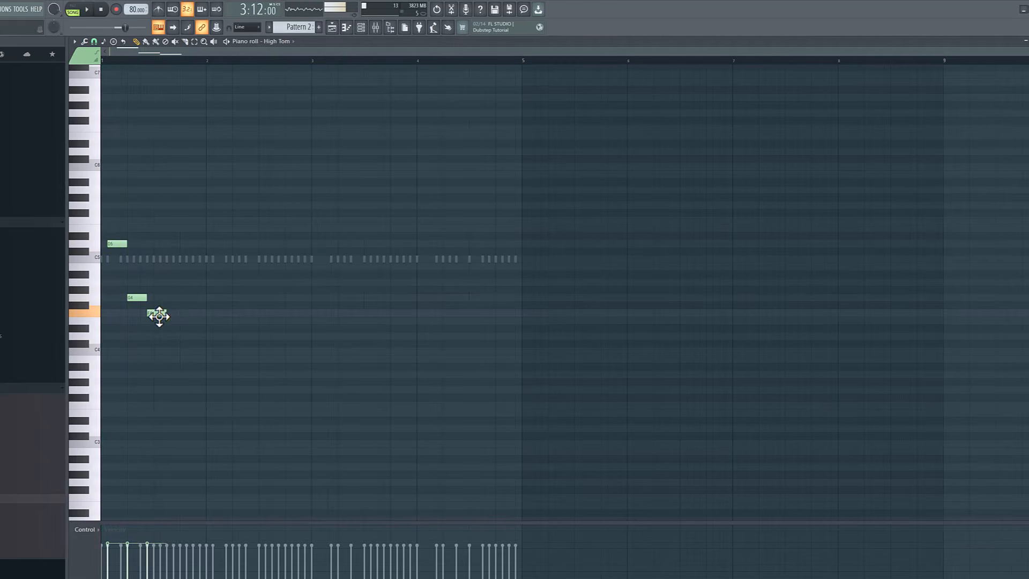
pyautogui.press('space')
pyautogui.moveTo(119, 167); pyautogui.dragTo(117, 221)
pyautogui.press('space')
pyautogui.press('space')
pyautogui.click(140, 220)
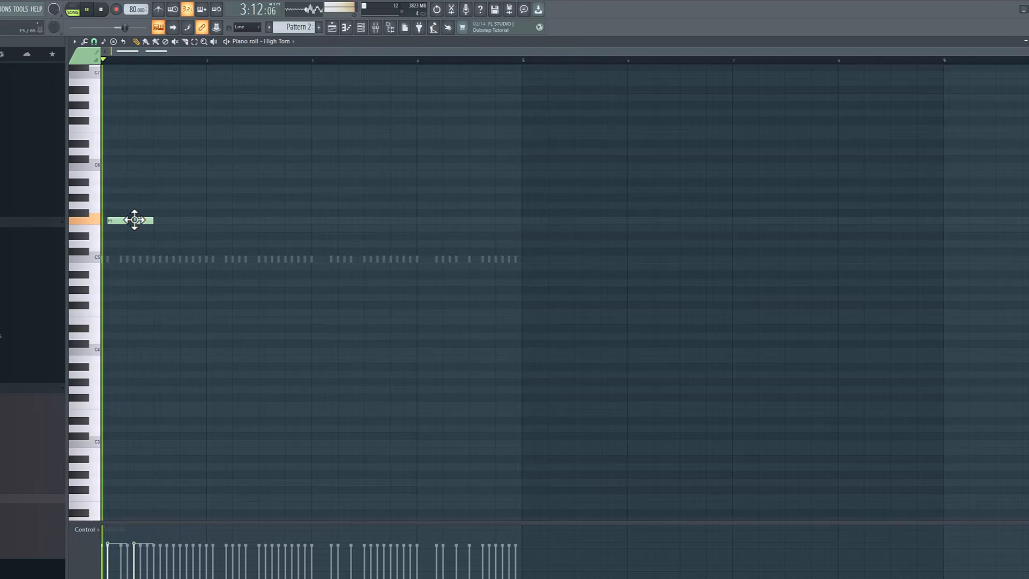
pyautogui.click(168, 259)
pyautogui.press('space')
pyautogui.press('F7')
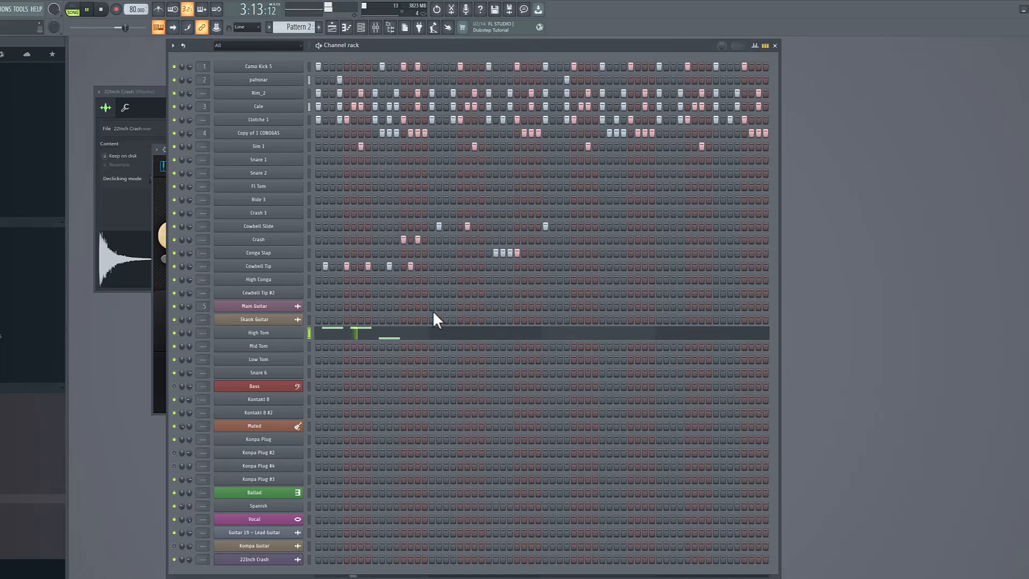
# - Add a C5 Low Tom note on step 2 of bar 3 in the piano roll, and return to the playlist
pyautogui.rightClick(294, 361)
pyautogui.click(319, 363)
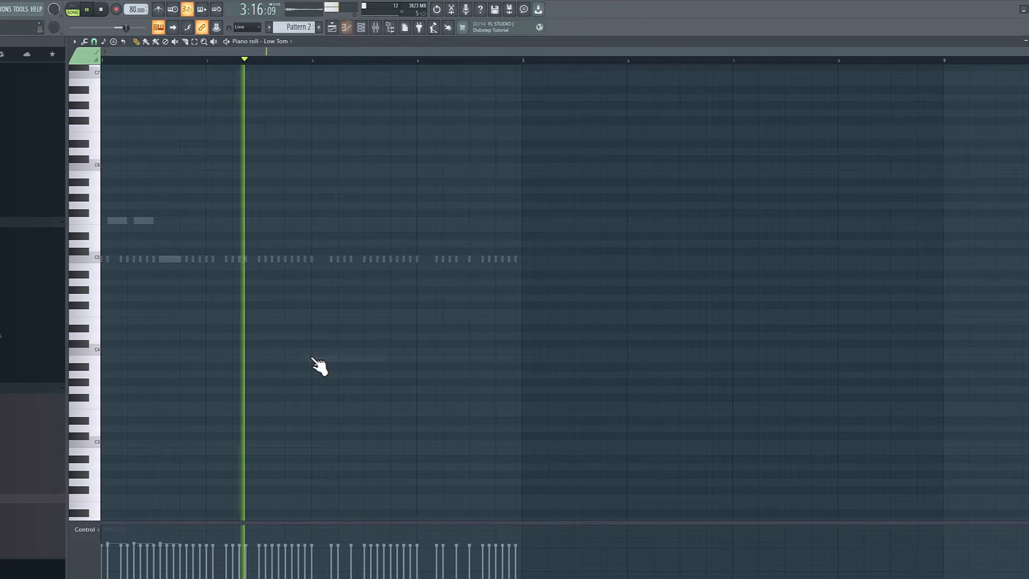
pyautogui.click(321, 259)
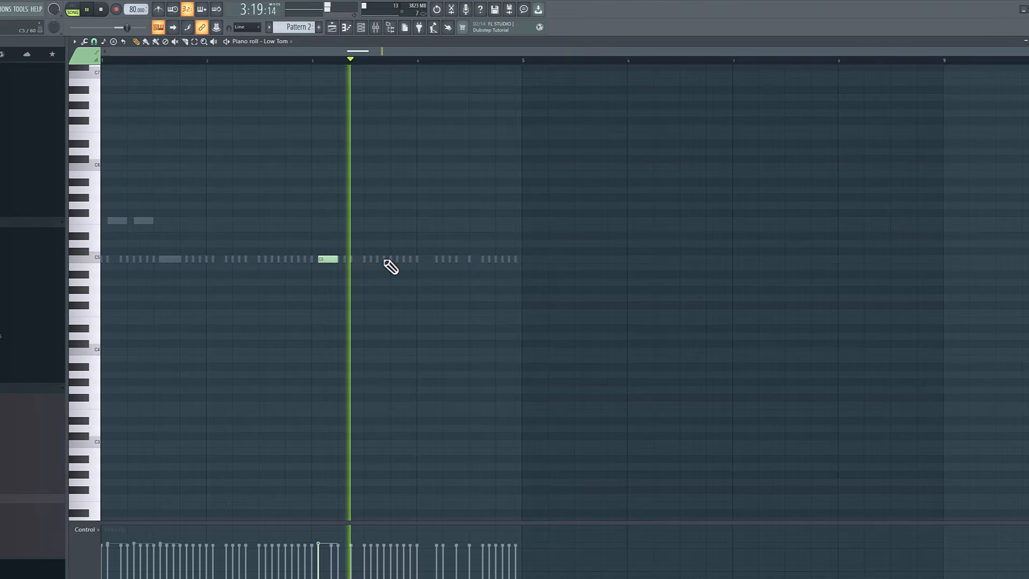
pyautogui.press('F7')
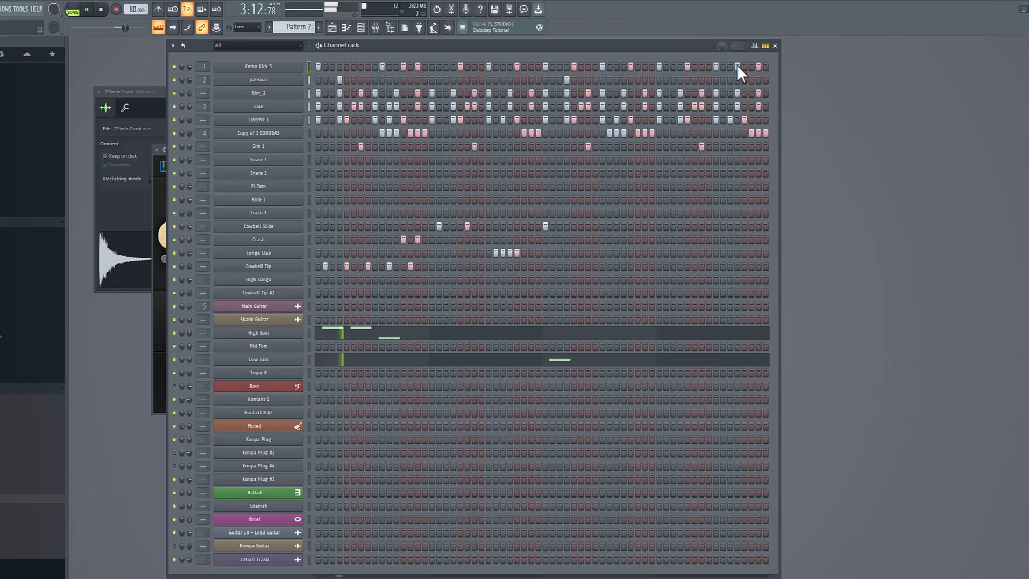
pyautogui.click(330, 27)
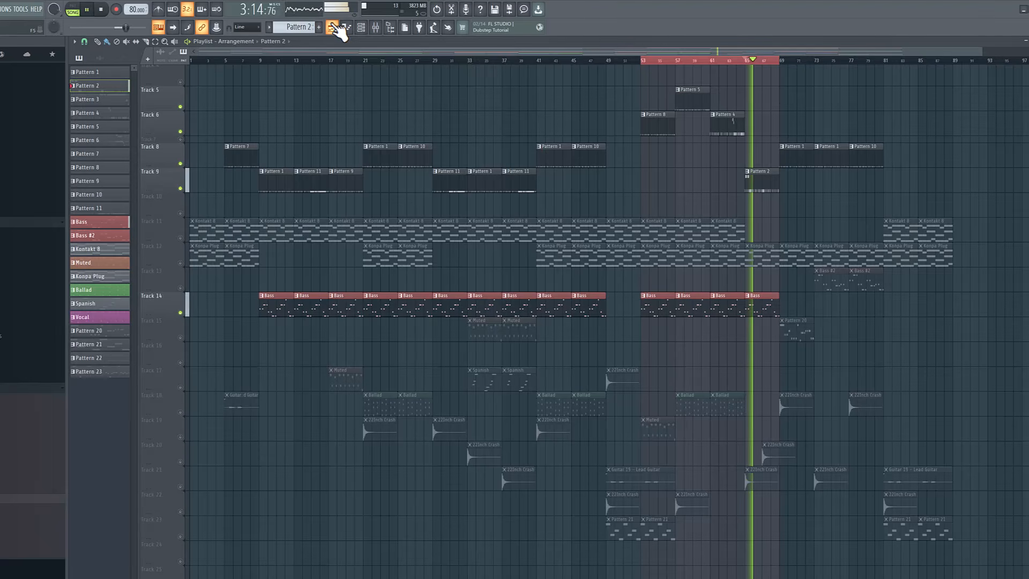
# - Add three-step C5 Snare 6 notes on steps 2 and 10 of bar 4 in the piano roll
pyautogui.press('F5')
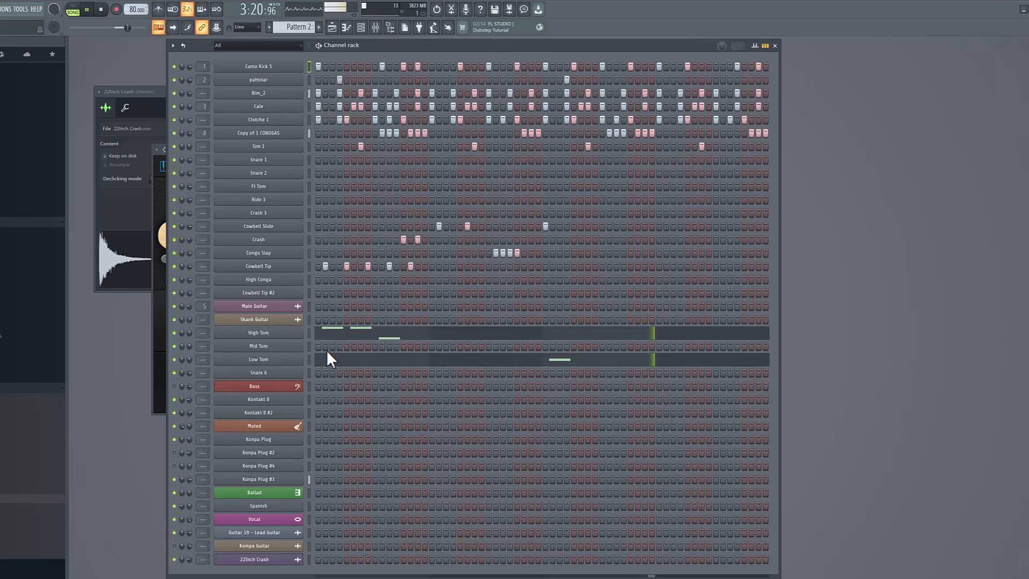
pyautogui.rightClick(303, 373)
pyautogui.click(321, 375)
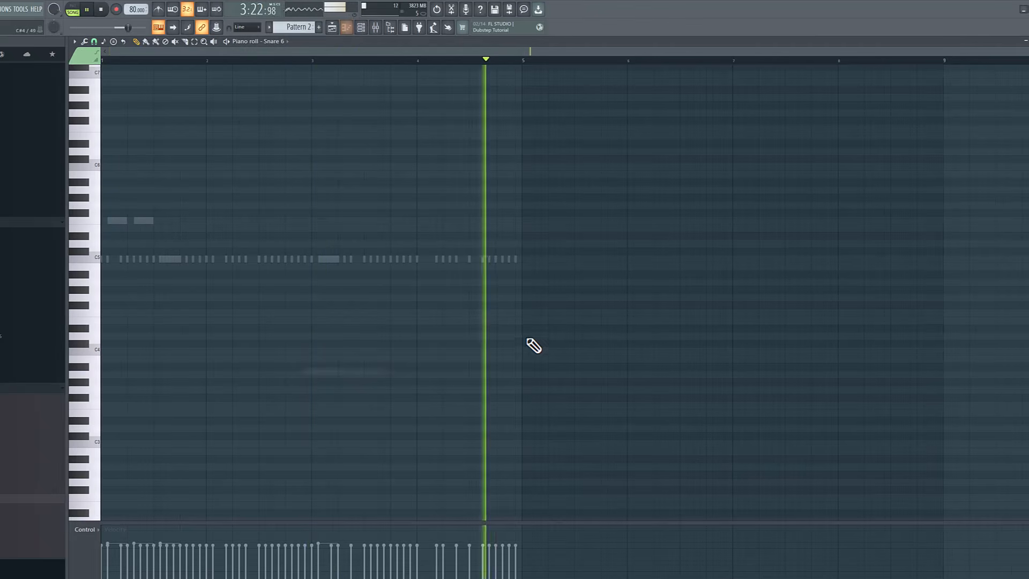
pyautogui.click(461, 259)
pyautogui.moveTo(475, 260); pyautogui.dragTo(443, 262)
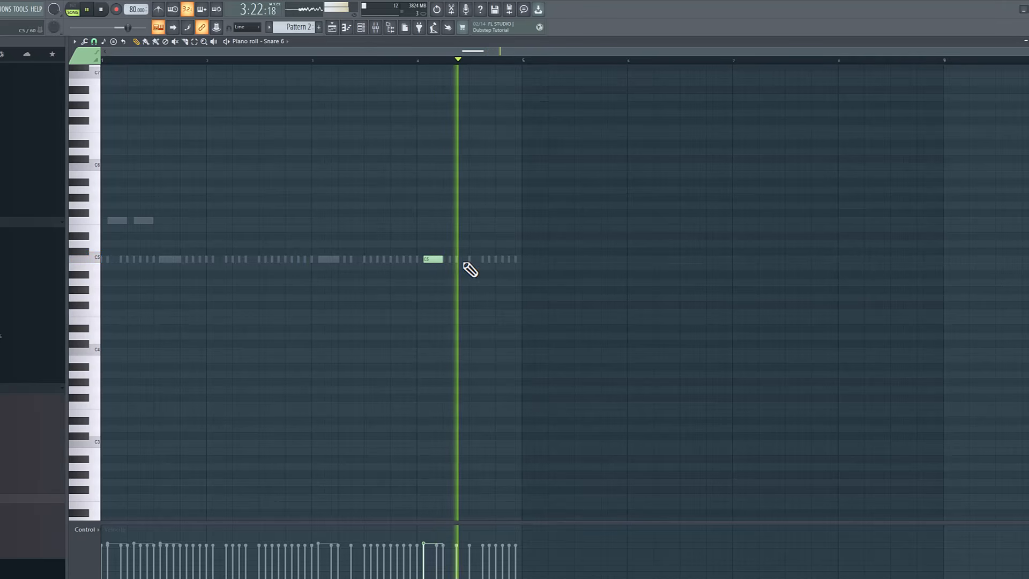
pyautogui.press('F6')
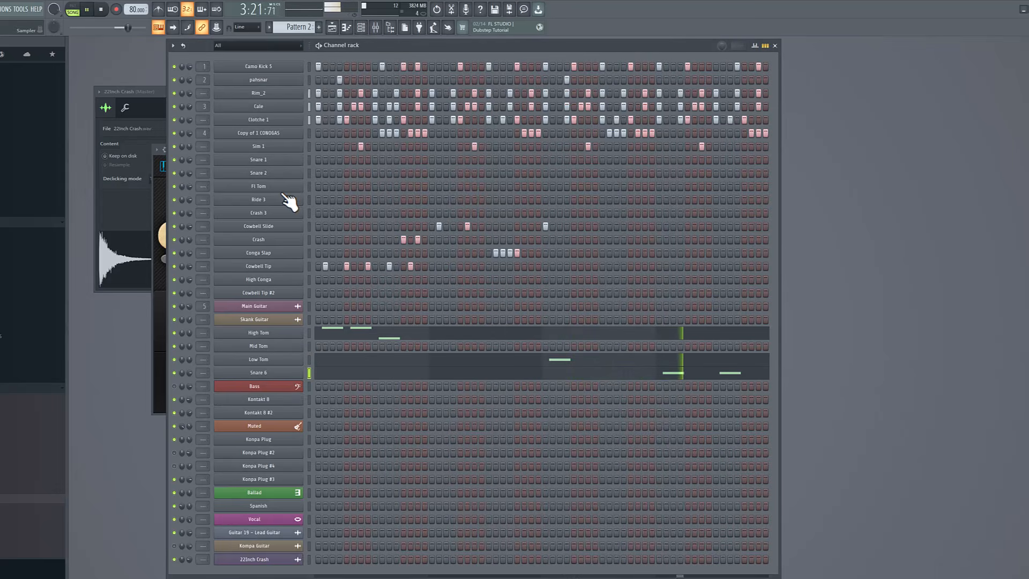
# - Add one-step F5 Mid Tom notes on steps 4, 6 and 7 of bar 4 in the piano roll
pyautogui.rightClick(289, 346)
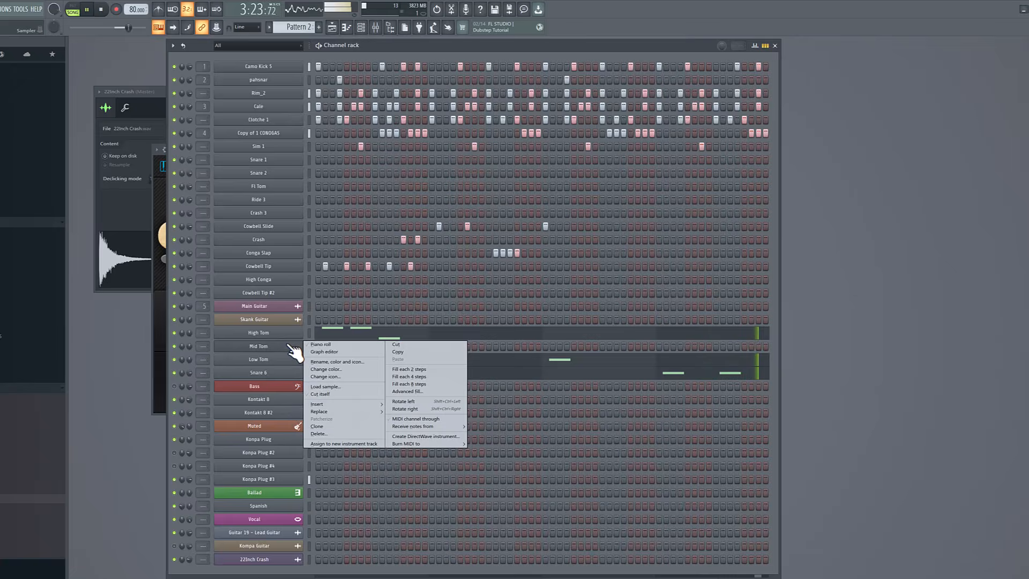
pyautogui.click(321, 345)
pyautogui.press('space')
pyautogui.click(428, 213)
pyautogui.press('space')
pyautogui.rightClick(429, 222)
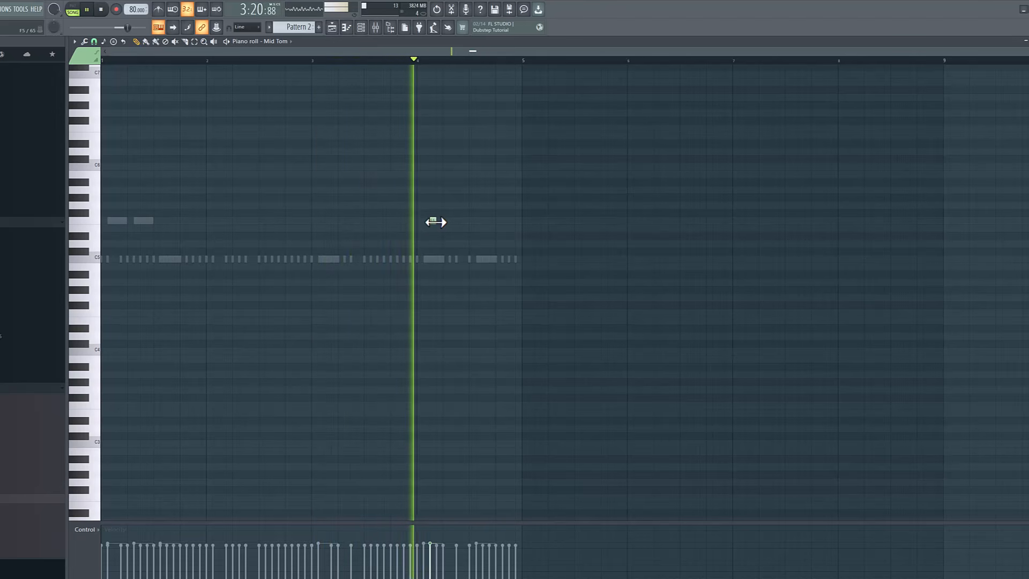
pyautogui.press('space')
pyautogui.press('space')
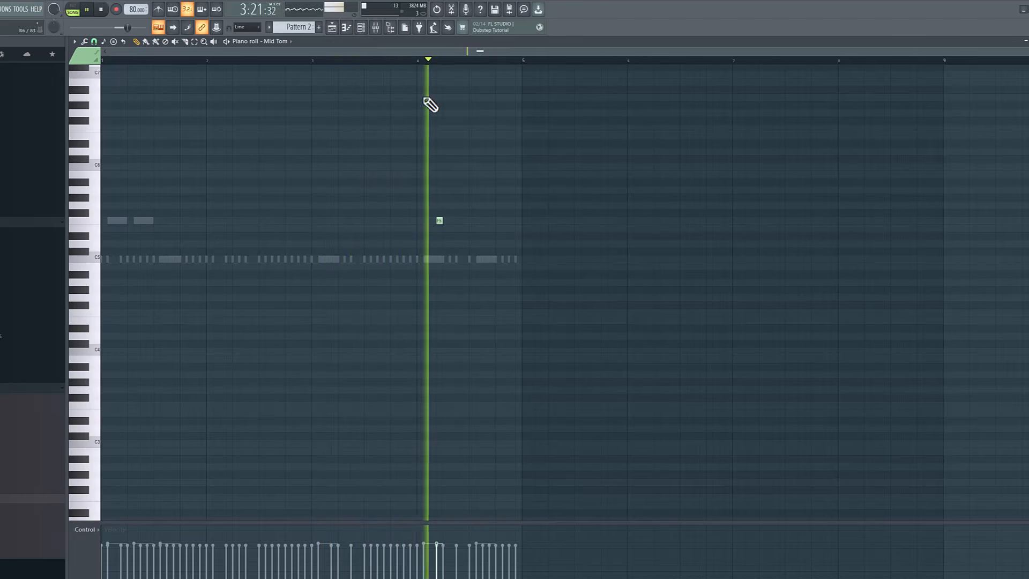
pyautogui.click(453, 220)
pyautogui.click(459, 220)
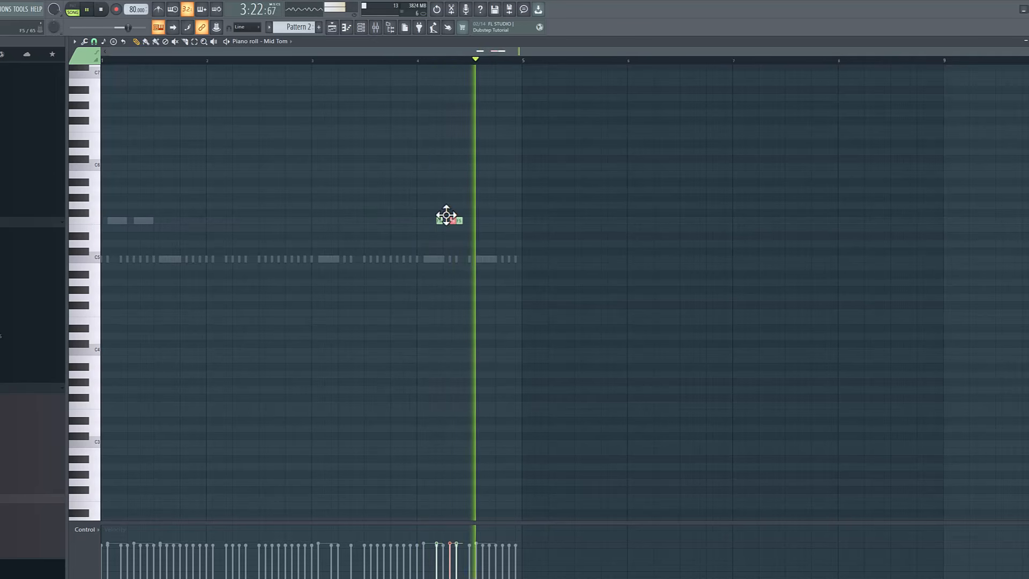
# - Chop the selected F5 Mid Tom note on step 6 of bar 4 using the Default chopper pattern
pyautogui.click(93, 42)
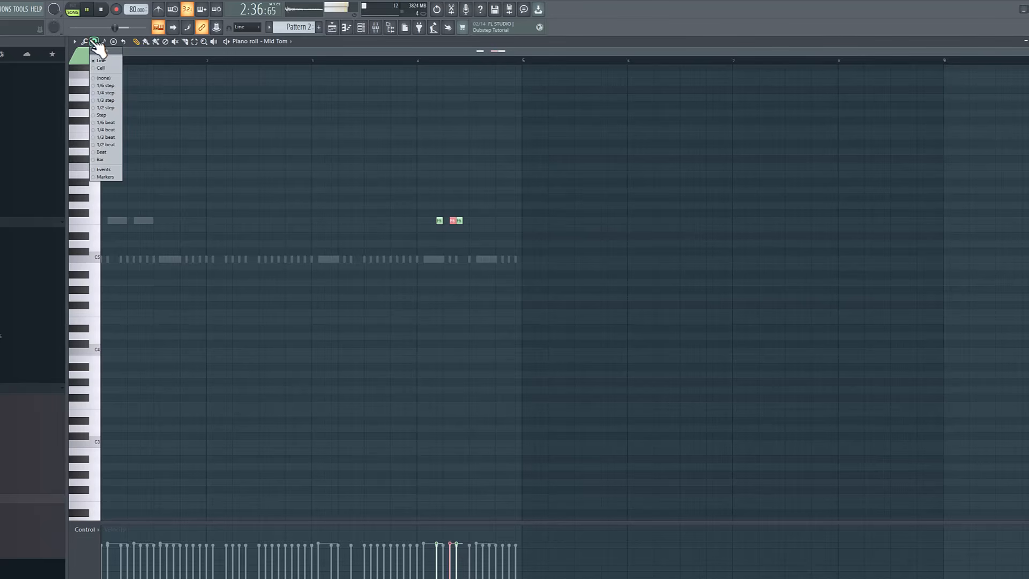
pyautogui.click(84, 41)
pyautogui.click(113, 117)
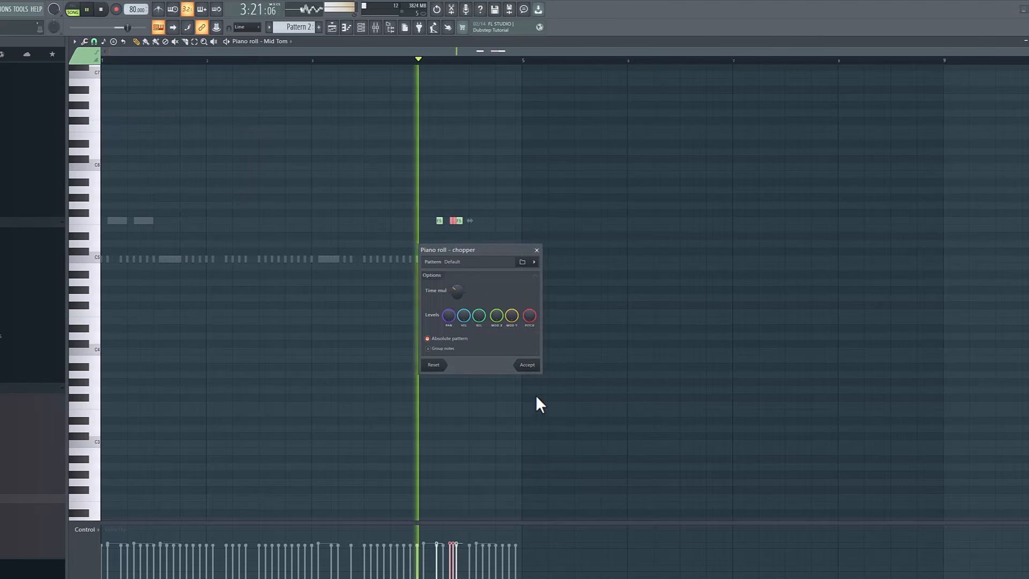
pyautogui.click(533, 366)
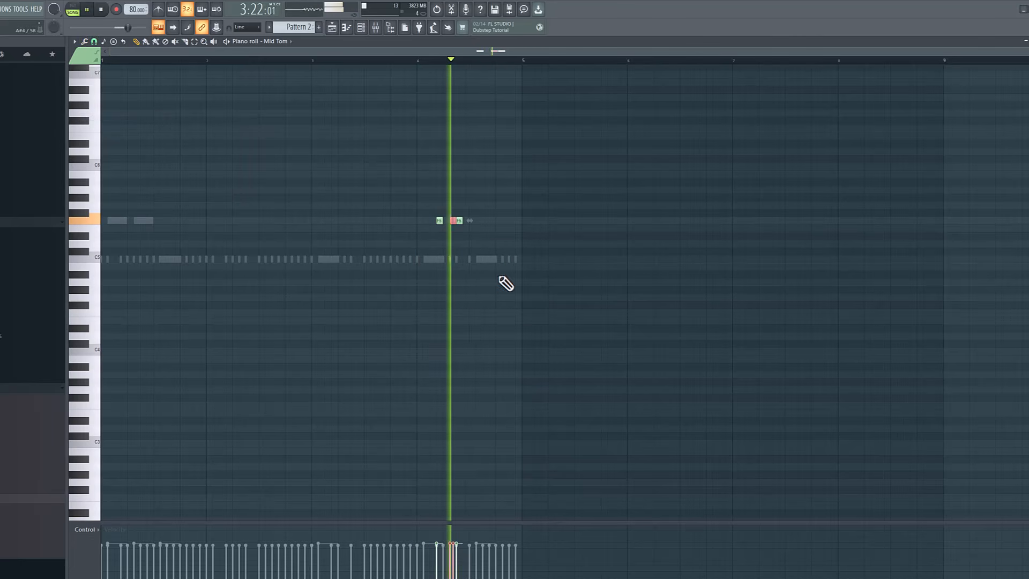
# - Extend the Mid Tom fill in bar 4 with D5 on step 9, a three-step C5 on step 10 and C5 on step 14
pyautogui.click(473, 244)
pyautogui.click(482, 260)
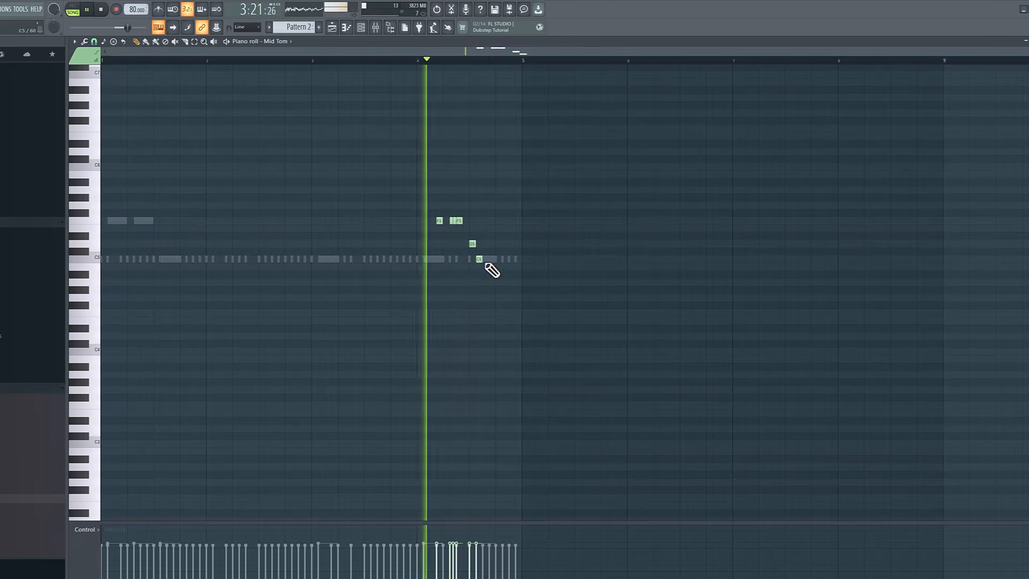
pyautogui.moveTo(492, 259); pyautogui.dragTo(509, 262)
pyautogui.click(509, 260)
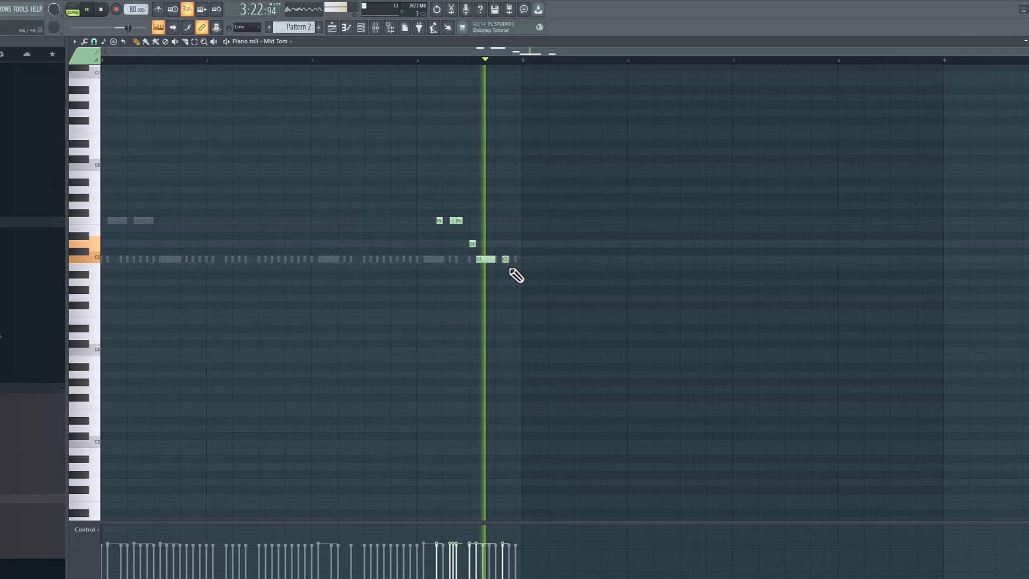
pyautogui.press('space')
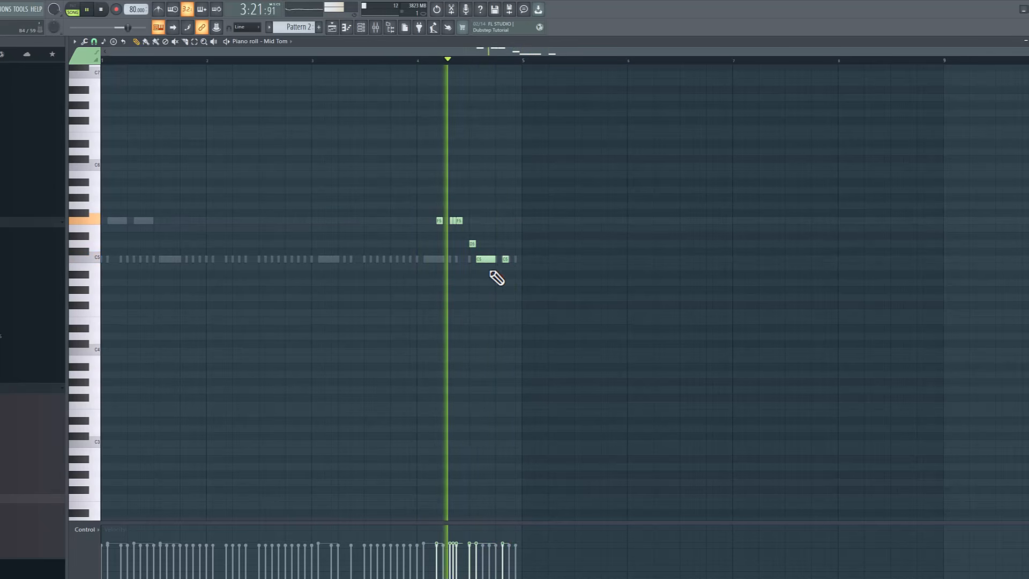
pyautogui.click(484, 258)
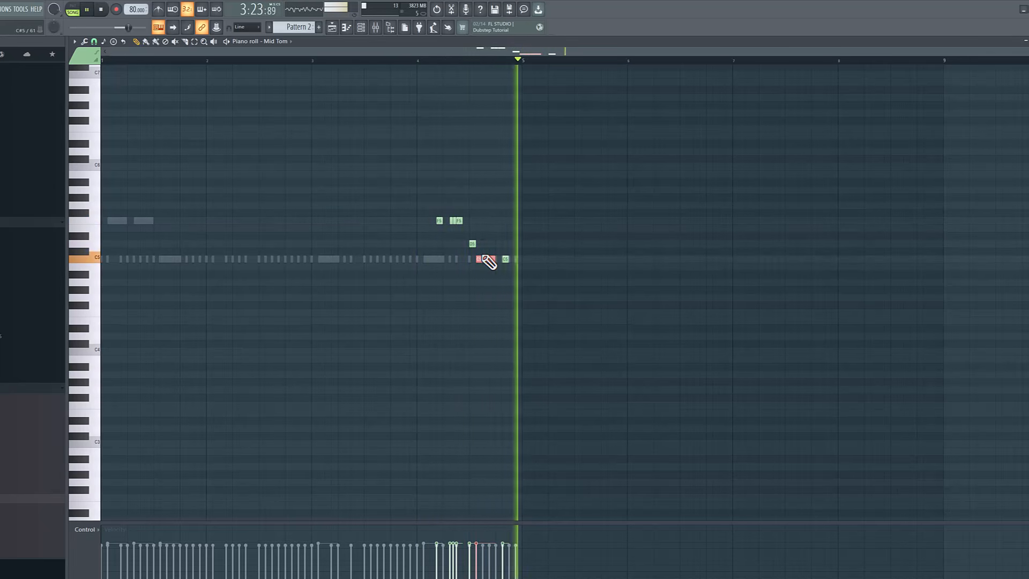
# - Play the arrangement from bar 65 to listen to the Pattern 2 fills, and return to the channel rack
pyautogui.click(333, 27)
pyautogui.click(747, 60)
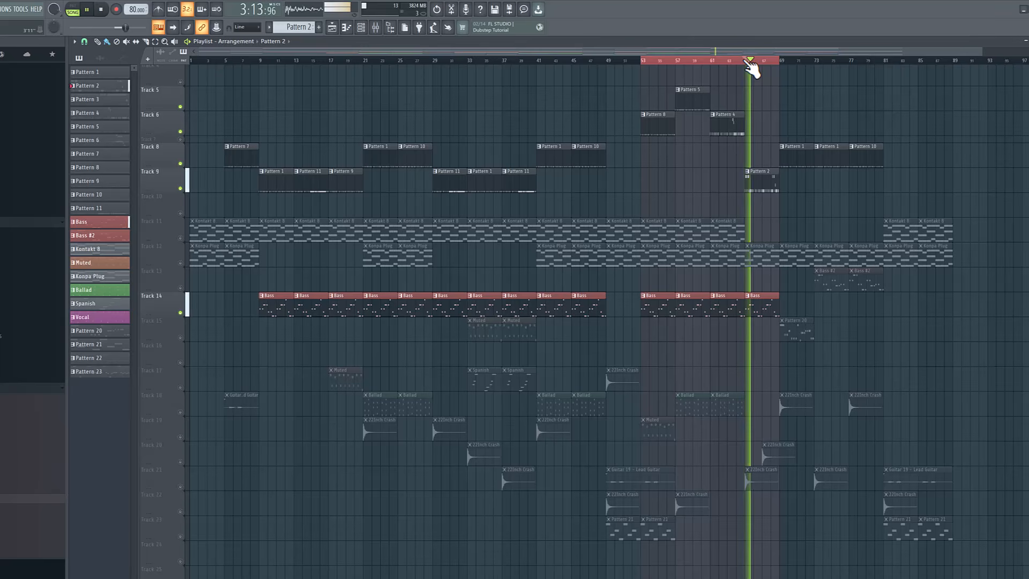
pyautogui.press('F7')
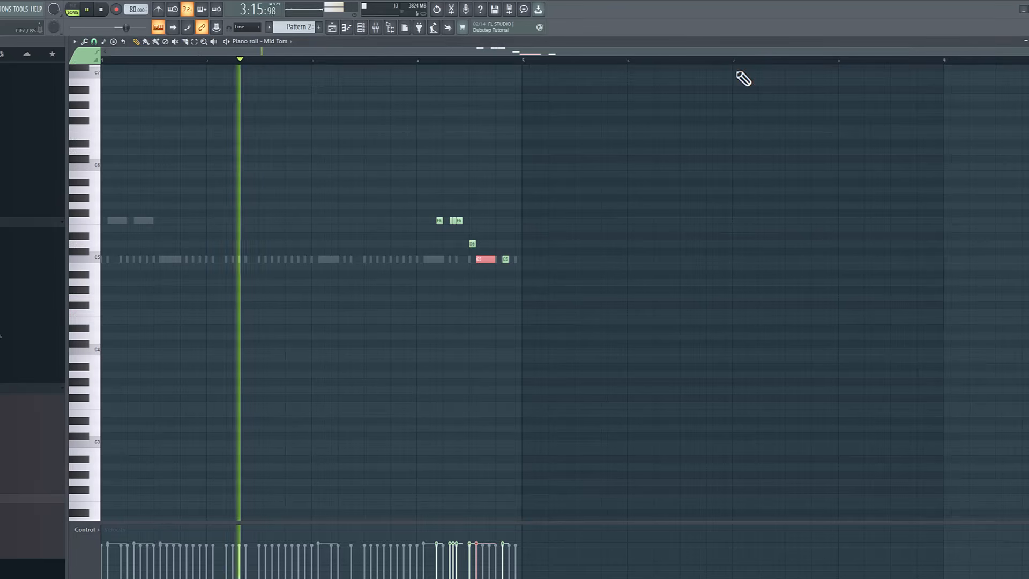
pyautogui.press('F6')
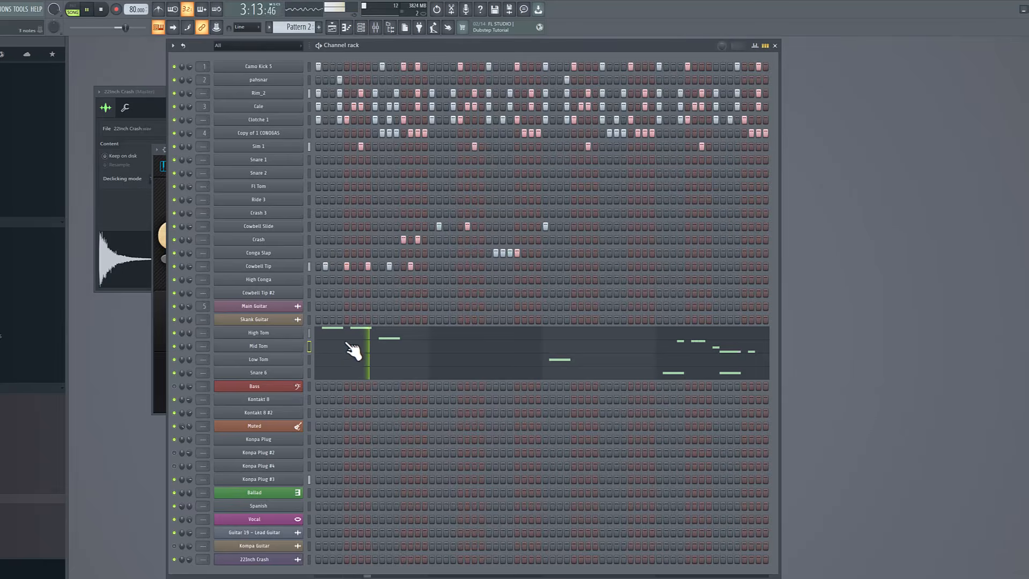
# - Add a ten-step C5 Ride 3 note starting on step 3 of bar 2
pyautogui.rightClick(297, 204)
pyautogui.click(322, 206)
pyautogui.press('space')
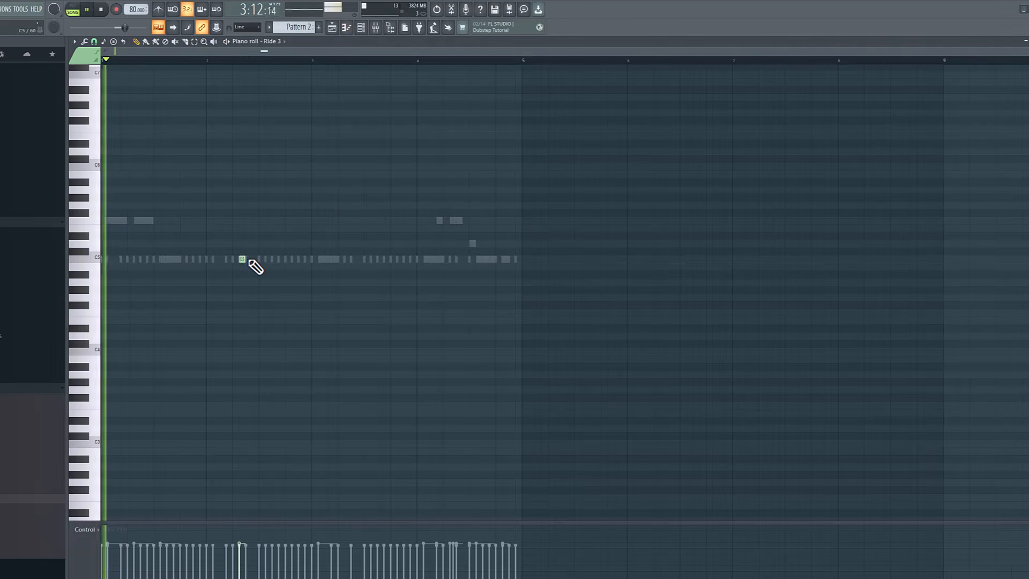
pyautogui.moveTo(246, 259); pyautogui.dragTo(306, 259)
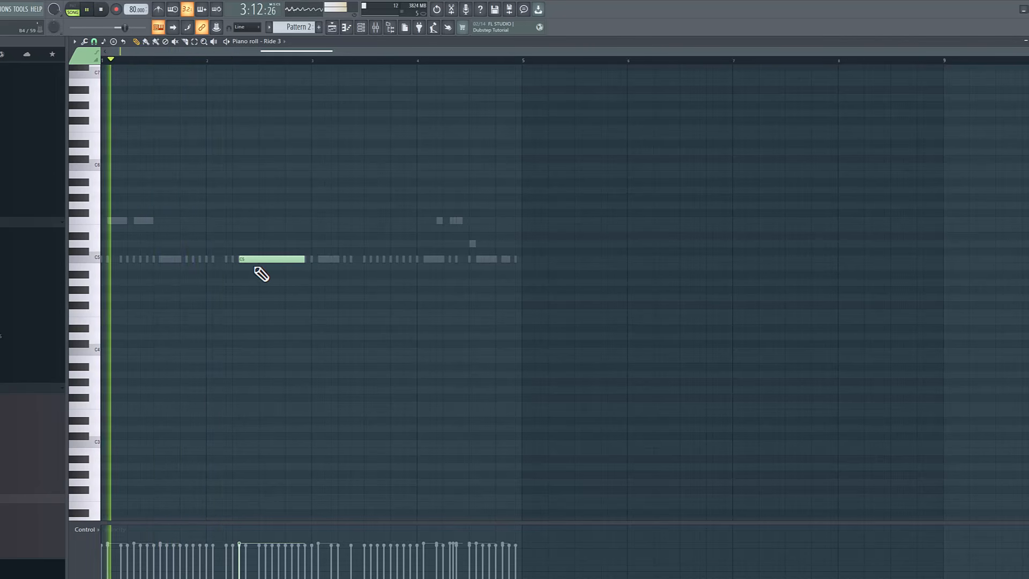
pyautogui.press('F6')
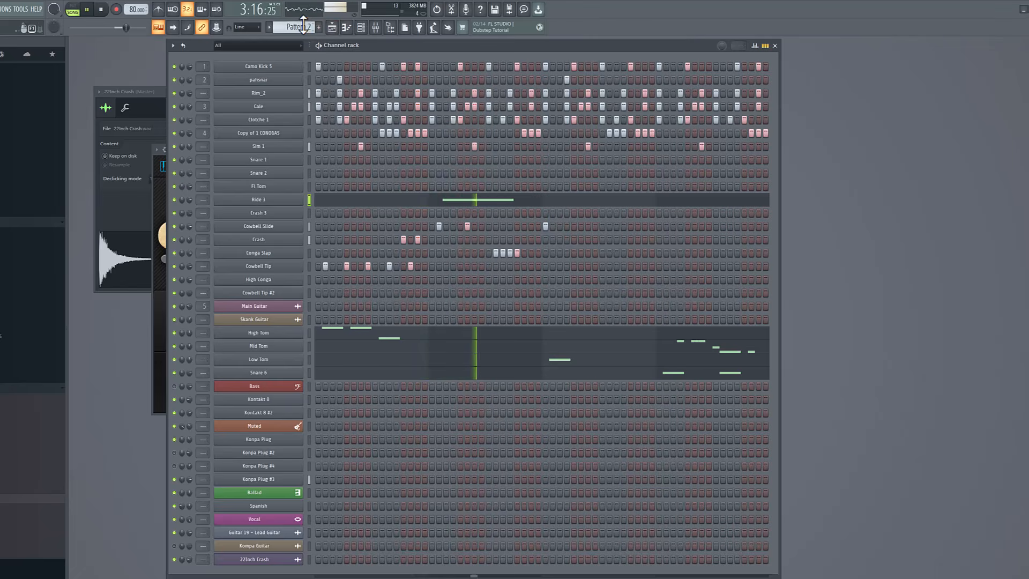
# - Switch to Pattern 1 and clone it as a new pattern
pyautogui.scroll(1, 303, 25)
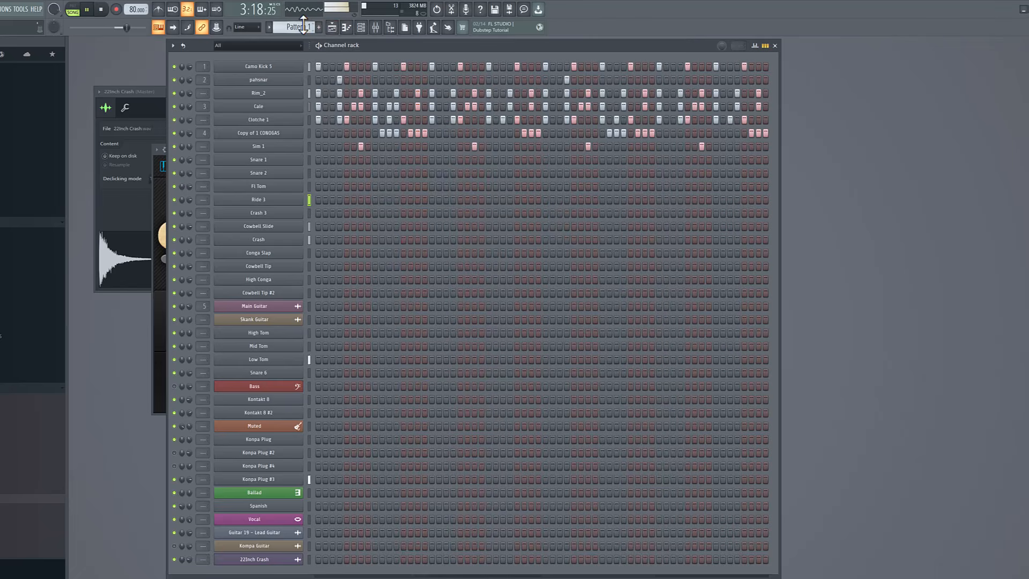
pyautogui.click(288, 28)
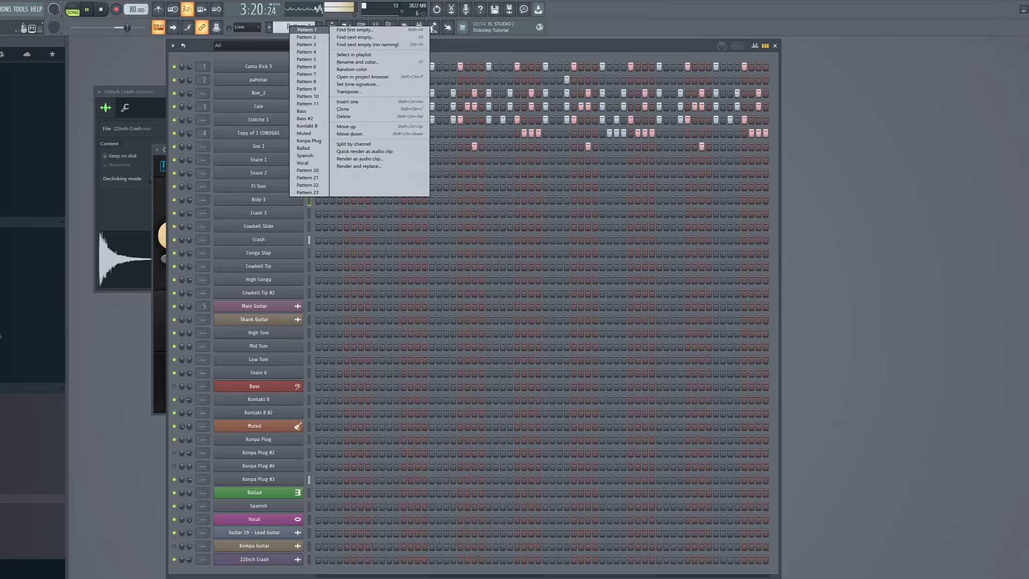
pyautogui.click(365, 109)
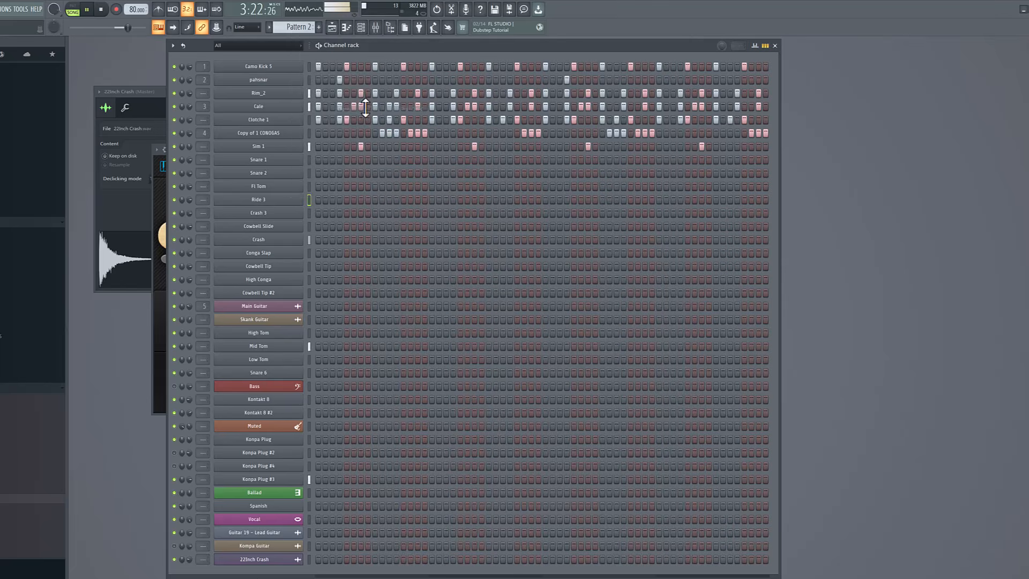
# - Replace the Track 5 clip at bar 57 with a Pattern 2 clip on Track 8, and loop bars 57 to 60
pyautogui.click(331, 28)
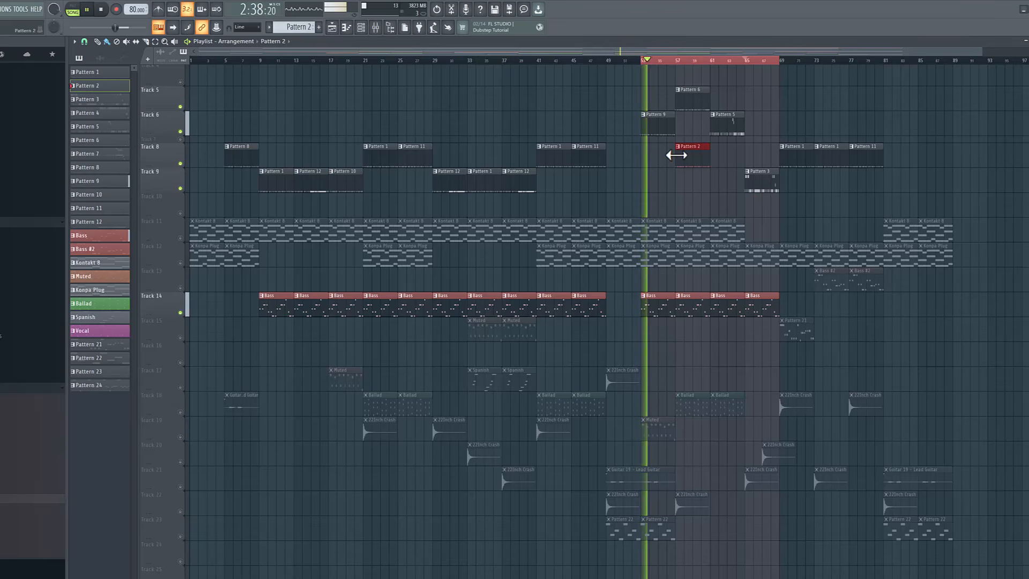
pyautogui.rightClick(694, 104)
pyautogui.click(679, 62)
pyautogui.moveTo(679, 62); pyautogui.dragTo(708, 71)
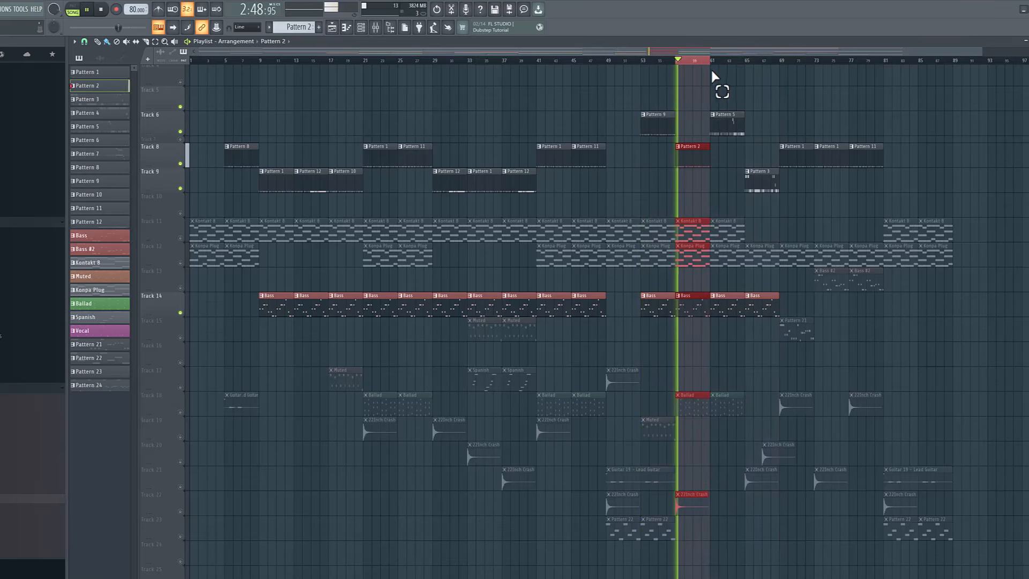
# - Add a Camo Kick 5 hit on step 15 of the cloned pattern in the channel rack
pyautogui.press('F5')
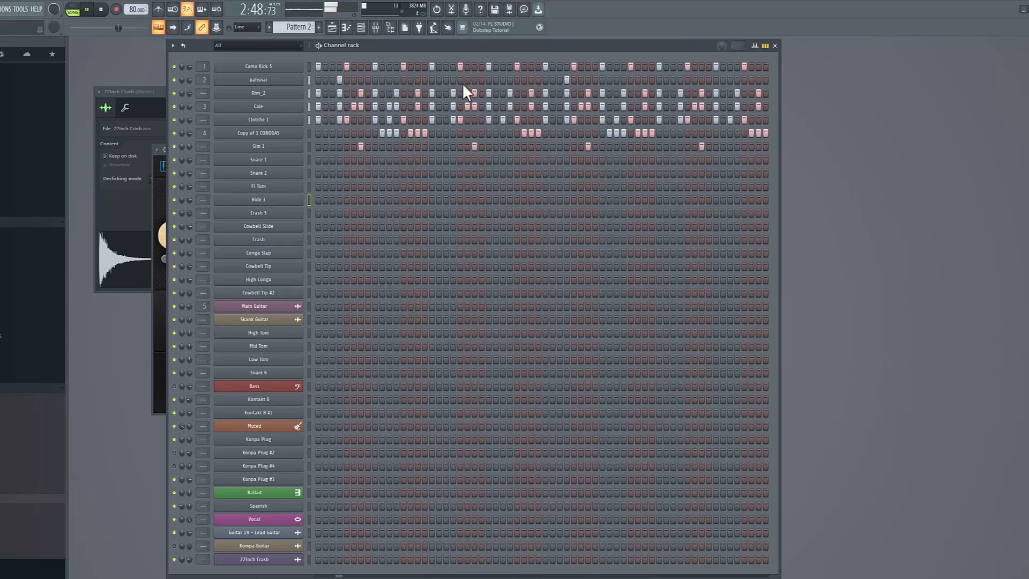
pyautogui.click(419, 66)
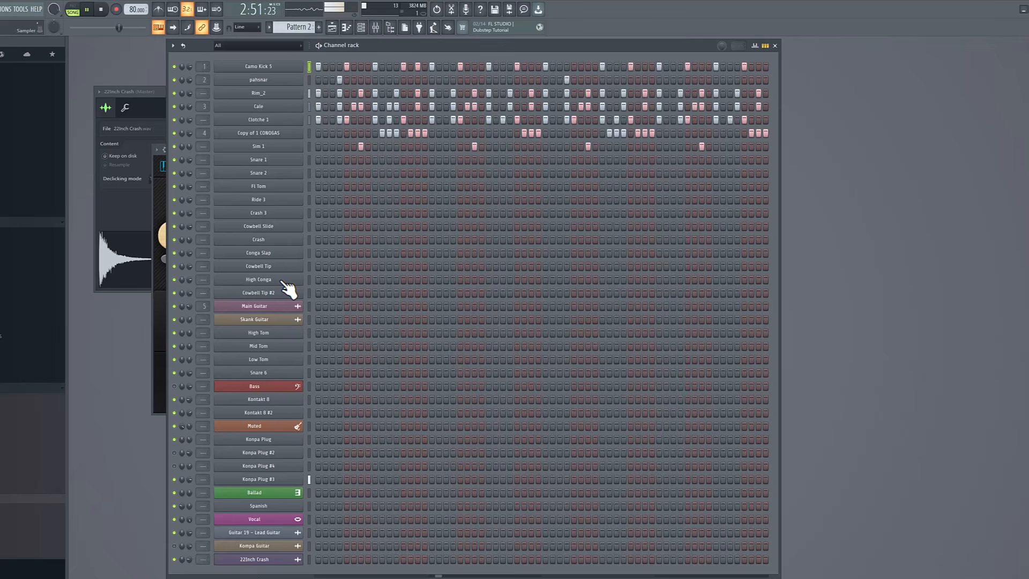
# - Add a descending High Tom fill of F5, E5, D5 and C5 on steps 2 to 5 of bar 3, and play from bar 3
pyautogui.rightClick(290, 335)
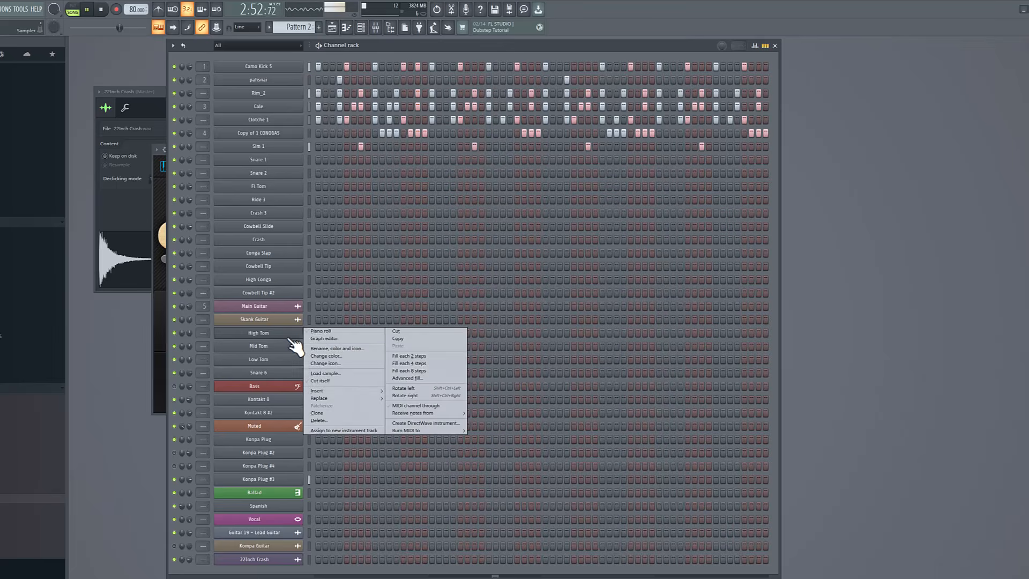
pyautogui.click(322, 332)
pyautogui.press('space')
pyautogui.rightClick(354, 220)
pyautogui.click(315, 221)
pyautogui.click(321, 220)
pyautogui.click(327, 228)
pyautogui.click(334, 244)
pyautogui.click(341, 259)
pyautogui.rightClick(315, 220)
pyautogui.click(310, 61)
# - Chop the F5 High Tom note on step 2 of bar 3 using the Default chopper pattern
pyautogui.moveTo(329, 203); pyautogui.dragTo(321, 219)
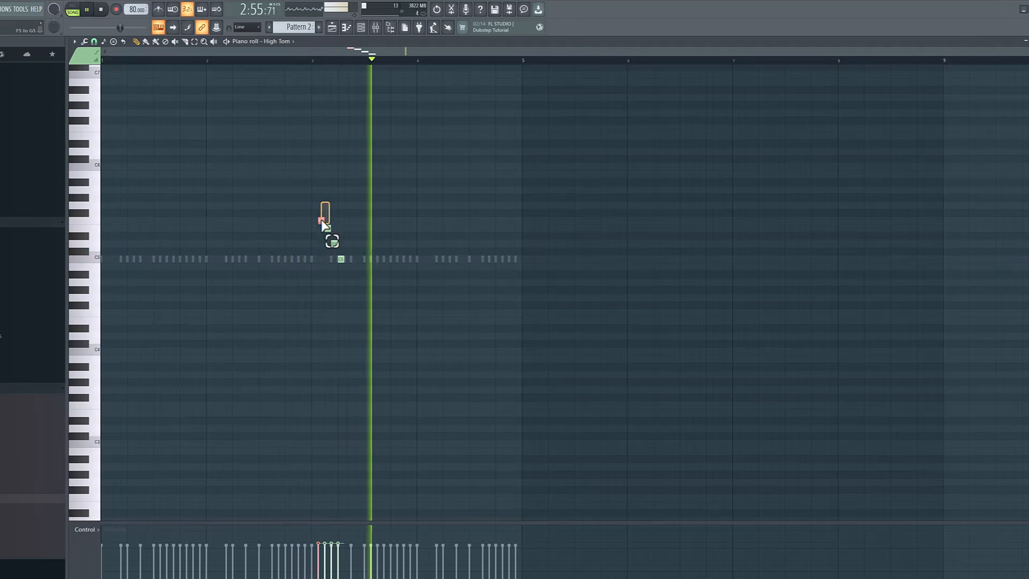
pyautogui.click(94, 41)
pyautogui.click(84, 41)
pyautogui.click(84, 41)
pyautogui.click(107, 129)
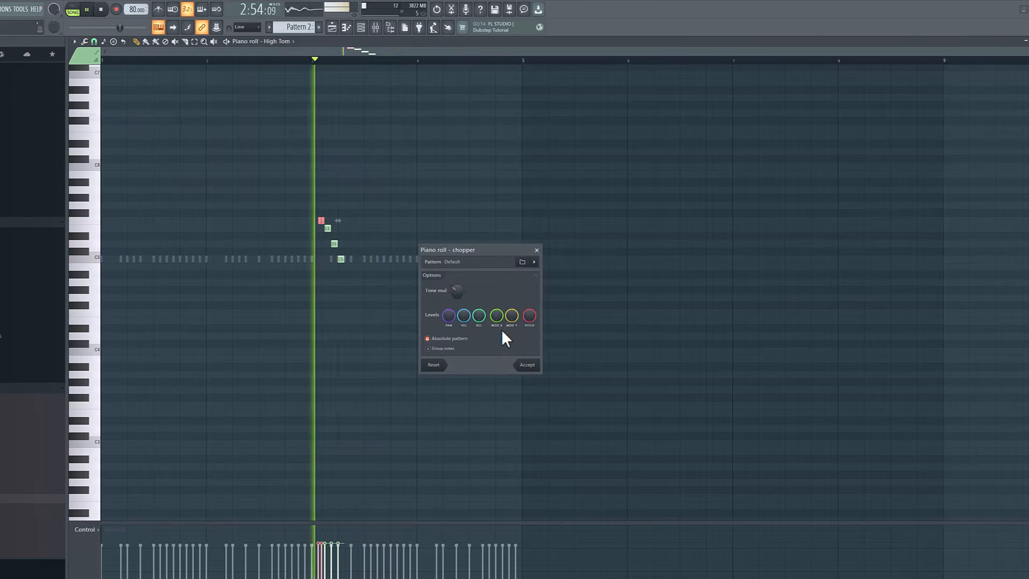
pyautogui.click(527, 364)
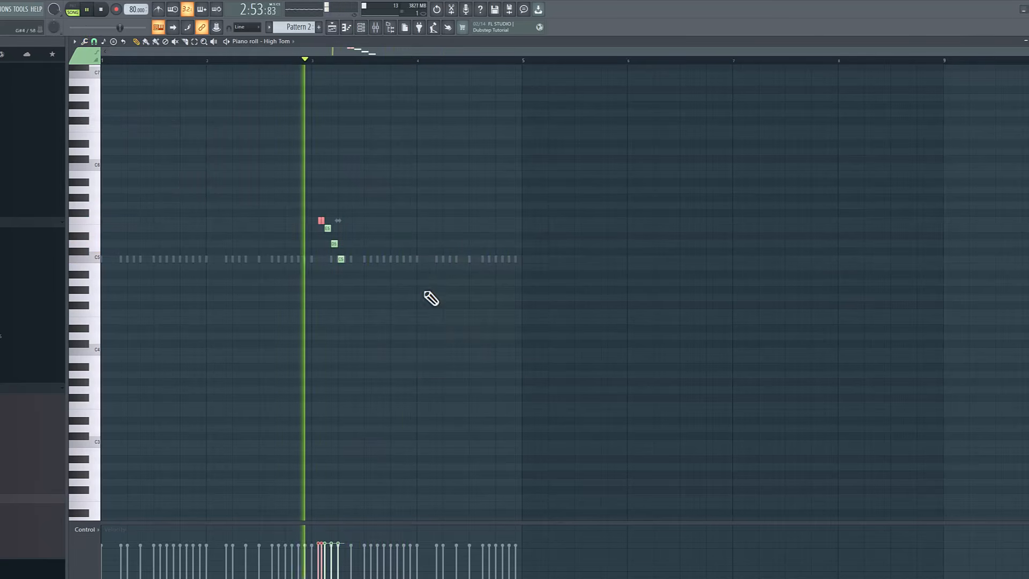
# - Add a C5 High Tom note on step 8 of bar 3 and chop it with the Default chopper pattern
pyautogui.click(361, 259)
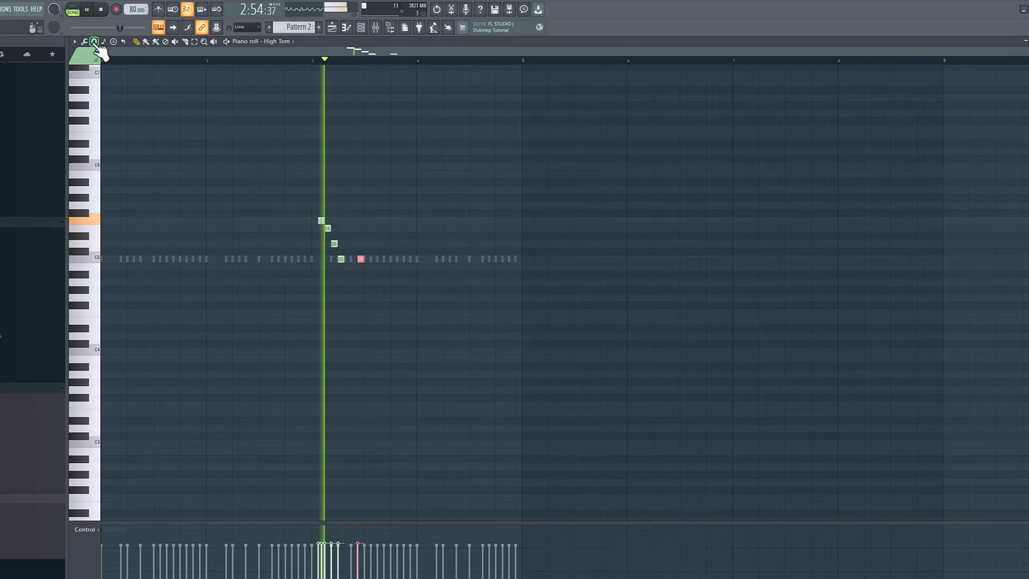
pyautogui.click(94, 42)
pyautogui.click(86, 42)
pyautogui.click(86, 42)
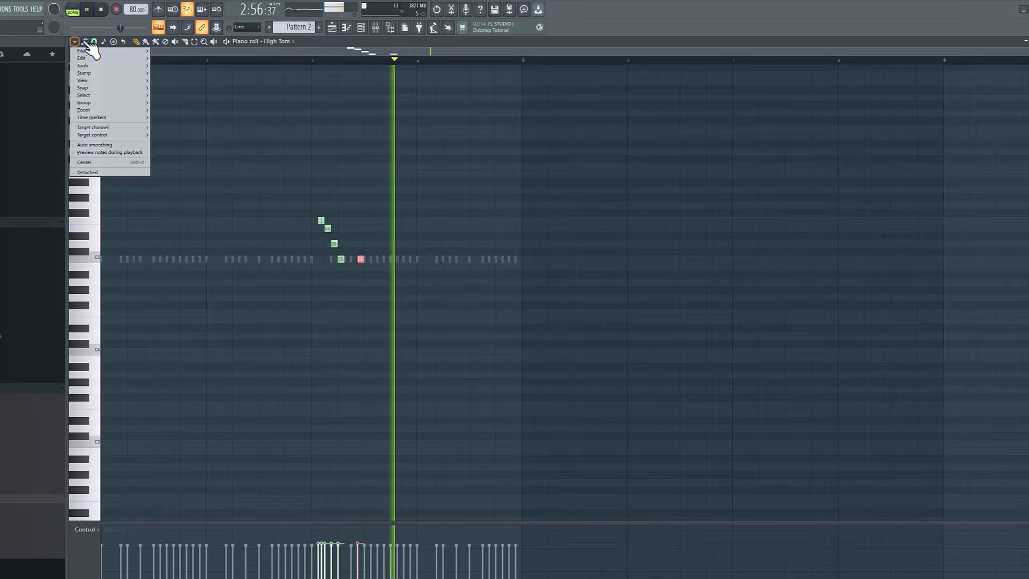
pyautogui.click(111, 117)
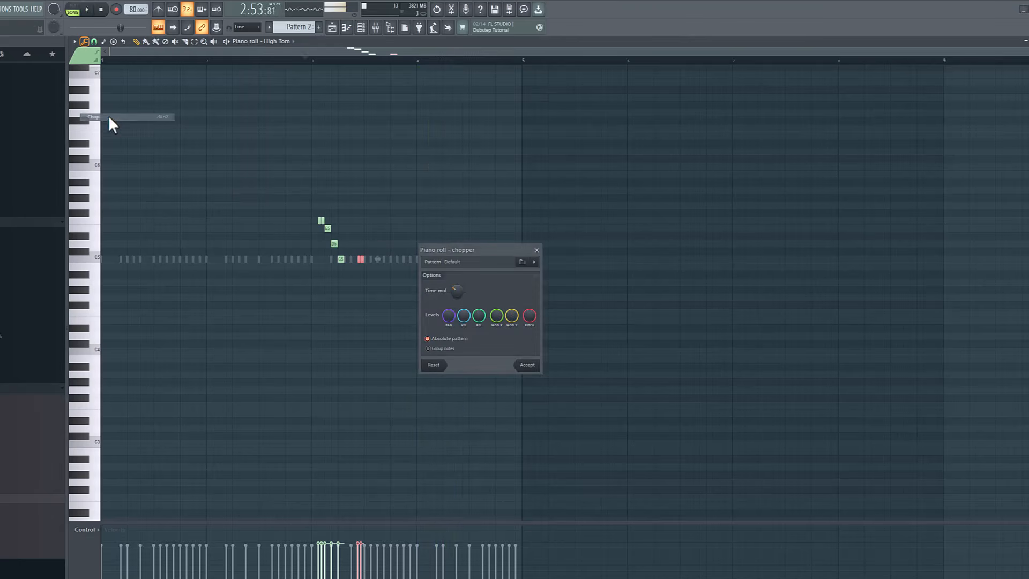
pyautogui.click(528, 365)
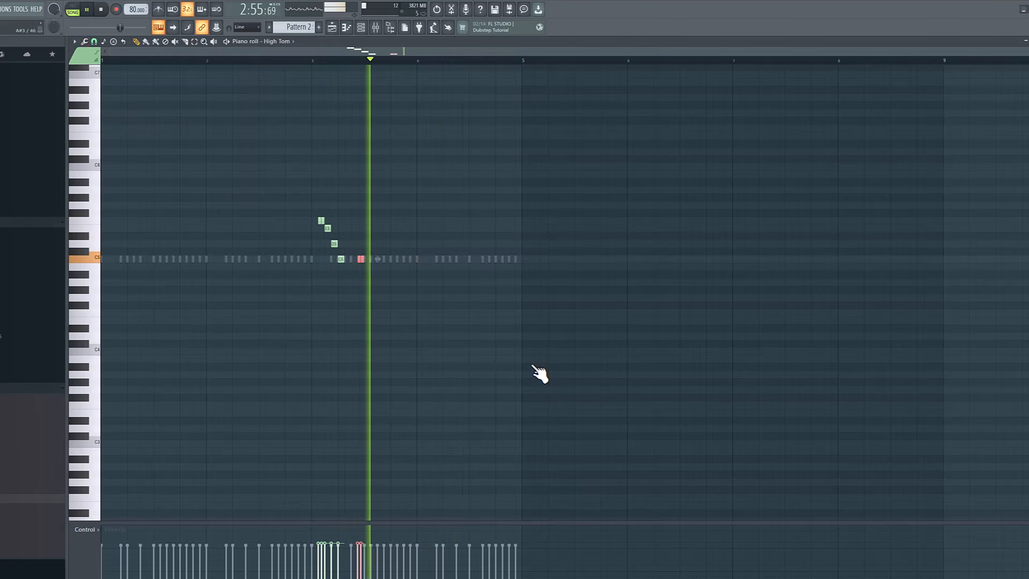
# - Add two F5 notes for Snare 1 on steps 10 and 12 of bar 3 in its piano roll
pyautogui.press('F7')
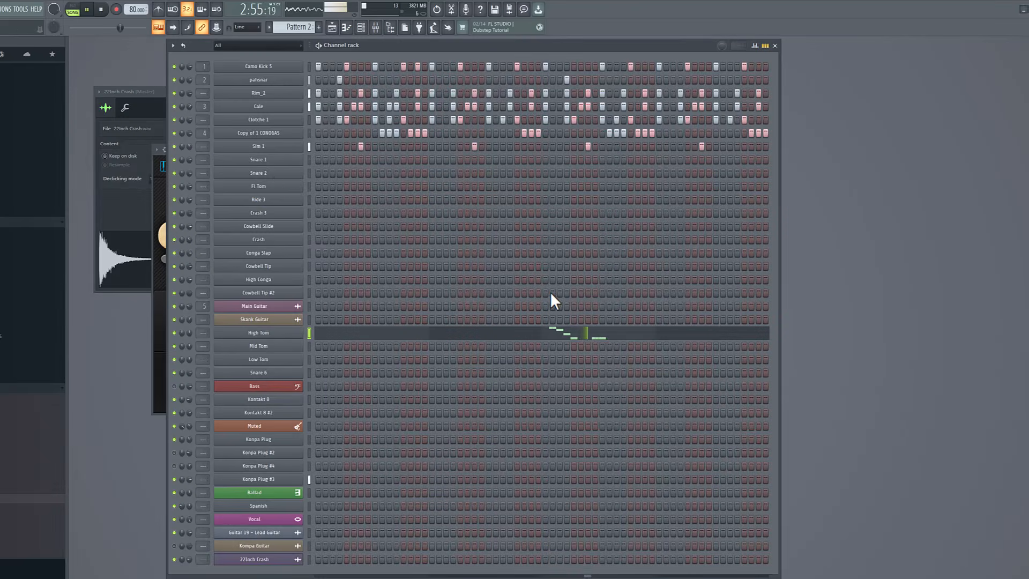
pyautogui.rightClick(284, 160)
pyautogui.click(324, 159)
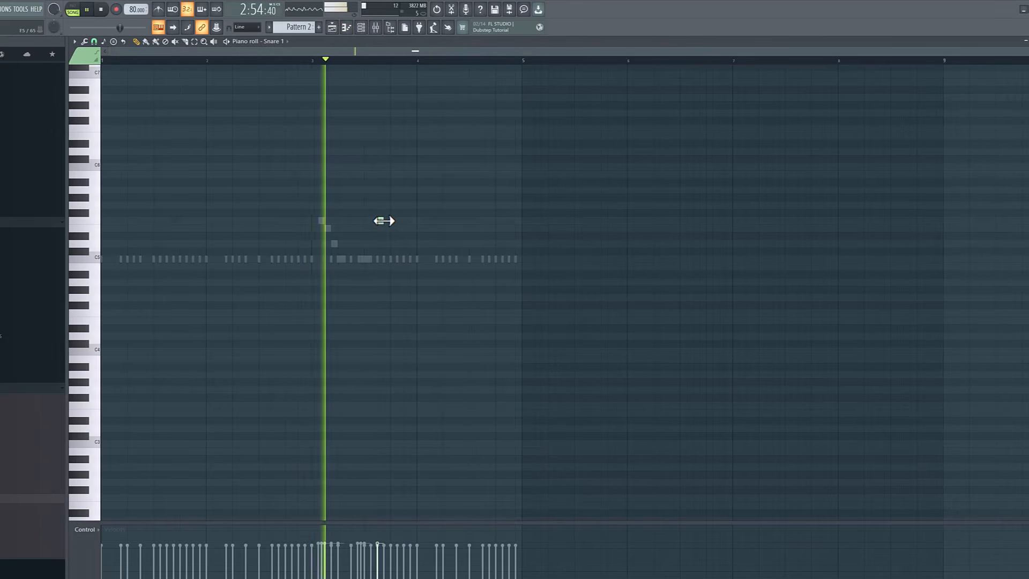
pyautogui.click(377, 220)
pyautogui.click(388, 221)
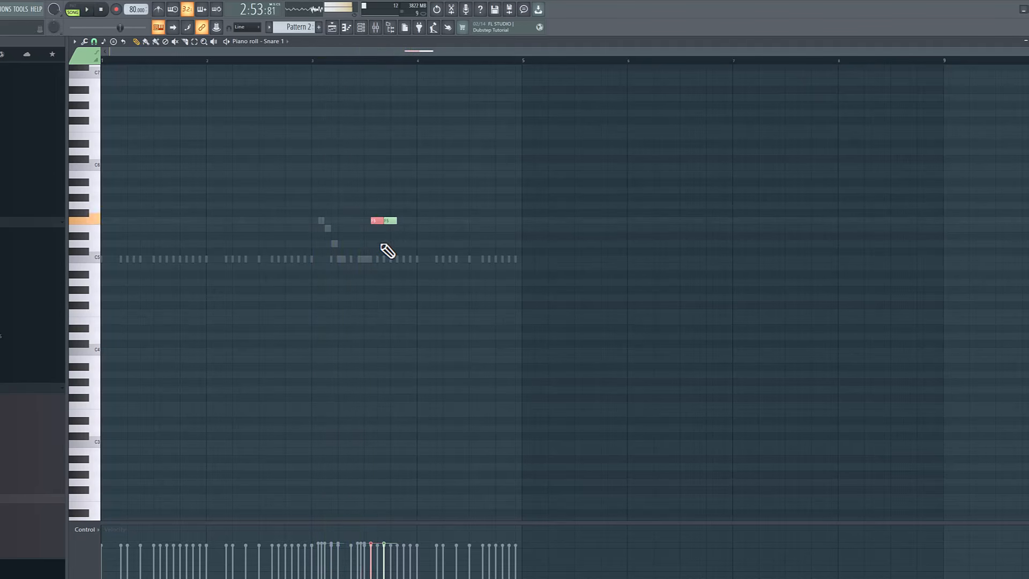
# - Chop the Snare 1 F5 note on step 10 of bar 3, and add a C5 hit on step 15
pyautogui.click(86, 42)
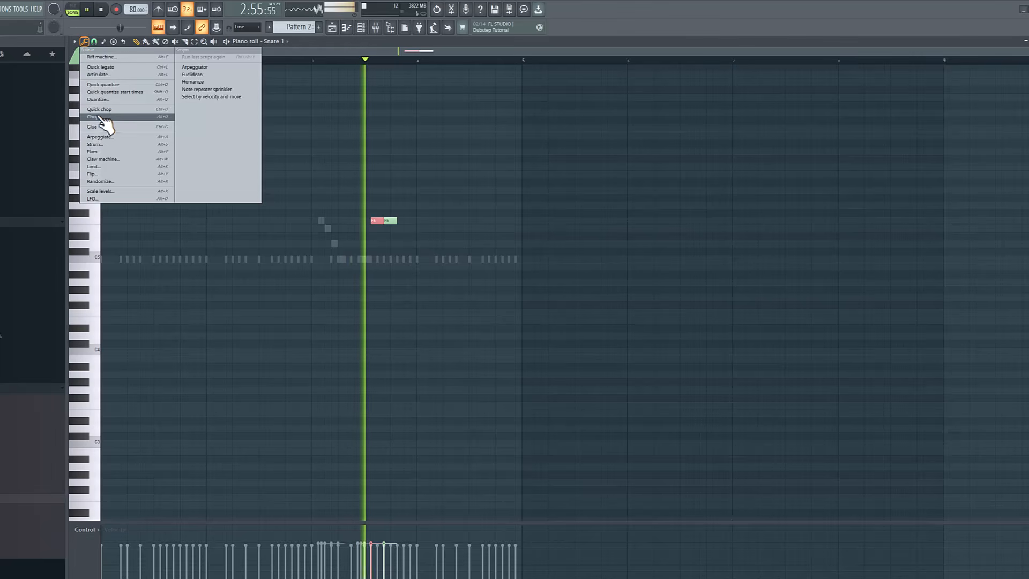
pyautogui.click(102, 144)
pyautogui.click(524, 364)
pyautogui.click(375, 230)
pyautogui.press('space')
pyautogui.press('space')
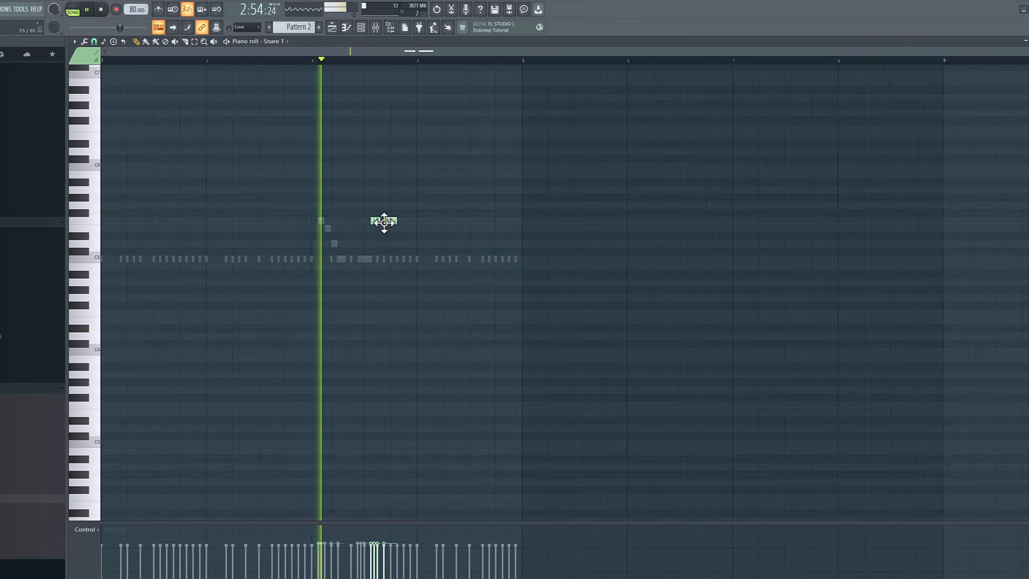
pyautogui.click(405, 260)
pyautogui.press('F7')
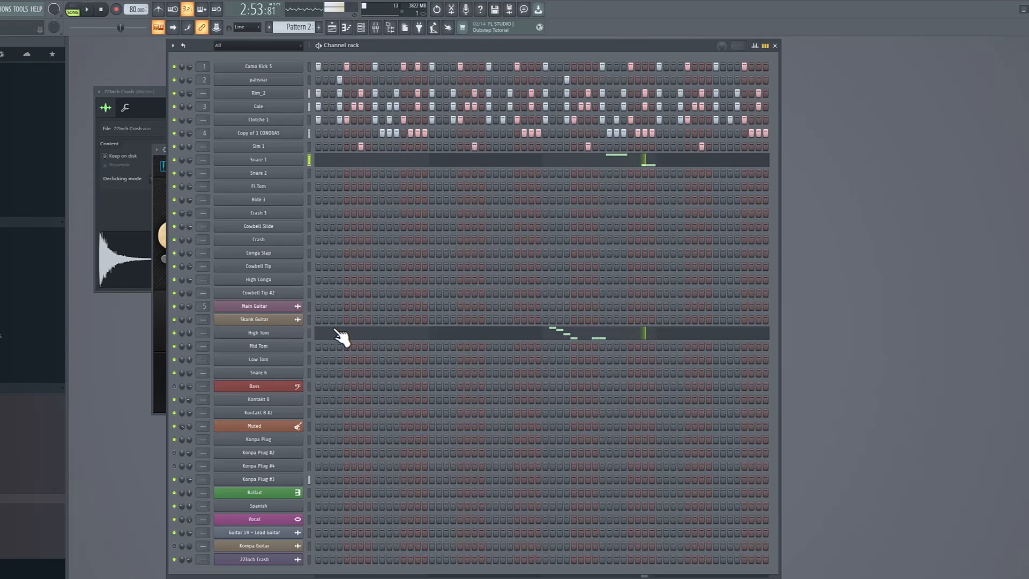
# - Add C5 notes for Snare 2 on step 14 of bar 3 and step 2 of bar 4
pyautogui.rightClick(300, 173)
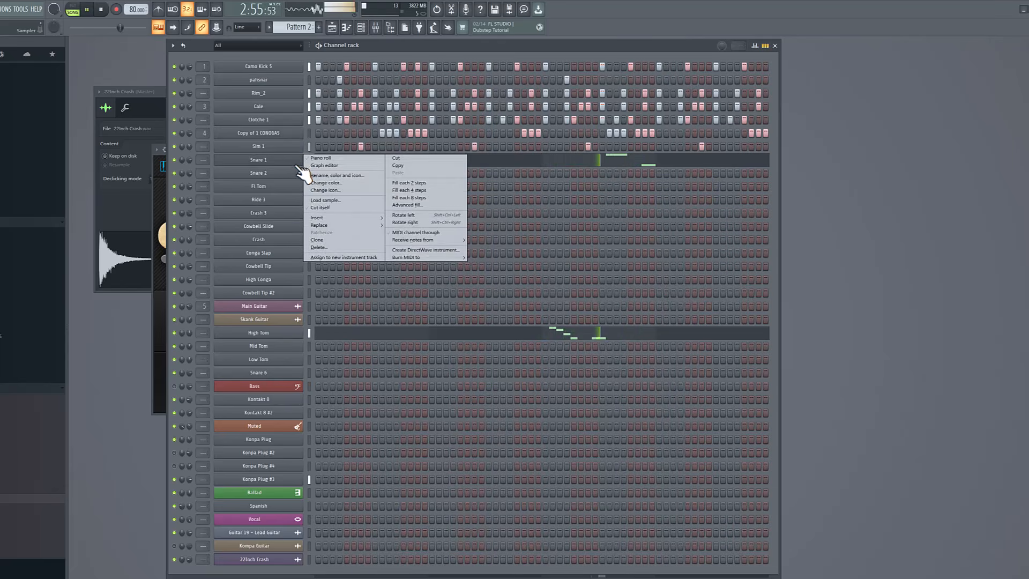
pyautogui.click(312, 159)
pyautogui.click(428, 259)
pyautogui.click(383, 60)
pyautogui.moveTo(431, 259)
pyautogui.mouseDown()
pyautogui.moveTo(398, 257)
pyautogui.moveTo(425, 260)
pyautogui.mouseUp()
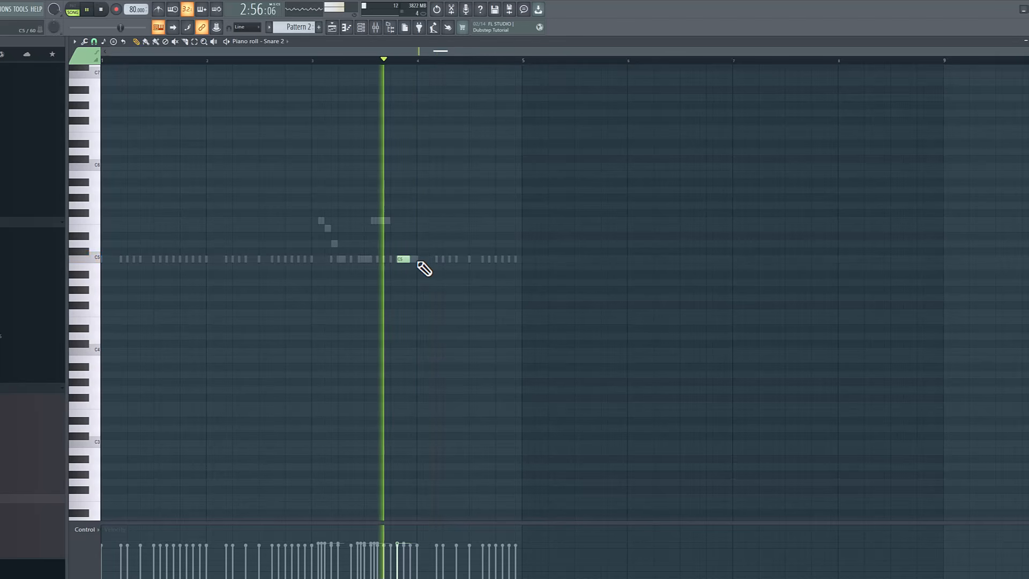
pyautogui.click(426, 259)
pyautogui.press('Escape')
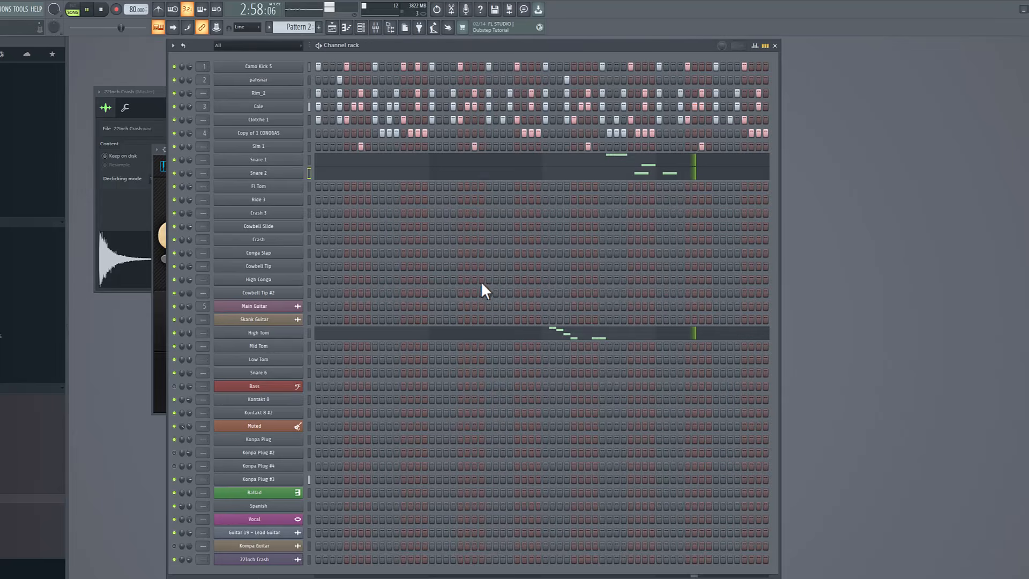
# - Add C5 High Conga notes on steps 2, 5, 8, 11 and 14 of bar 4
pyautogui.rightClick(280, 281)
pyautogui.click(316, 283)
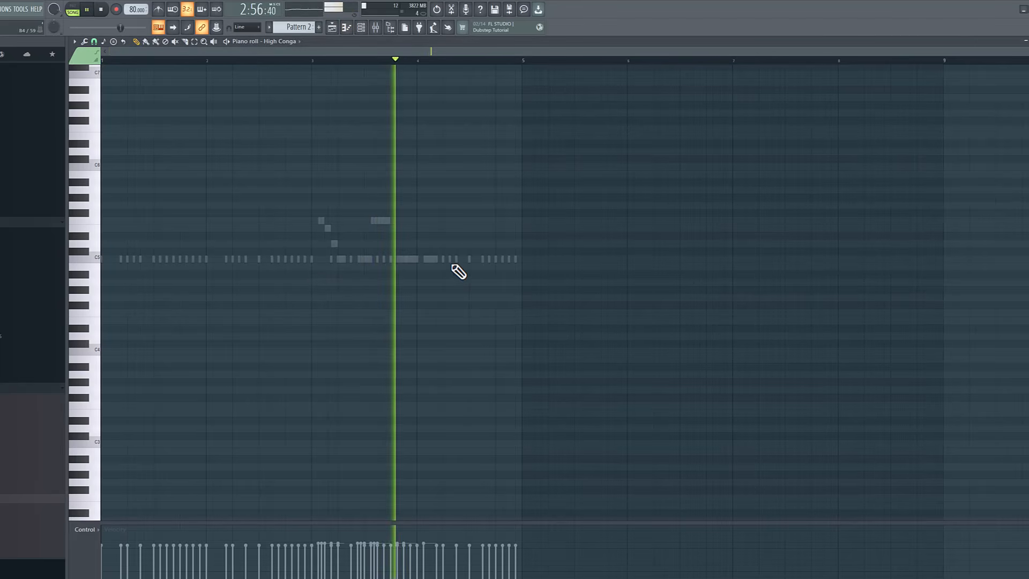
pyautogui.click(446, 259)
pyautogui.click(460, 259)
pyautogui.press('space')
pyautogui.press('space')
pyautogui.moveTo(460, 261); pyautogui.dragTo(466, 260)
pyautogui.press('space')
pyautogui.press('space')
pyautogui.click(430, 260)
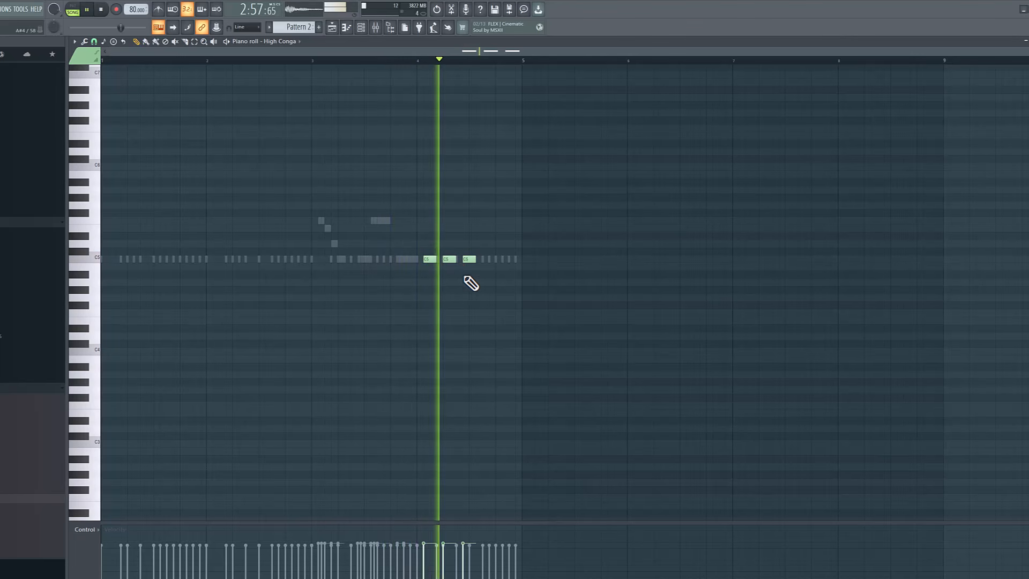
pyautogui.click(487, 259)
pyautogui.click(510, 260)
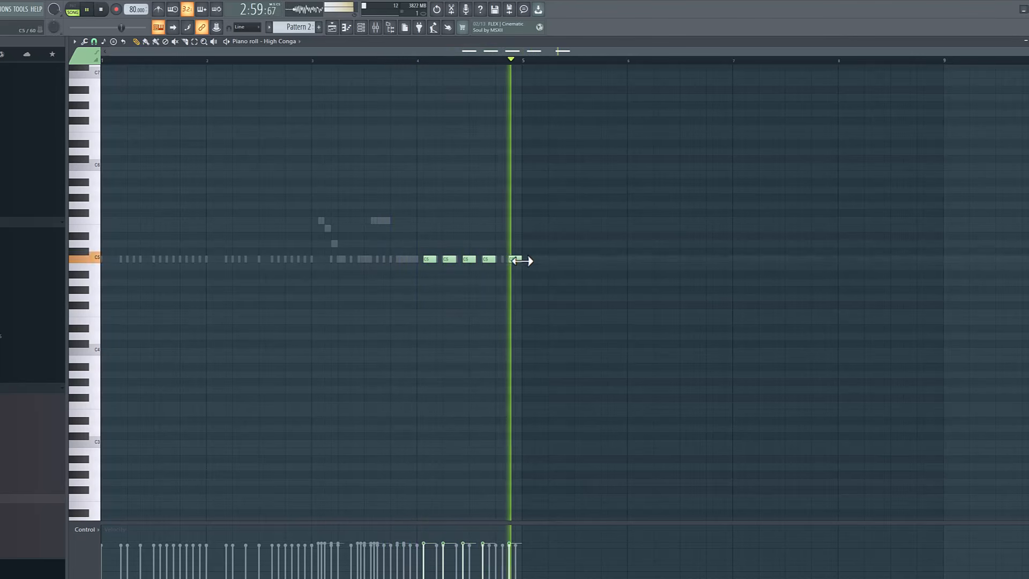
pyautogui.press('F7')
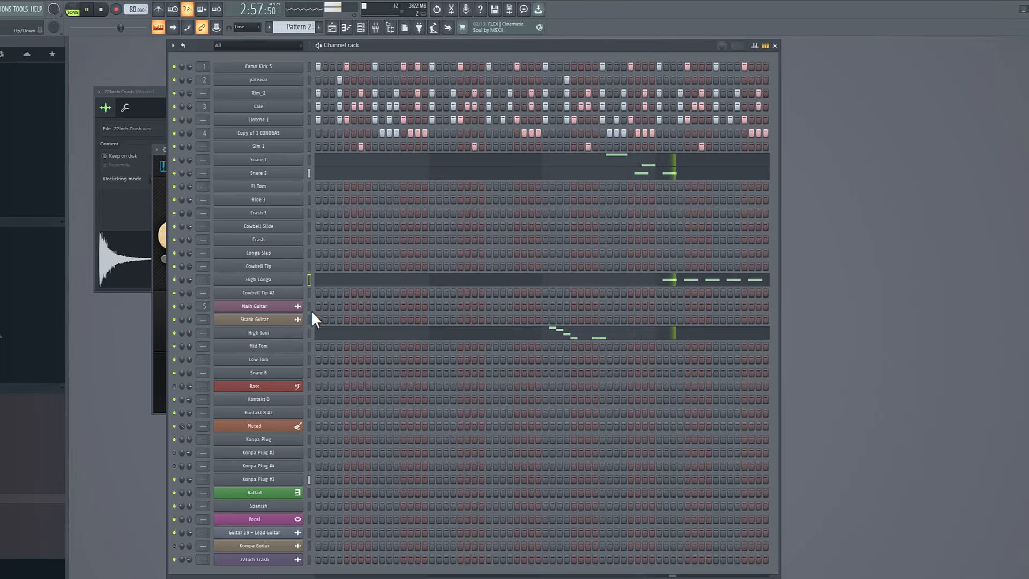
# - Add C5 Fl Tom notes on steps 8 and 10 of bar 4 with raised velocity
pyautogui.rightClick(289, 189)
pyautogui.click(321, 191)
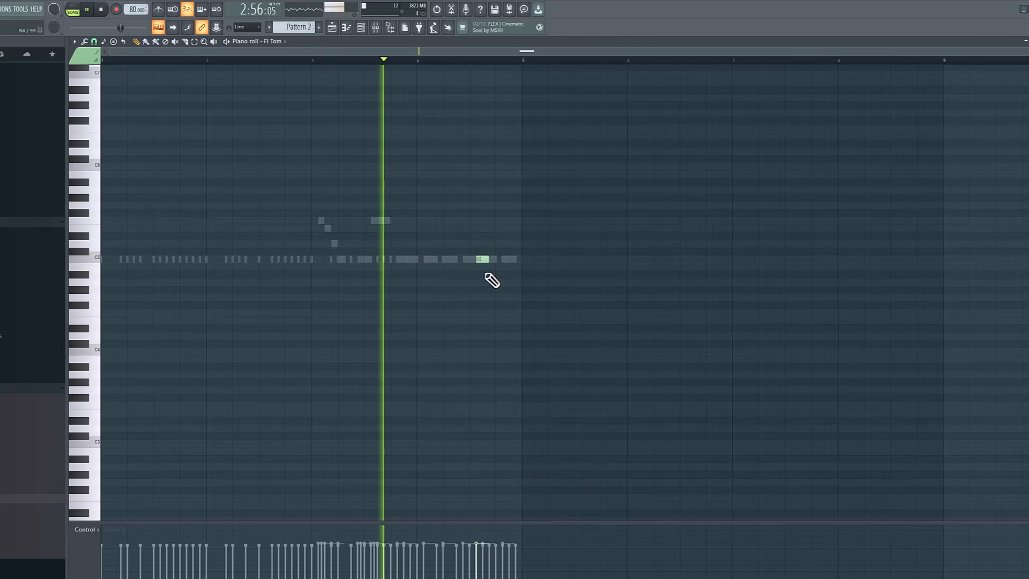
pyautogui.click(466, 259)
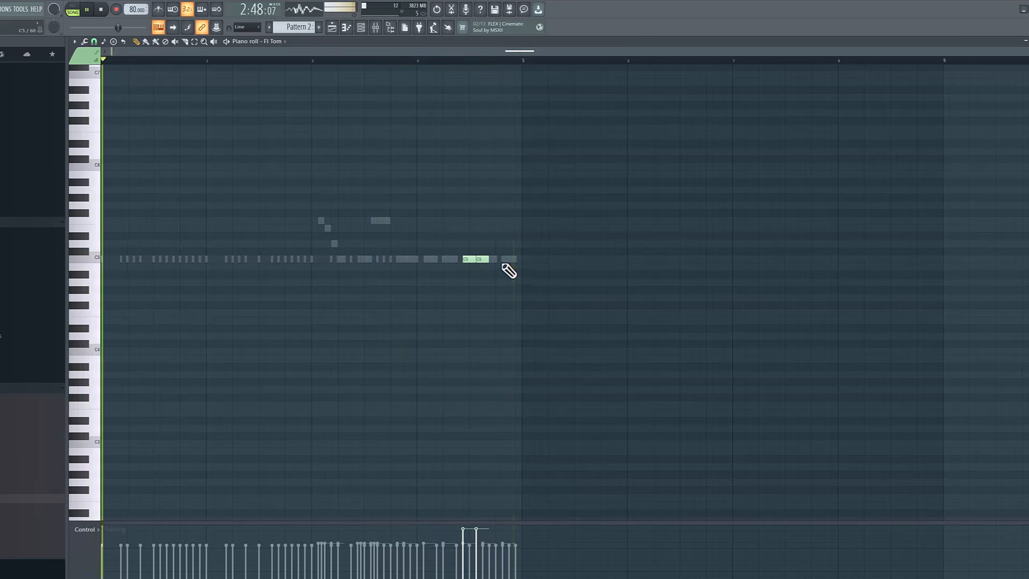
pyautogui.press('Escape')
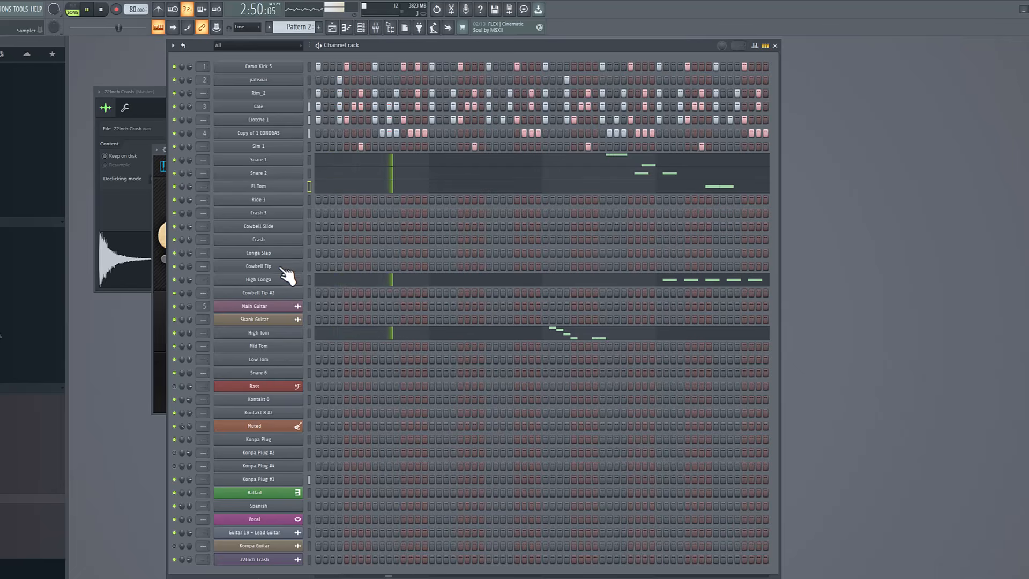
# - Add C5 notes for the Crash channel on steps 13 and 15 of bar 4, and play from bar 4
pyautogui.rightClick(284, 240)
pyautogui.click(321, 237)
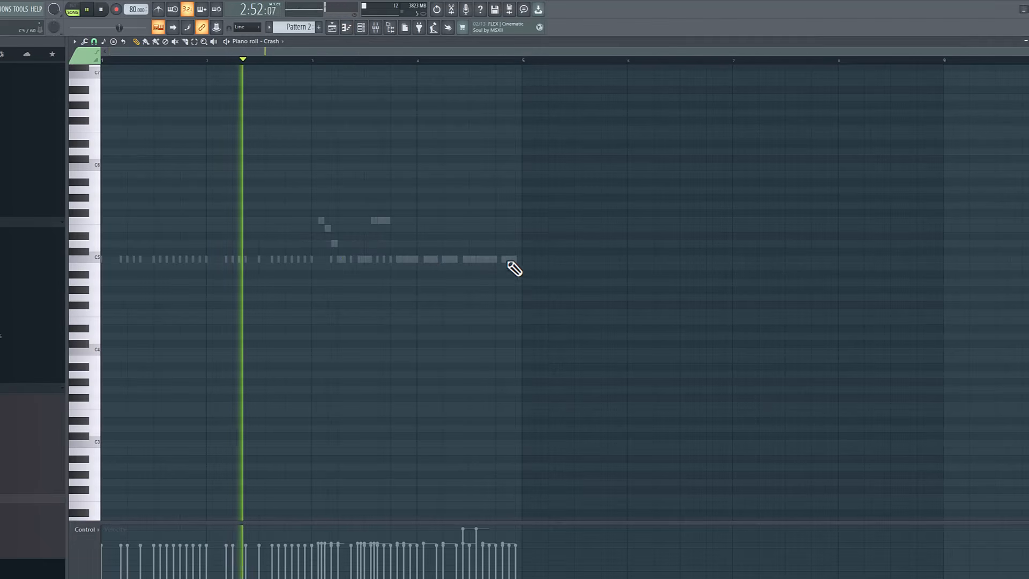
pyautogui.click(476, 60)
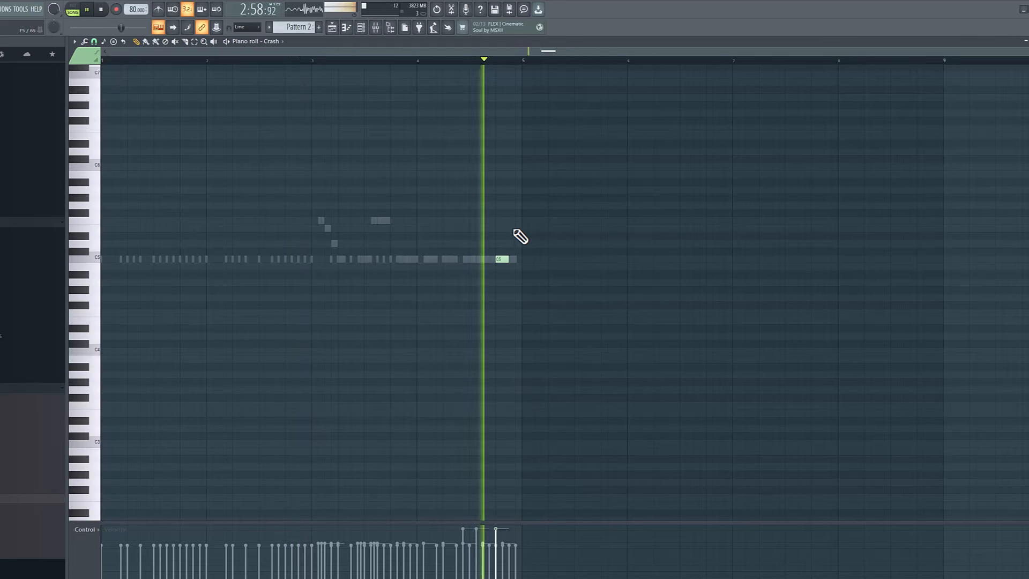
pyautogui.click(515, 260)
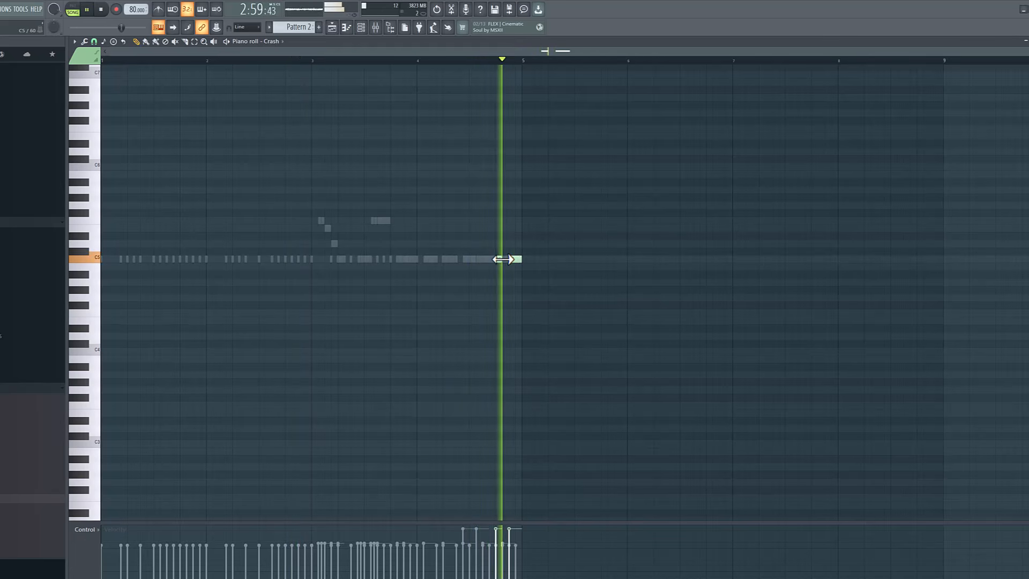
pyautogui.click(421, 61)
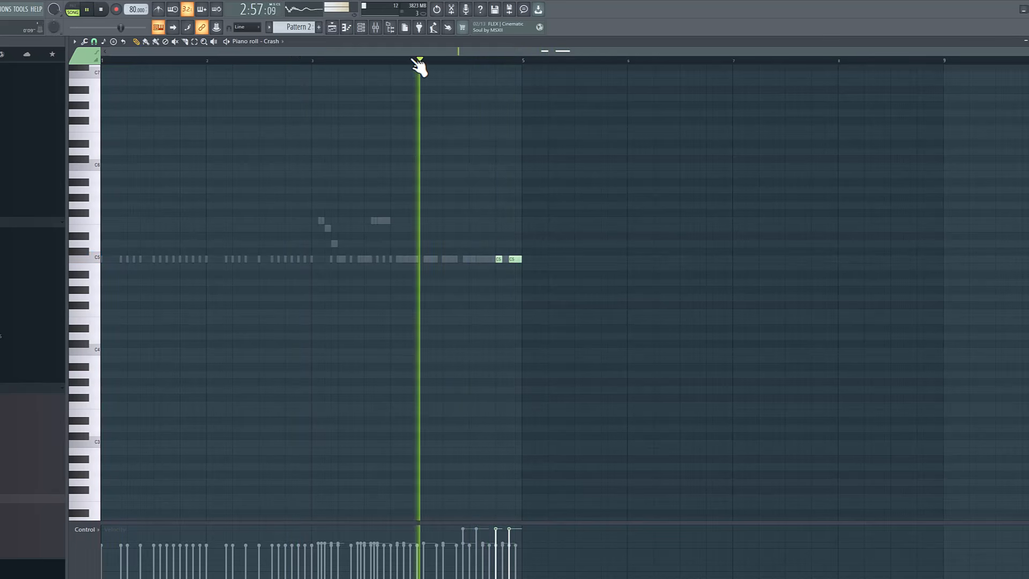
# - Add Camo Kick 5 hits on steps 11 and 15 of bar 4 in the channel rack
pyautogui.press('F6')
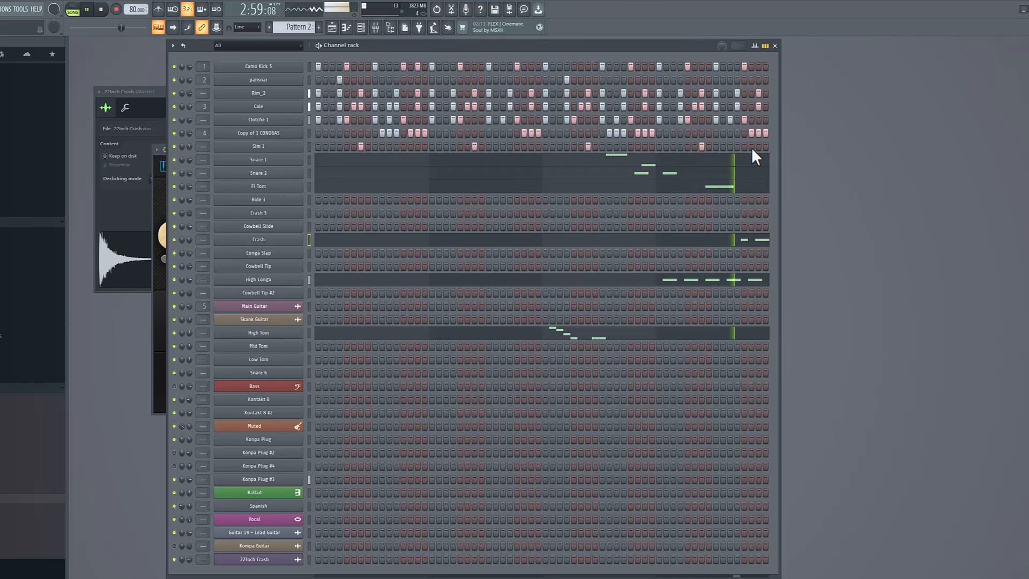
pyautogui.click(730, 66)
pyautogui.click(758, 66)
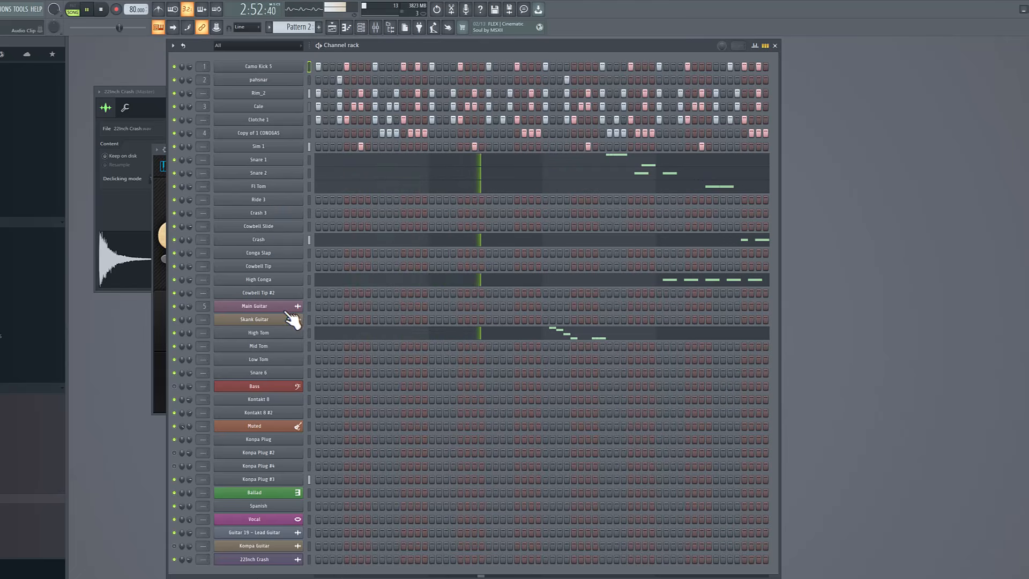
# - Add a three-step C5 note for Snare 6 starting on step 14 of bar 4
pyautogui.rightClick(290, 375)
pyautogui.click(333, 381)
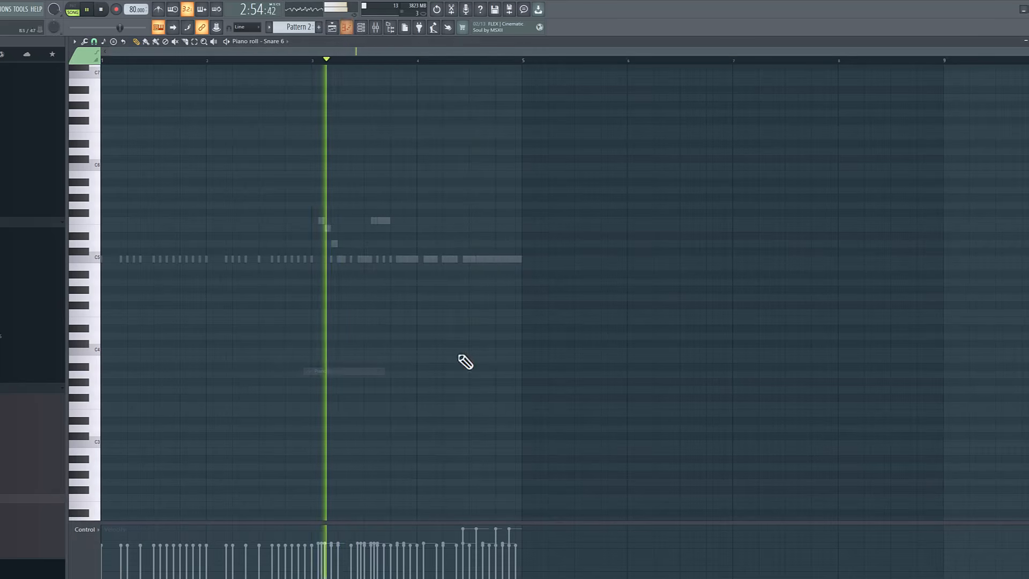
pyautogui.moveTo(502, 260); pyautogui.dragTo(516, 260)
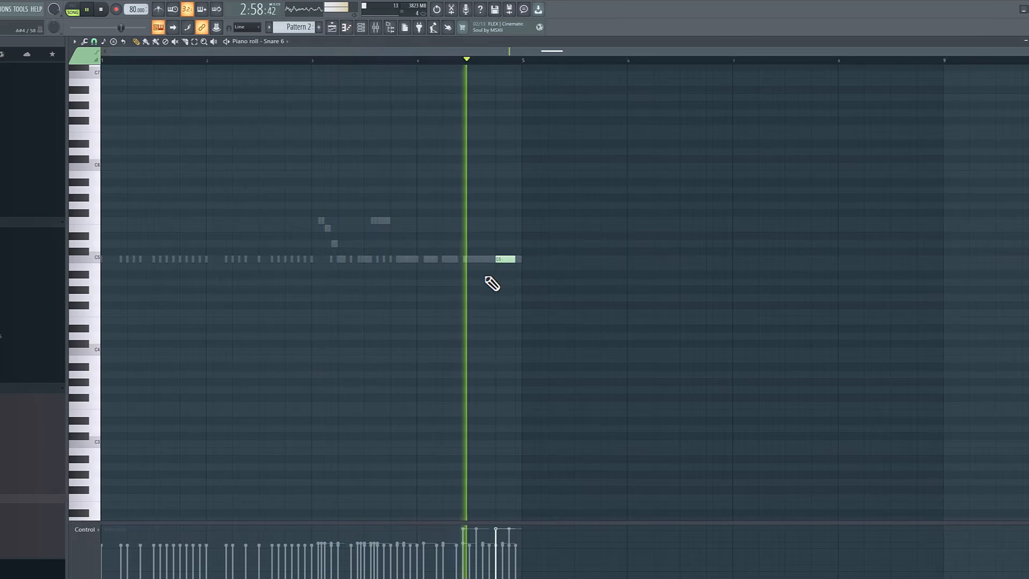
pyautogui.moveTo(497, 259); pyautogui.dragTo(510, 258)
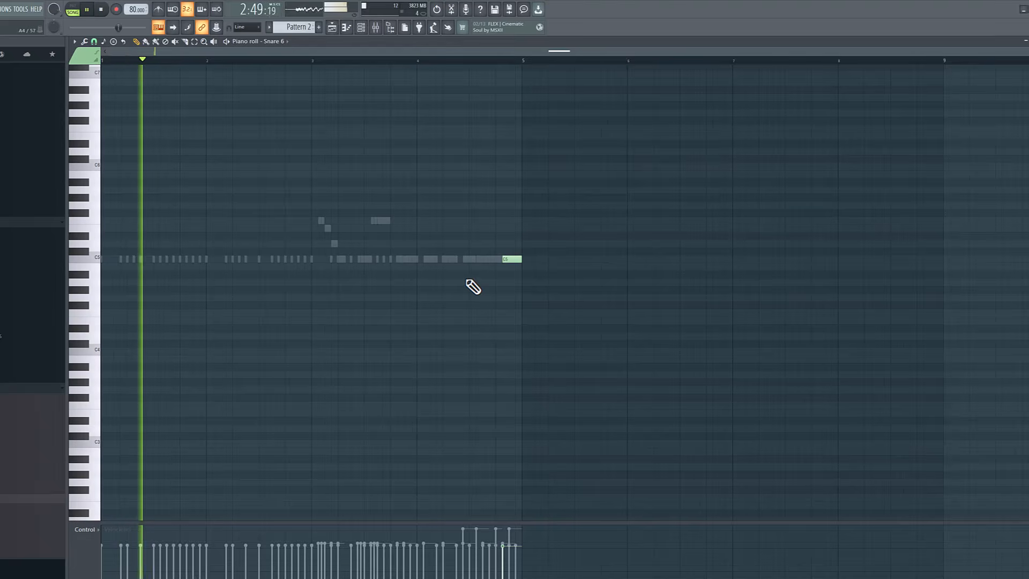
pyautogui.press('F6')
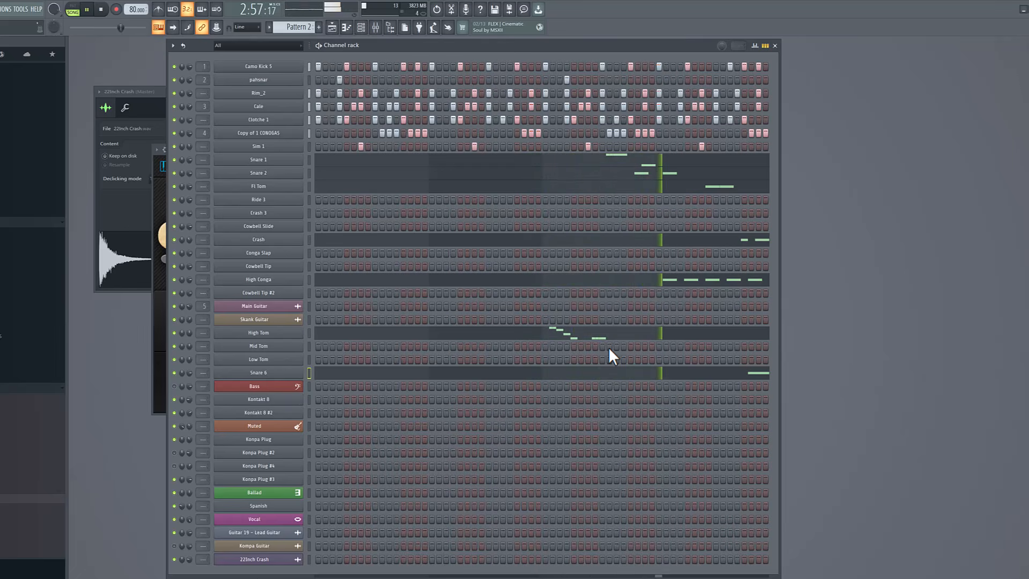
# - Add a four-step D5 Low Tom note starting on step 15 of bar 3
pyautogui.rightClick(300, 360)
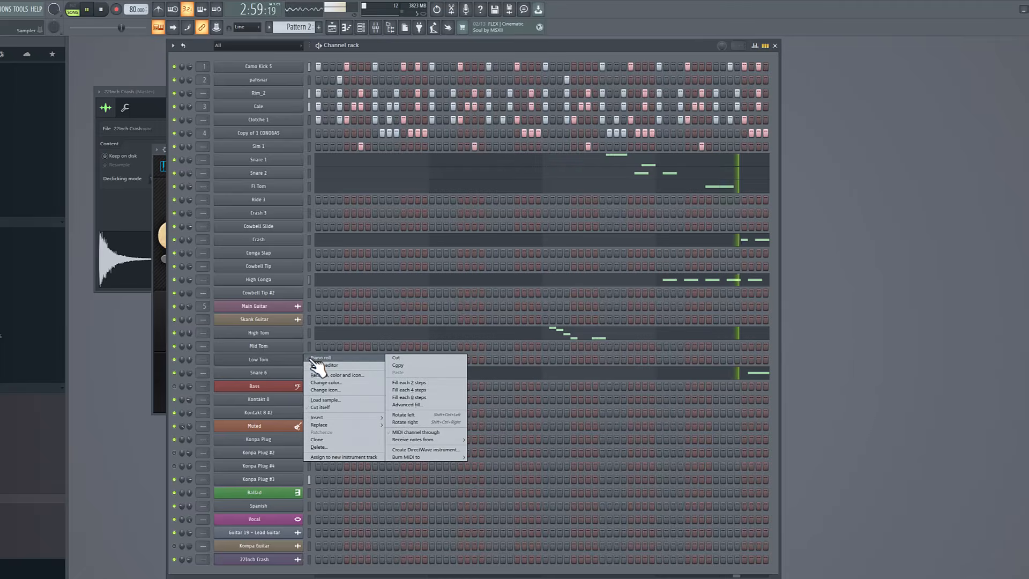
pyautogui.click(318, 365)
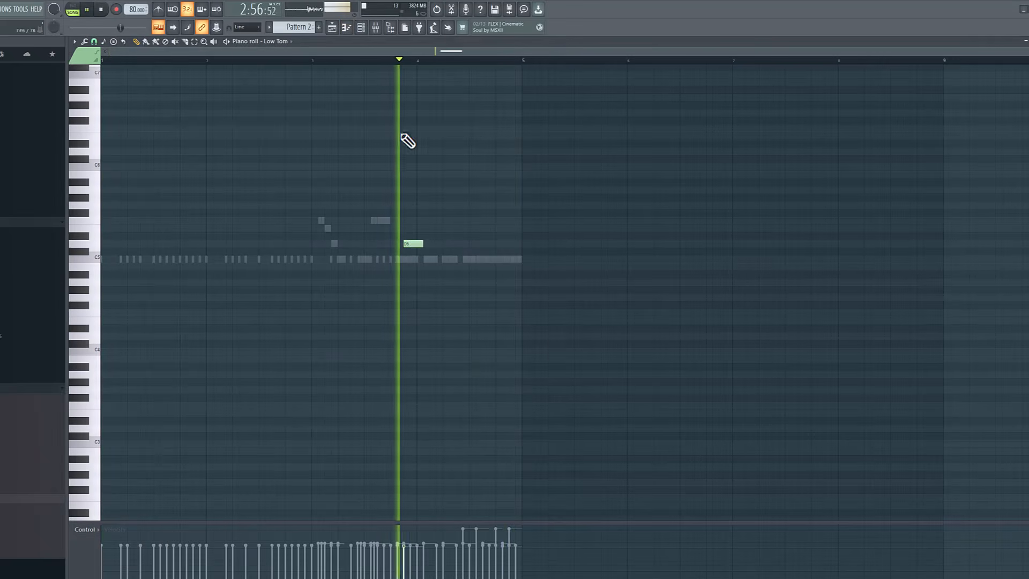
pyautogui.moveTo(421, 245); pyautogui.dragTo(429, 246)
pyautogui.press('Escape')
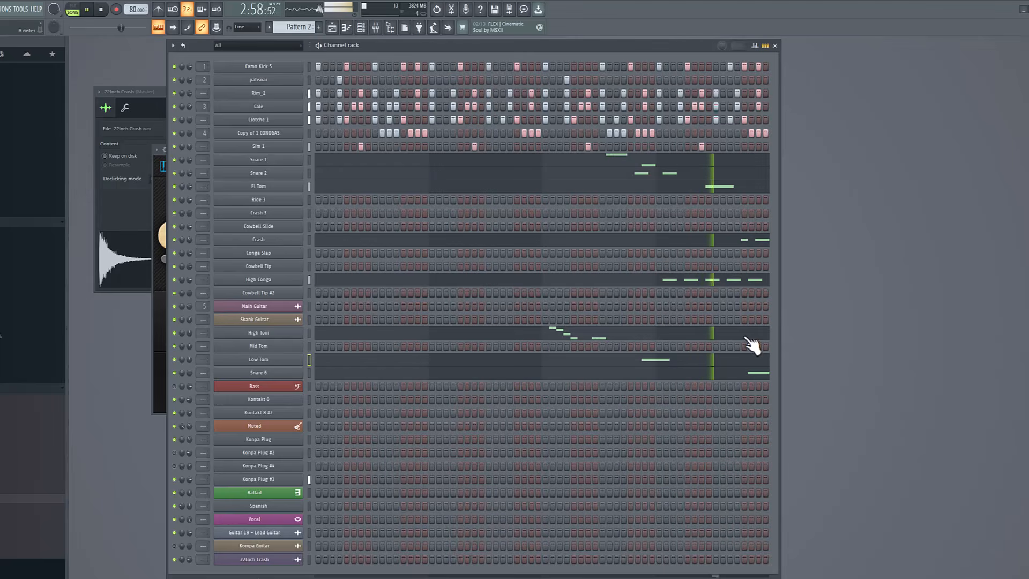
# - Add a four-step C5 note for Crash 3 at the start of bar 4
pyautogui.rightClick(301, 217)
pyautogui.click(318, 222)
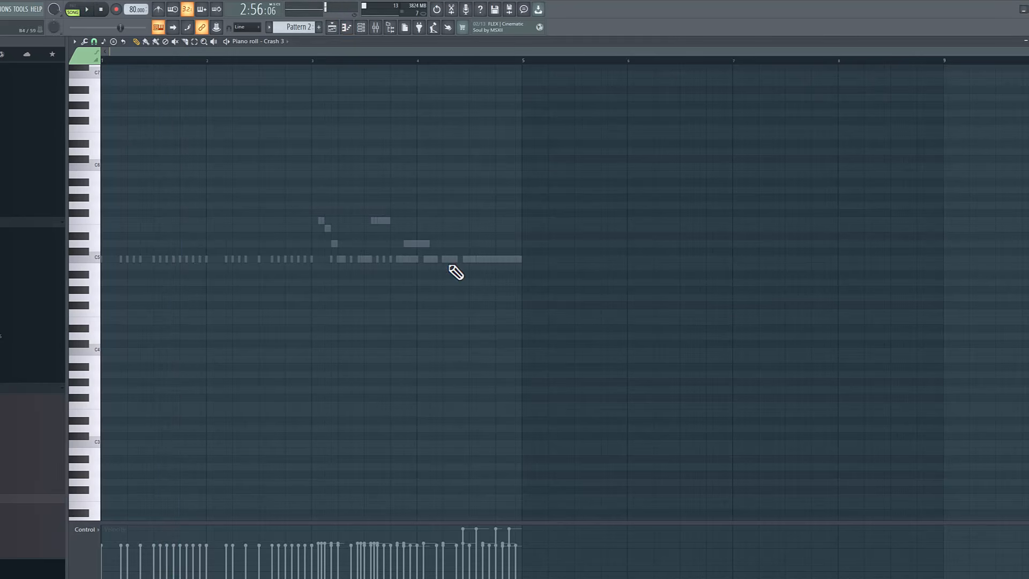
pyautogui.moveTo(422, 258); pyautogui.dragTo(416, 257)
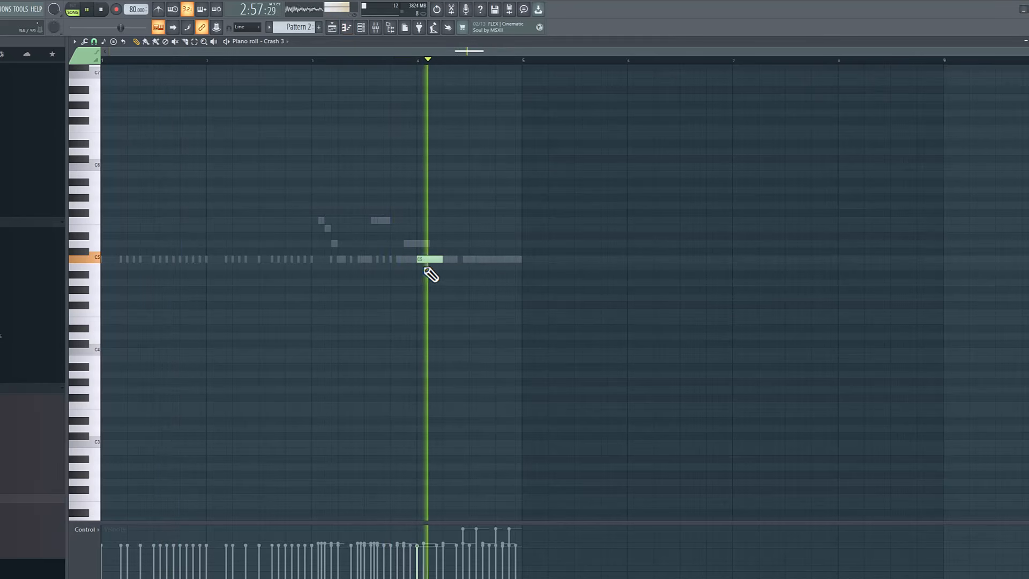
# - Add a second four-step C5 note for Crash 3, starting on step 6 of bar 4
pyautogui.click(455, 261)
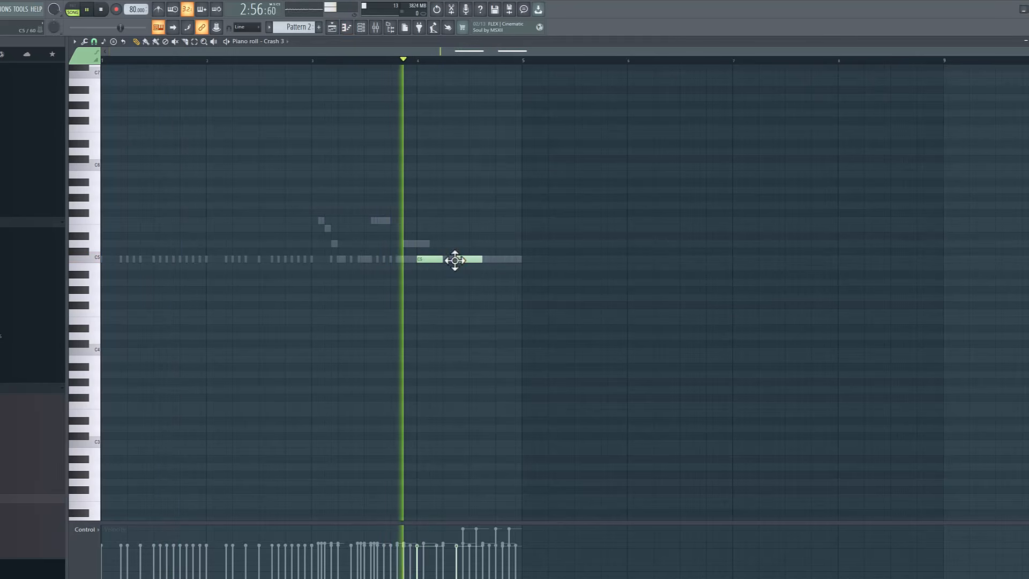
pyautogui.click(471, 562)
pyautogui.moveTo(470, 263); pyautogui.dragTo(463, 260)
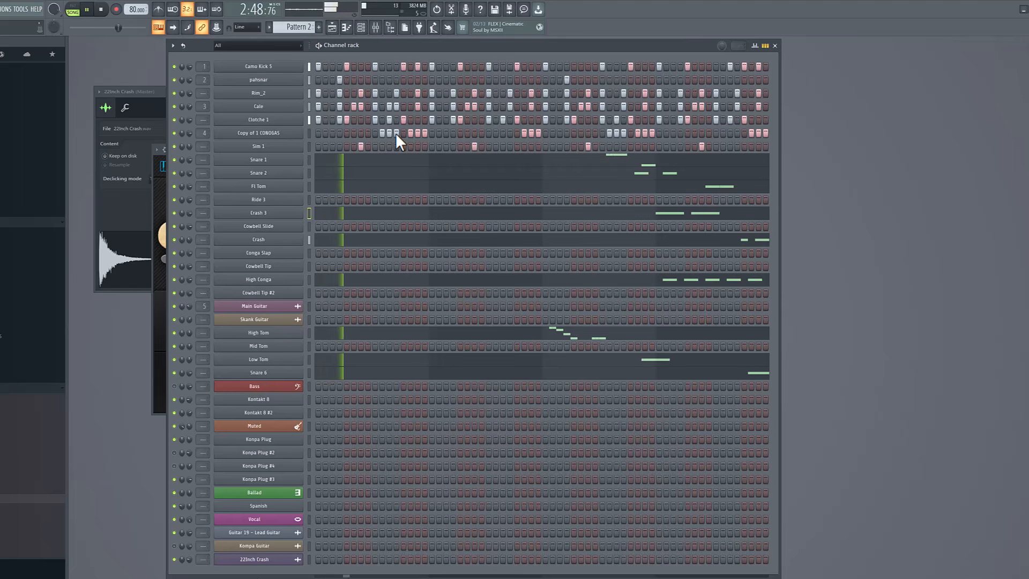
# - Return to the playlist and mark the section from bar 53 to bar 69 for playback
pyautogui.click(338, 32)
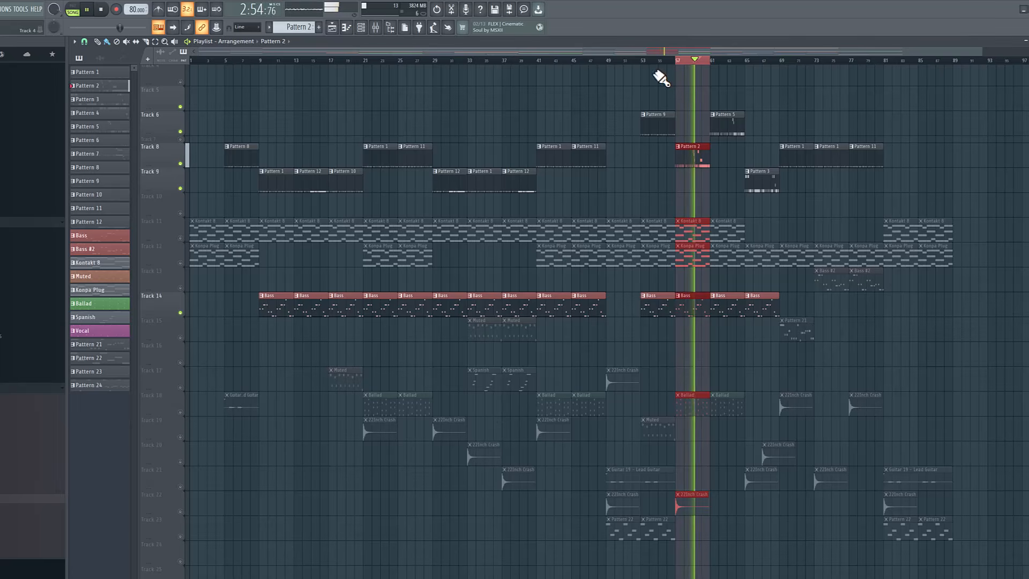
pyautogui.moveTo(644, 62); pyautogui.dragTo(780, 98)
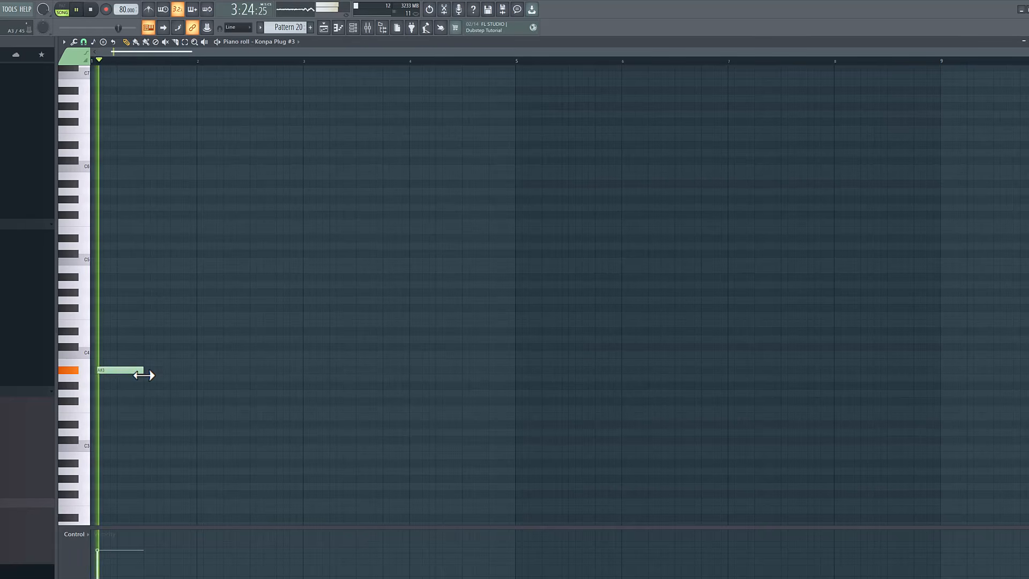
# - Extend the opening A#3 note of Konpa Plug #3 to eight steps and add an F3 note after it
pyautogui.moveTo(144, 370); pyautogui.dragTo(154, 370)
pyautogui.press('space')
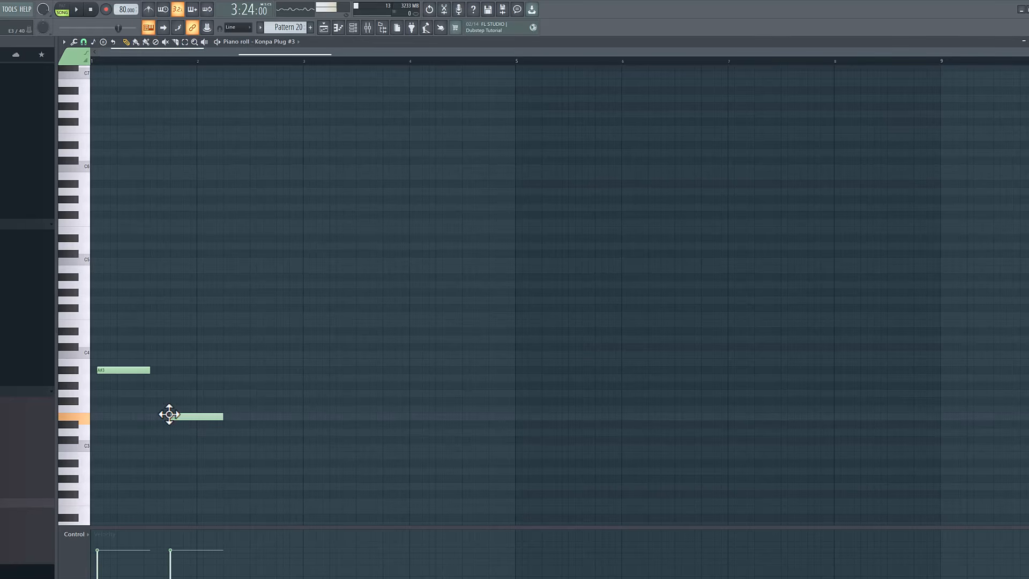
pyautogui.press('space')
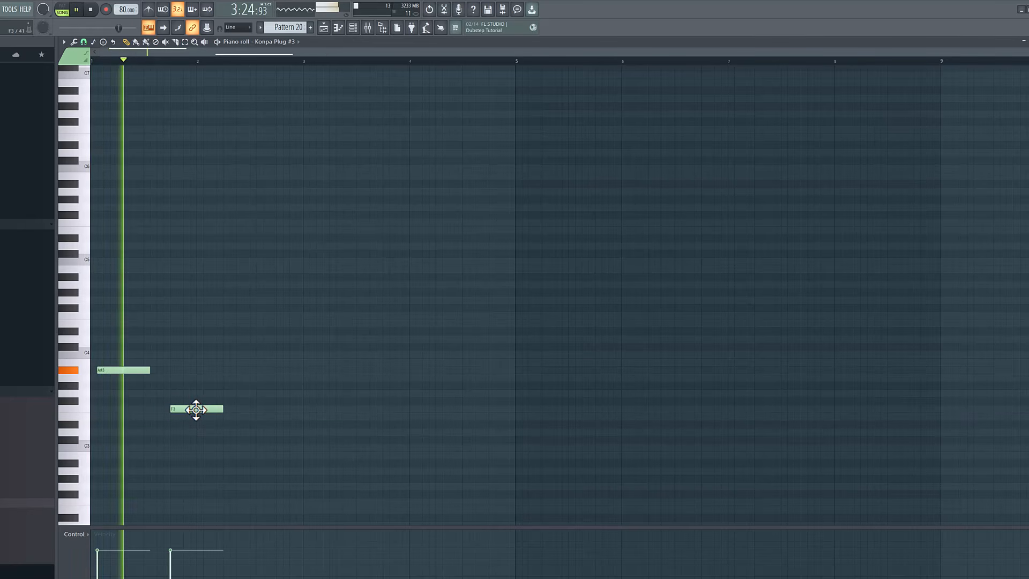
# - Turn the F3 into one-step notes on steps 10 to 13 of bar 1 and add a two-step F3 on step 15
pyautogui.moveTo(195, 409); pyautogui.dragTo(155, 410)
pyautogui.press('space')
pyautogui.press('space')
pyautogui.click(167, 410)
pyautogui.click(181, 410)
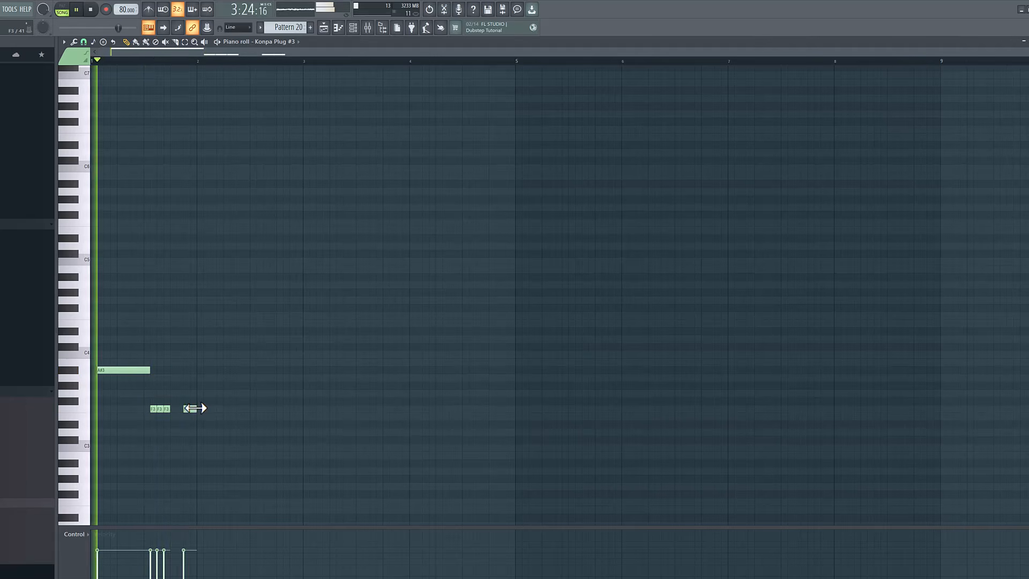
pyautogui.click(178, 410)
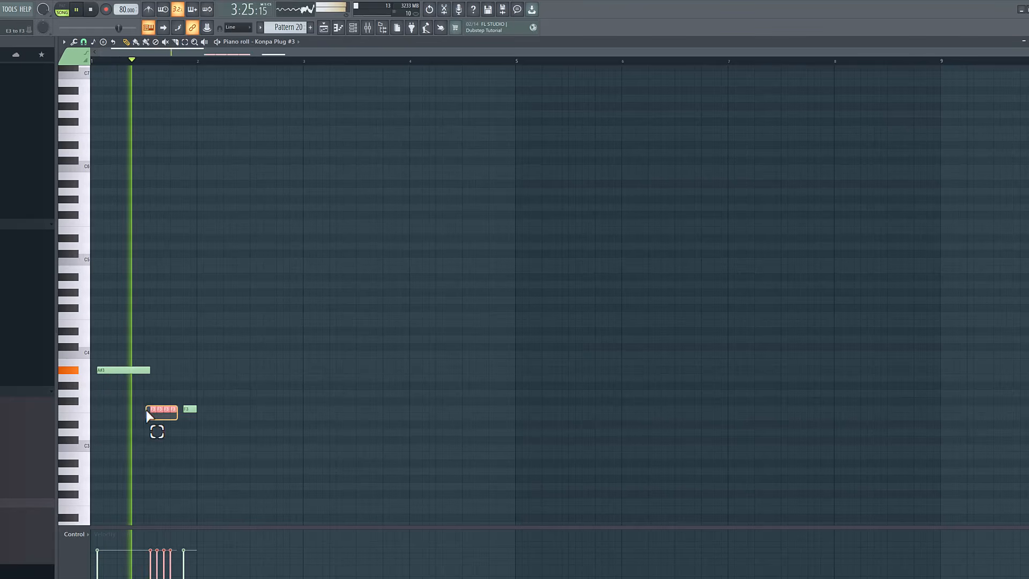
# - Change the snap resolution and slightly shorten the four selected F3 notes in bar 1
pyautogui.click(74, 41)
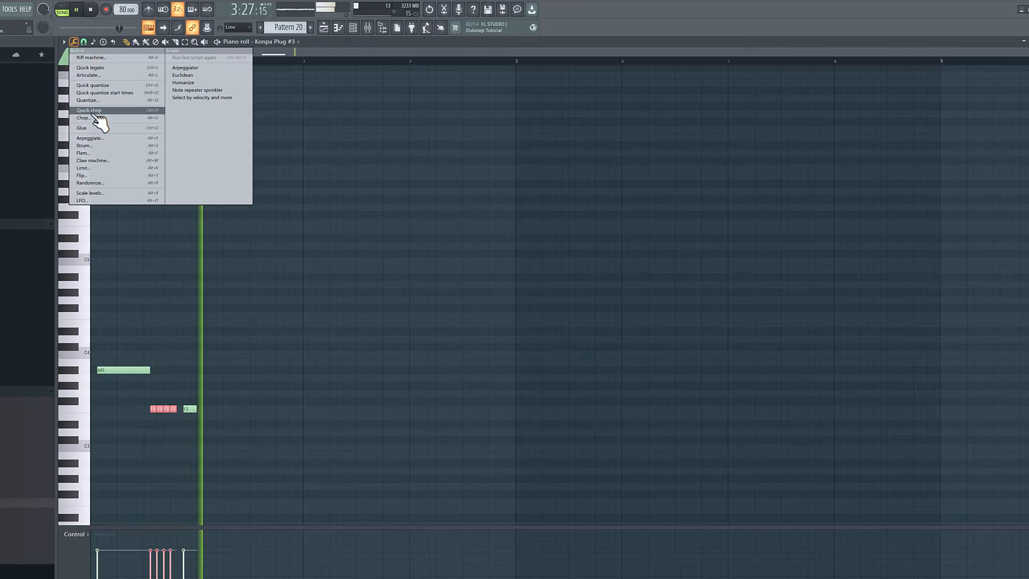
pyautogui.click(83, 41)
pyautogui.click(84, 42)
pyautogui.click(104, 86)
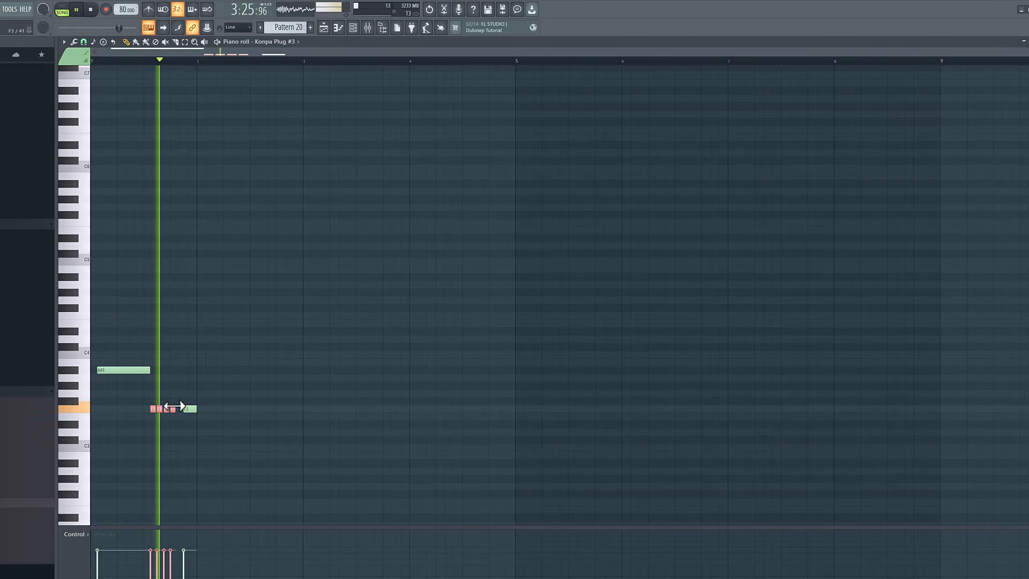
pyautogui.press('space')
pyautogui.press('space')
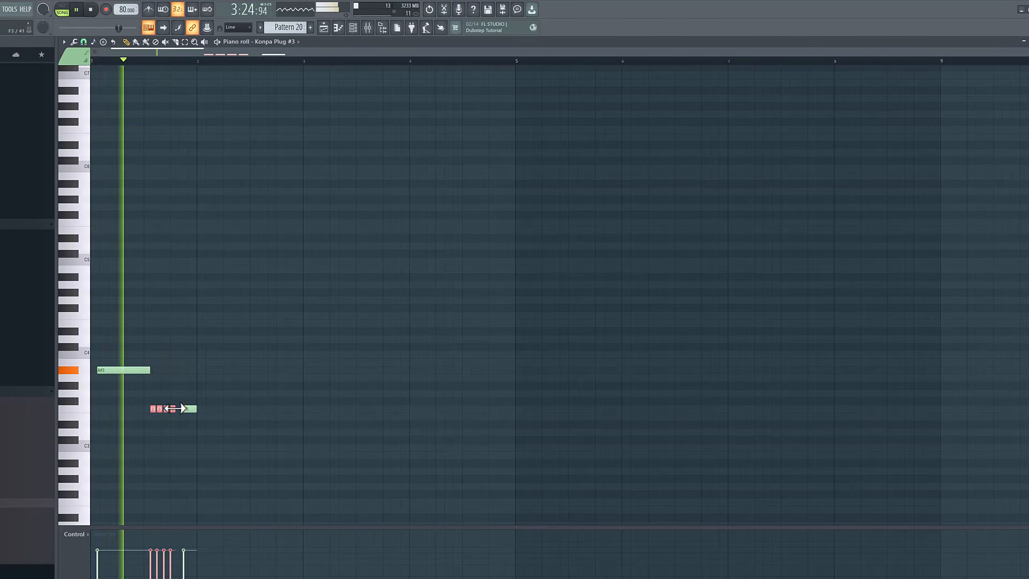
# - Lengthen the F3 note on step 13 of bar 1 to two steps and readjust the snap setting
pyautogui.click(179, 409)
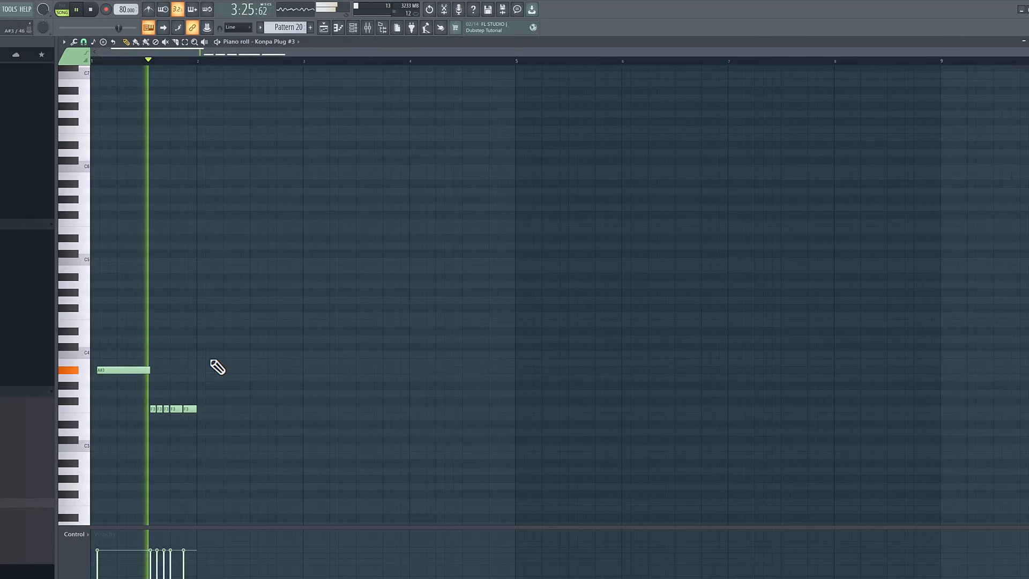
pyautogui.click(84, 42)
pyautogui.click(93, 60)
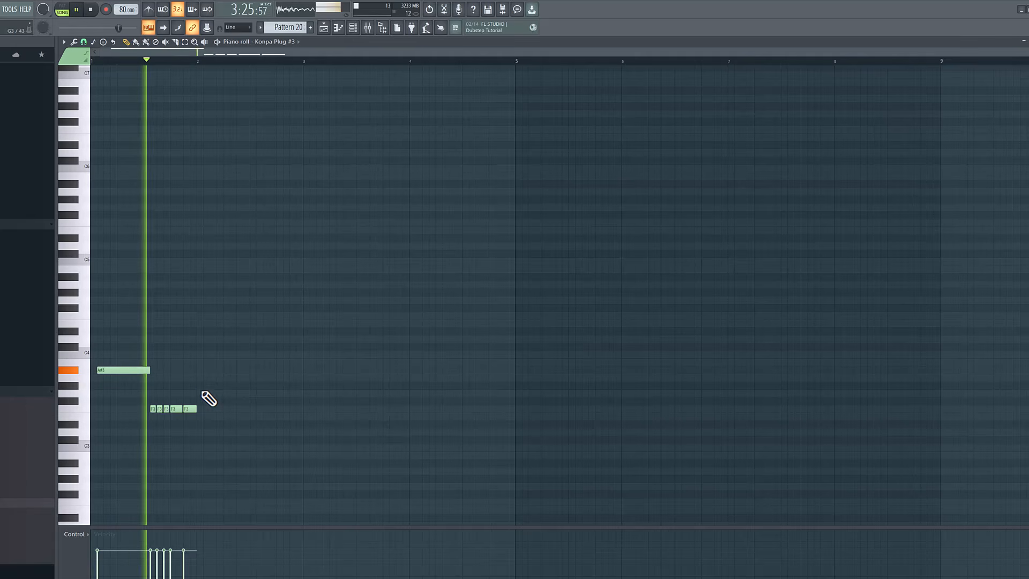
# - Add a three-step G3 on step 2 of bar 2 and two-step D#3 notes on steps 7, 11 and 15
pyautogui.click(208, 394)
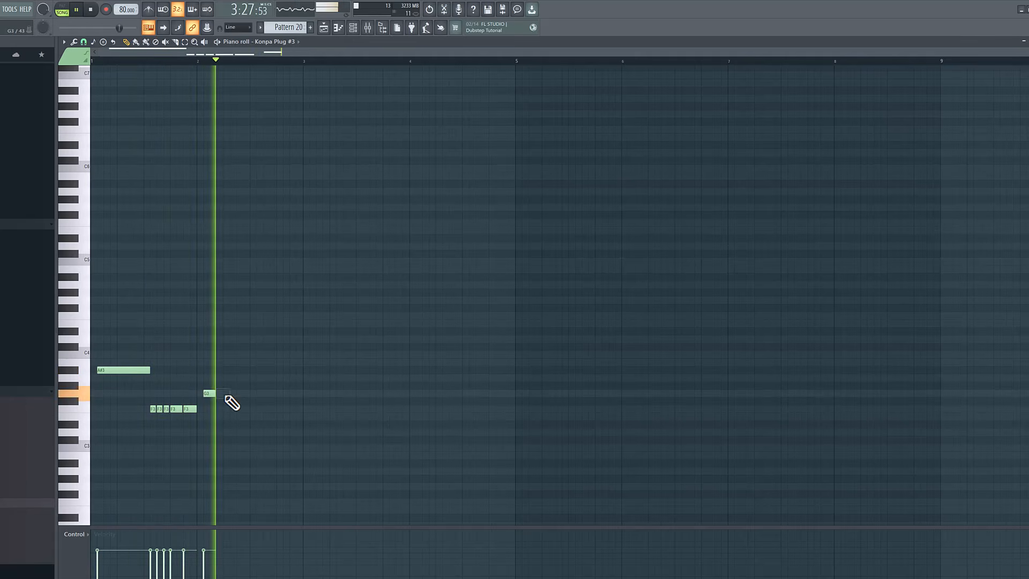
pyautogui.moveTo(215, 394); pyautogui.dragTo(221, 394)
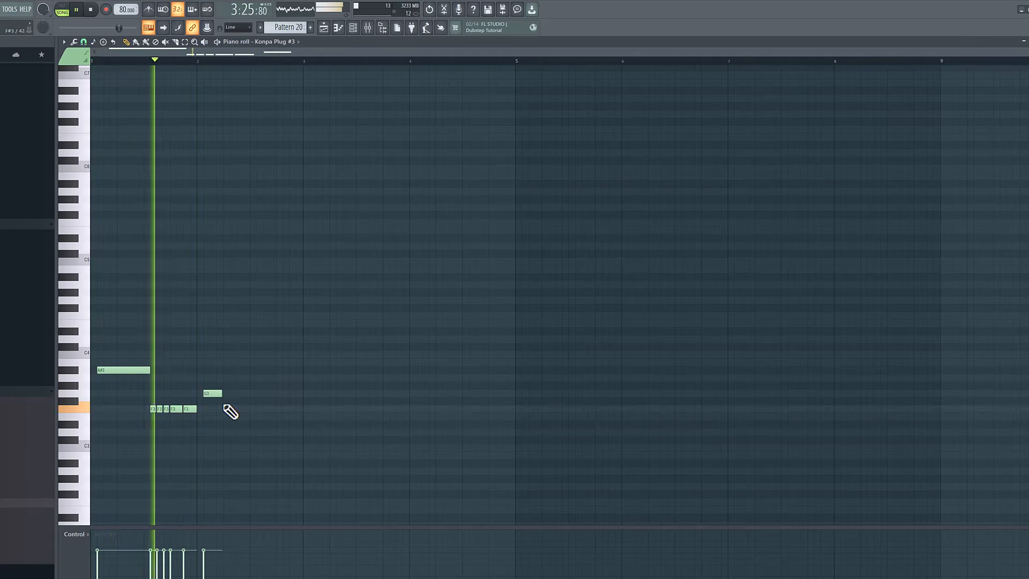
pyautogui.click(245, 426)
pyautogui.moveTo(254, 425); pyautogui.dragTo(249, 425)
pyautogui.click(265, 425)
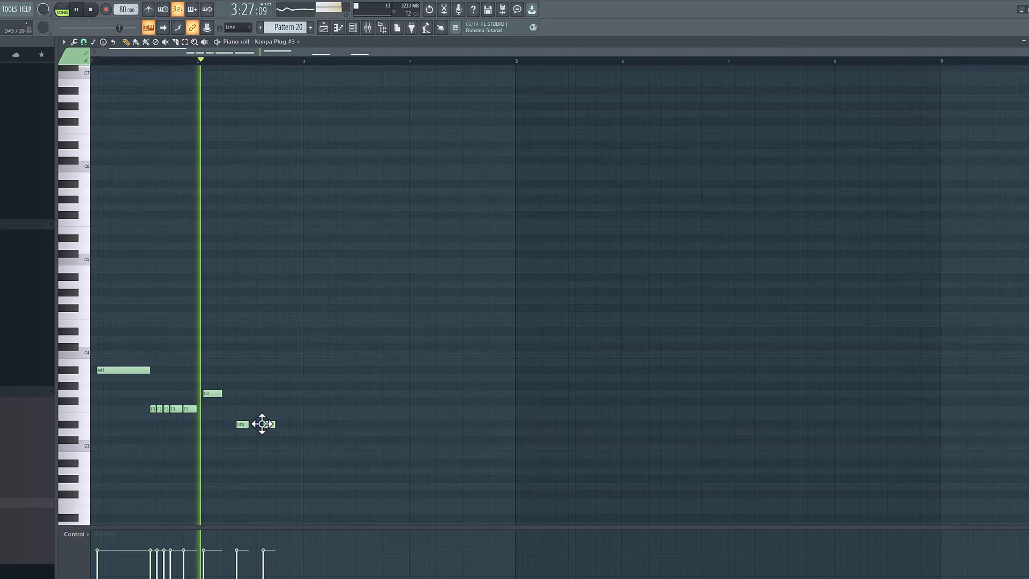
pyautogui.click(292, 425)
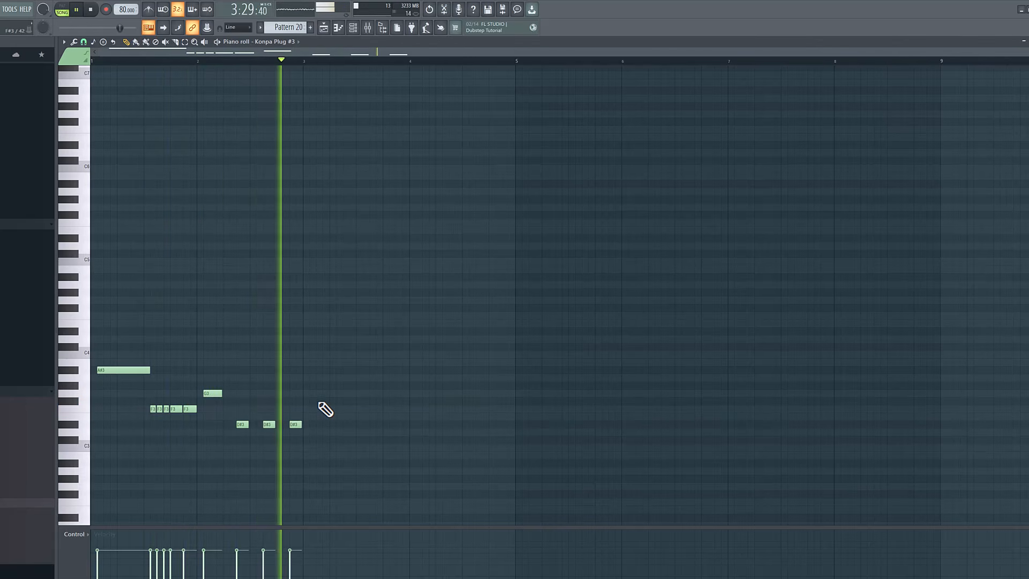
# - Add a three-step A#3 on step 2 of bar 3 and delete the trial F#3 note following it
pyautogui.click(317, 370)
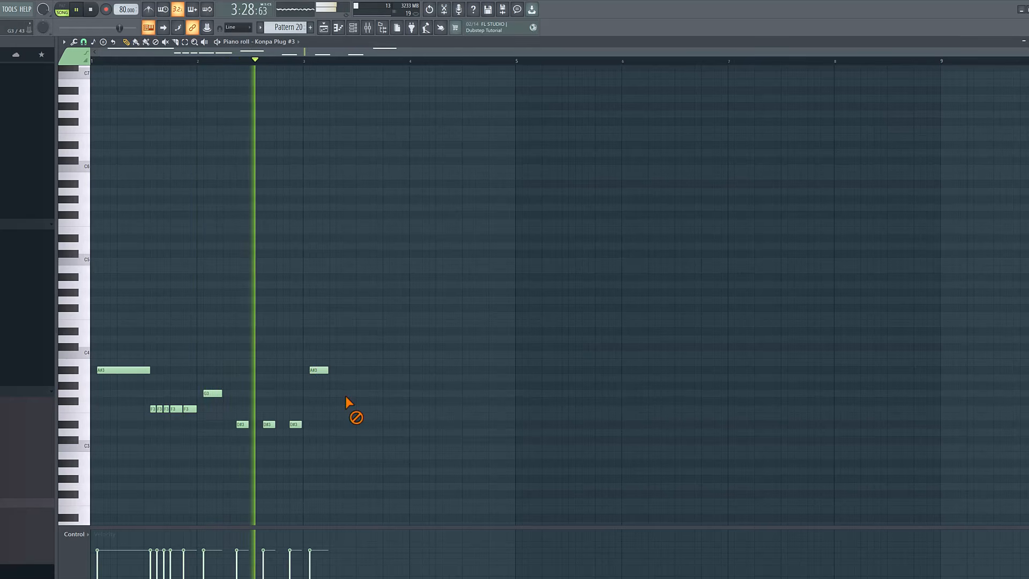
pyautogui.press('space')
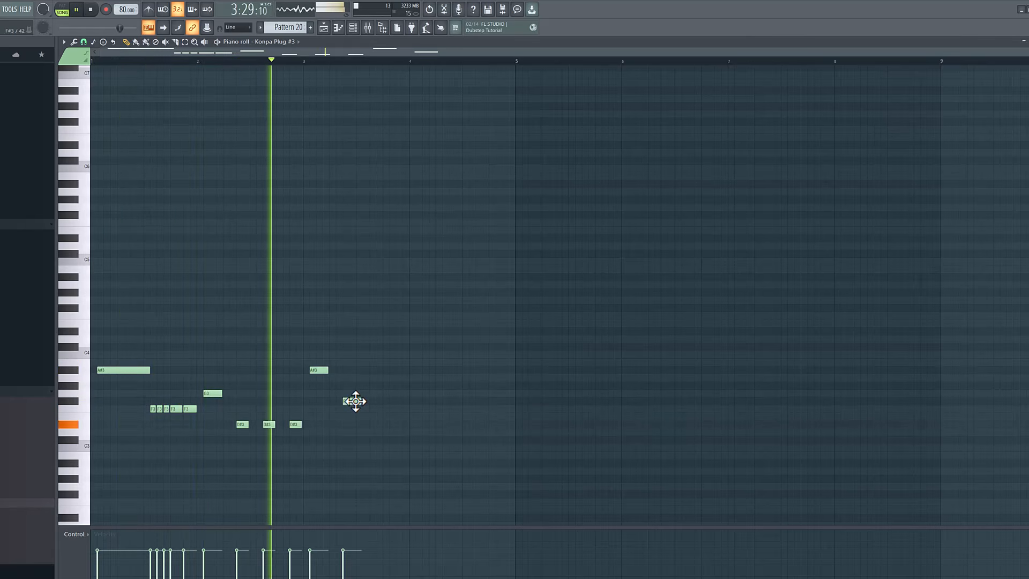
pyautogui.rightClick(355, 401)
pyautogui.press('space')
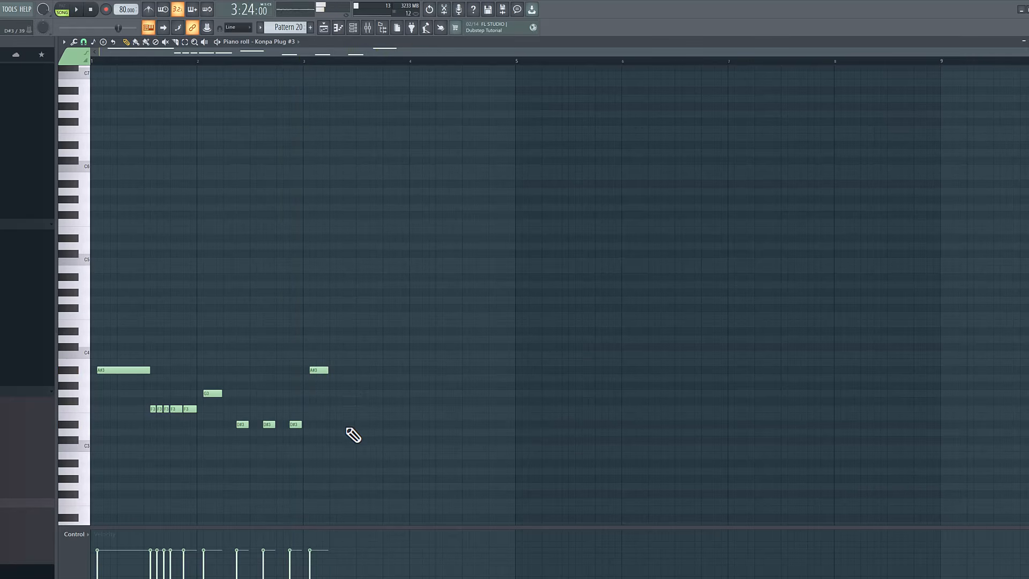
# - Add a two-step D#3 on step 7 of bar 3 and a two-step F#3 on step 9
pyautogui.moveTo(360, 427); pyautogui.dragTo(356, 425)
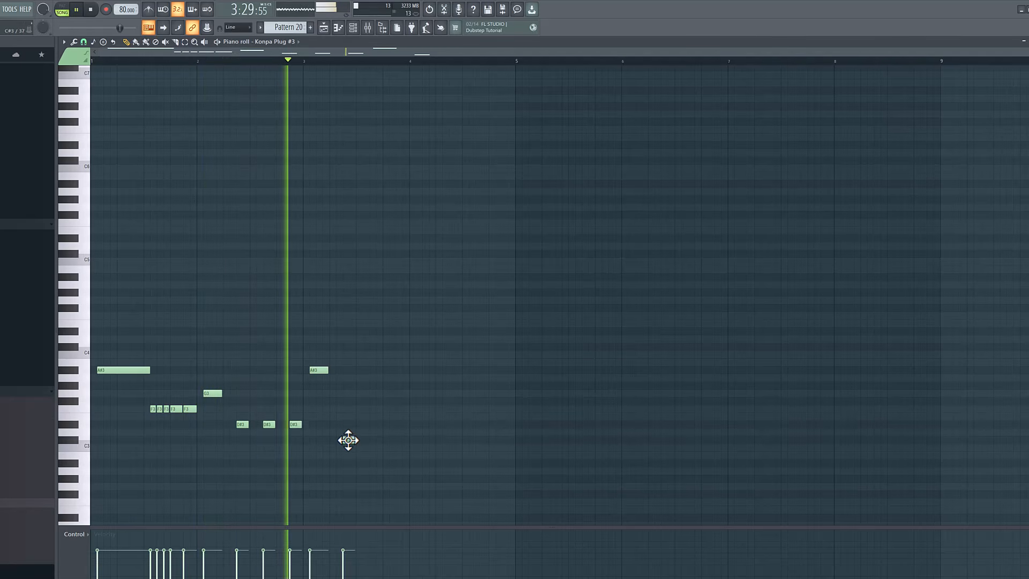
pyautogui.click(348, 424)
pyautogui.click(360, 386)
pyautogui.press('space')
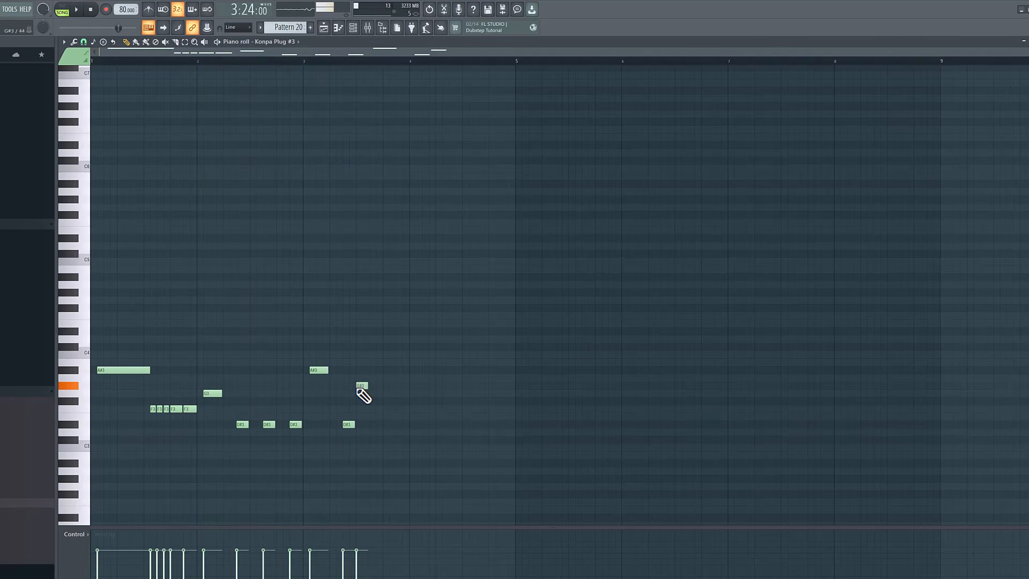
pyautogui.press('space')
pyautogui.moveTo(358, 393); pyautogui.dragTo(371, 402)
# - Add a three-step F#3 on step 11 and a two-step F#3 on step 15 of bar 3, plus a two-step G3 starting bar 4
pyautogui.click(378, 401)
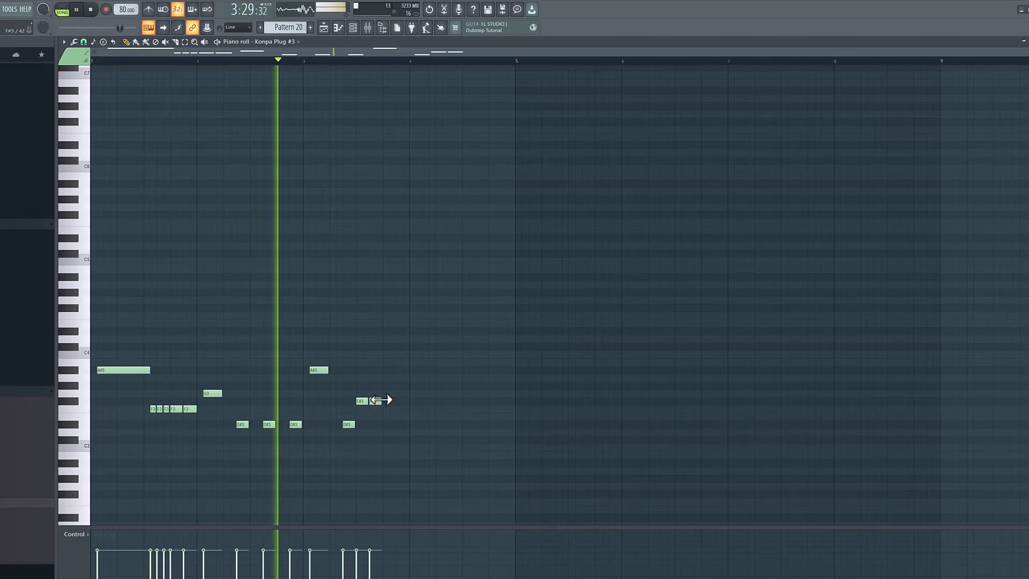
pyautogui.click(400, 402)
pyautogui.moveTo(413, 402); pyautogui.dragTo(408, 402)
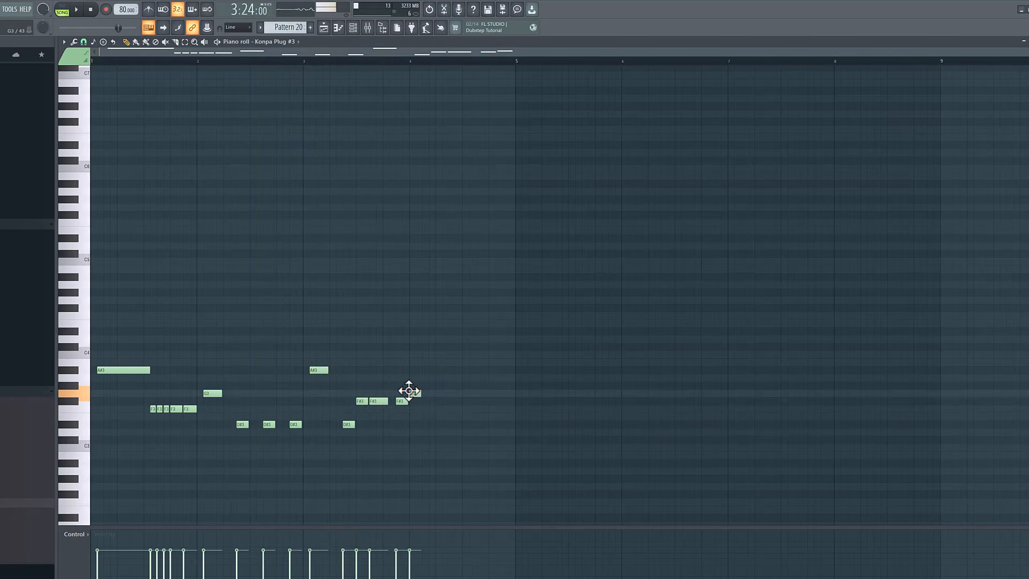
pyautogui.press('space')
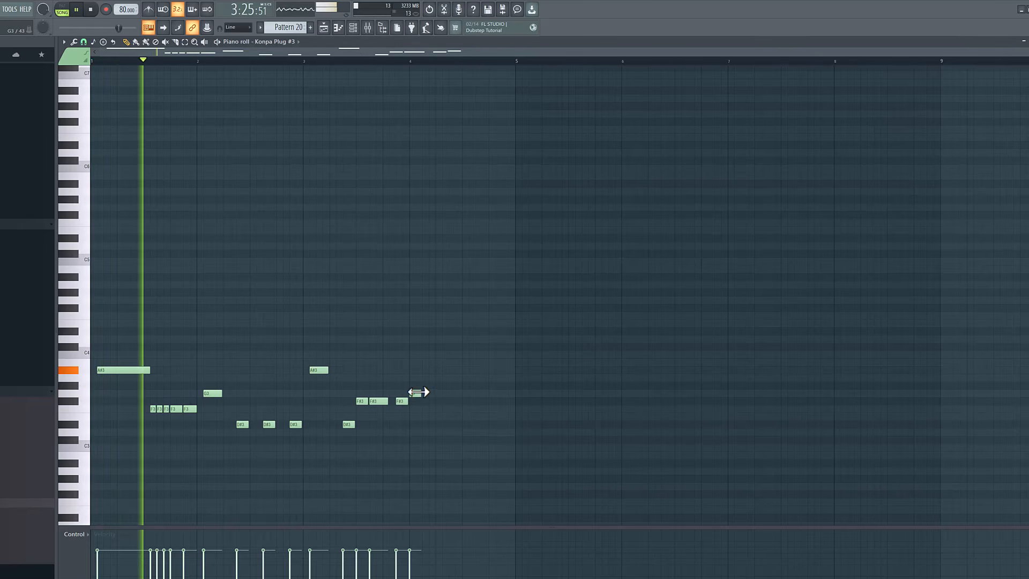
# - Add a two-step G3 on step 4 of bar 4 and a four-step G3 starting on step 8
pyautogui.click(433, 394)
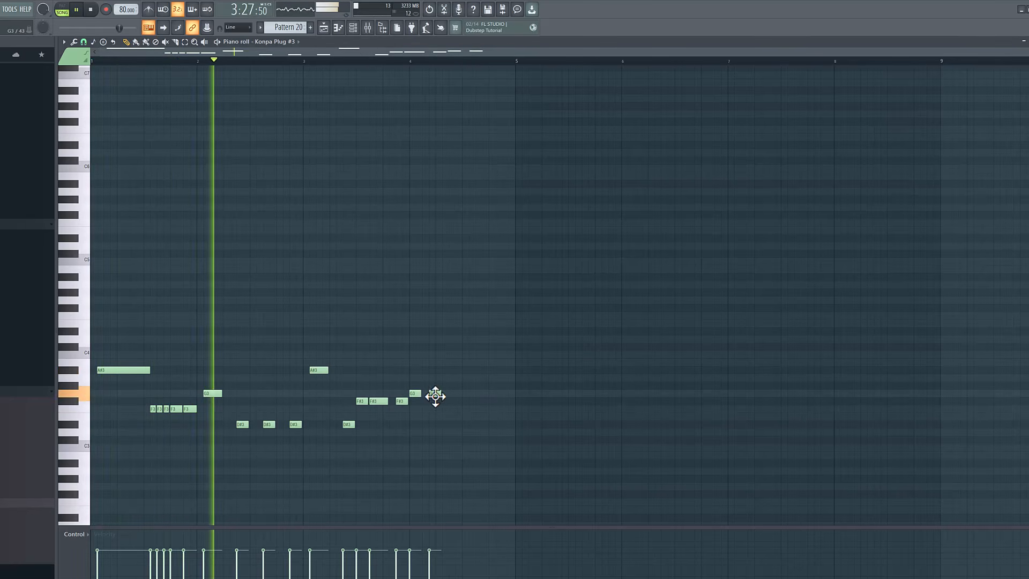
pyautogui.click(451, 393)
pyautogui.moveTo(459, 393); pyautogui.dragTo(477, 393)
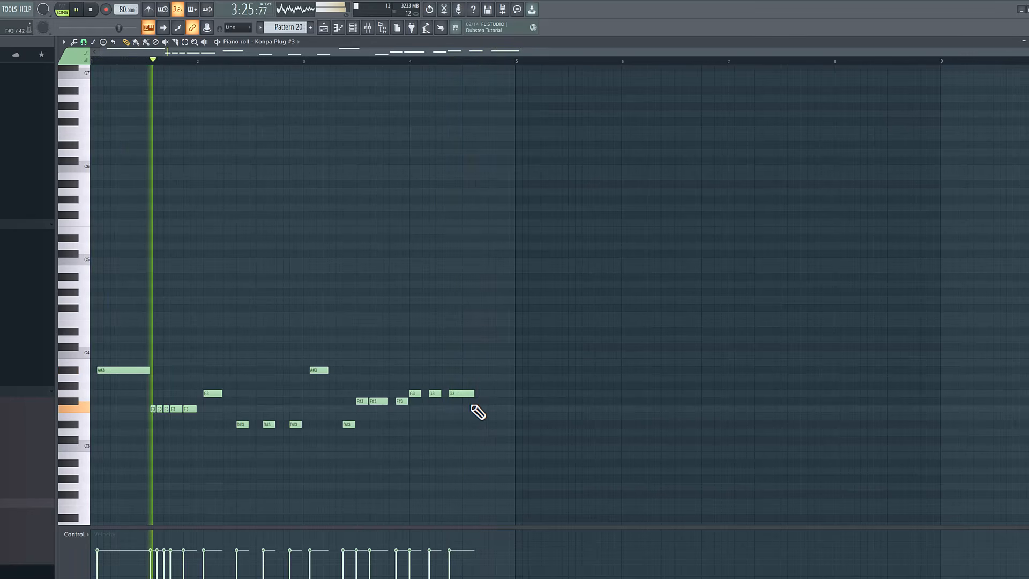
pyautogui.moveTo(460, 394); pyautogui.dragTo(467, 393)
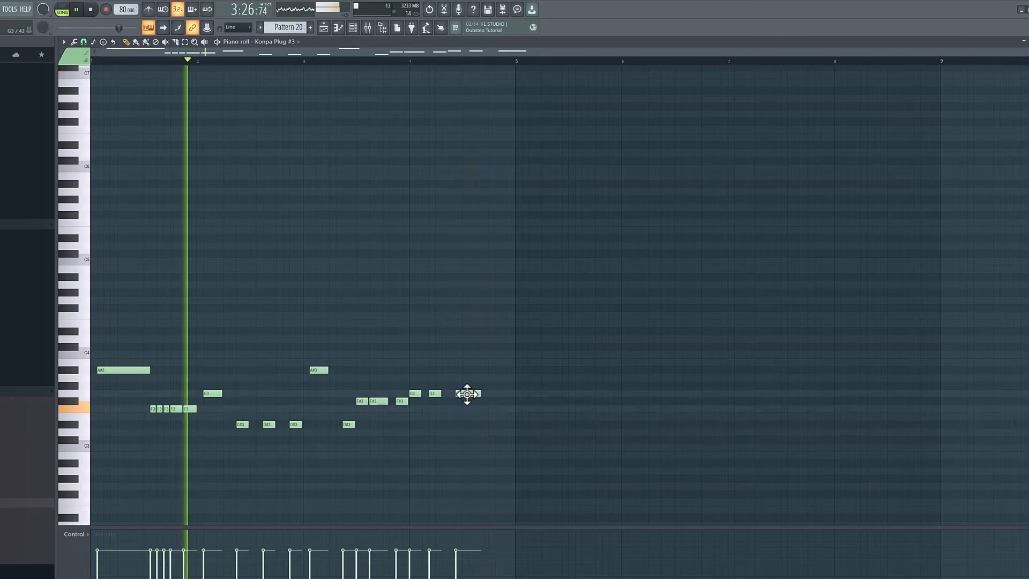
# - Add a two-step D#3 on step 11 of bar 4, and move the last G3 to step 7 with a three-step length
pyautogui.click(485, 424)
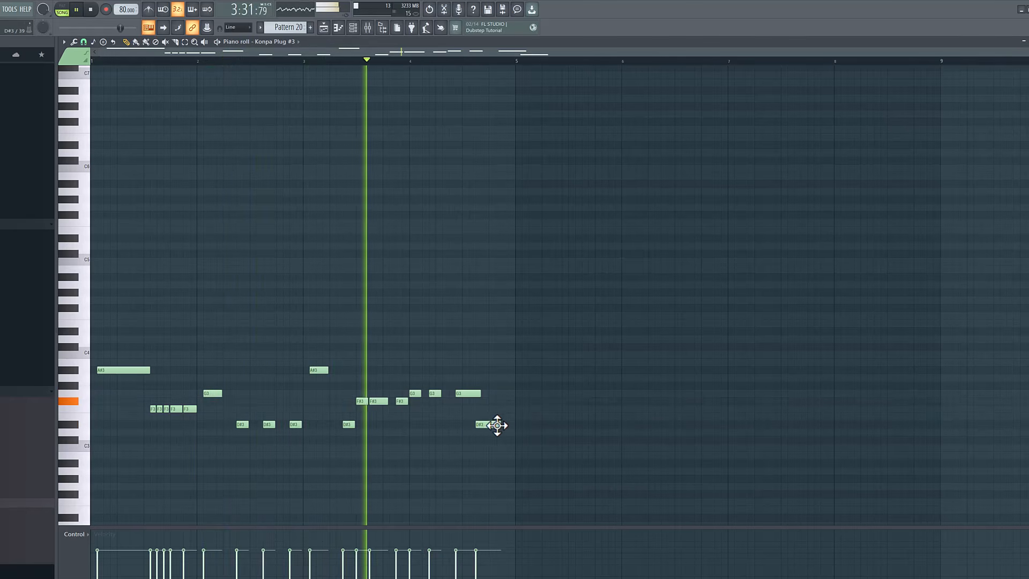
pyautogui.moveTo(498, 424); pyautogui.dragTo(485, 423)
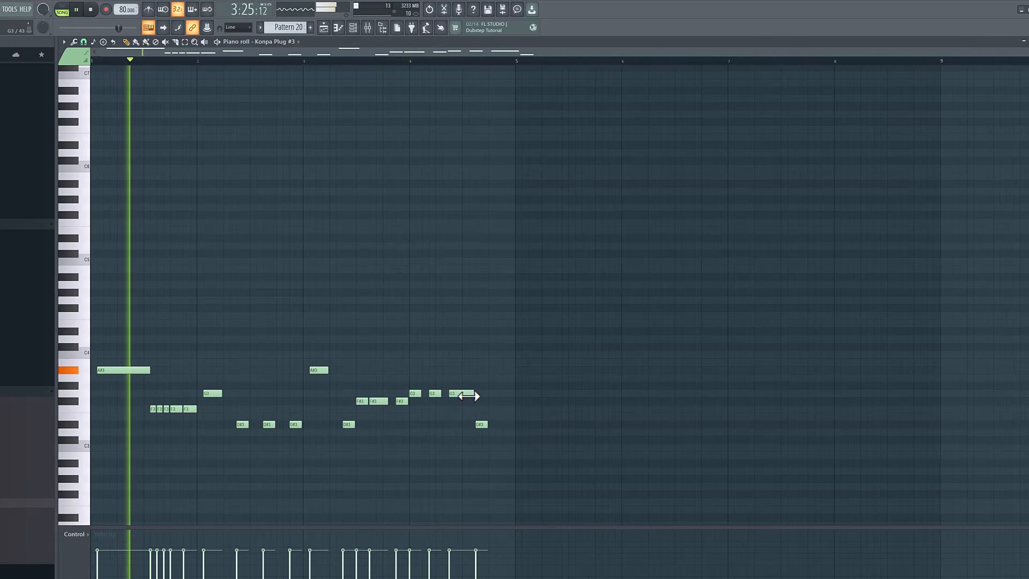
pyautogui.click(418, 61)
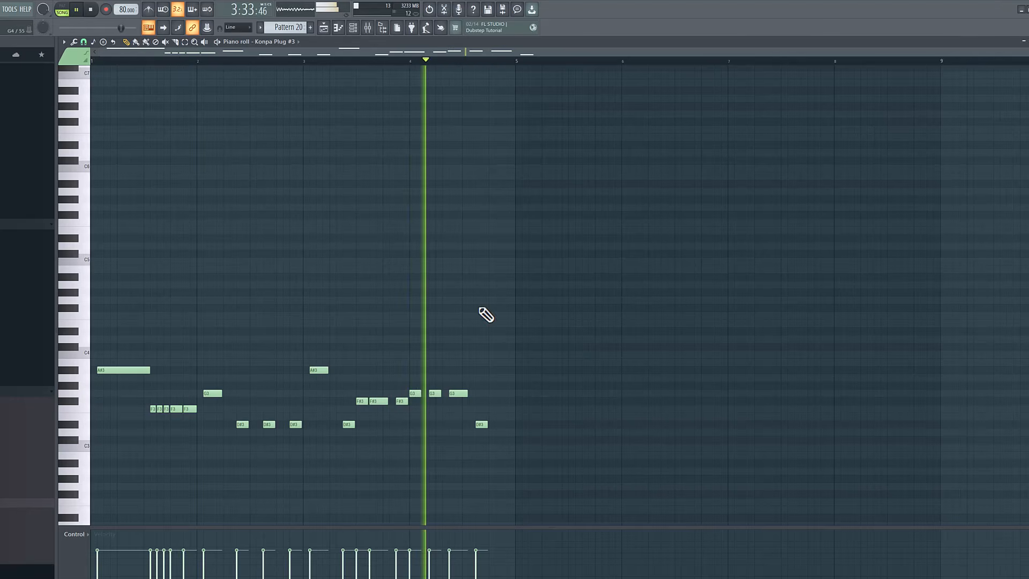
# - Shorten the last G3 of bar 4 to two steps and replace the D#3 with two-step D#3 notes on steps 9 and 12
pyautogui.rightClick(481, 424)
pyautogui.click(473, 425)
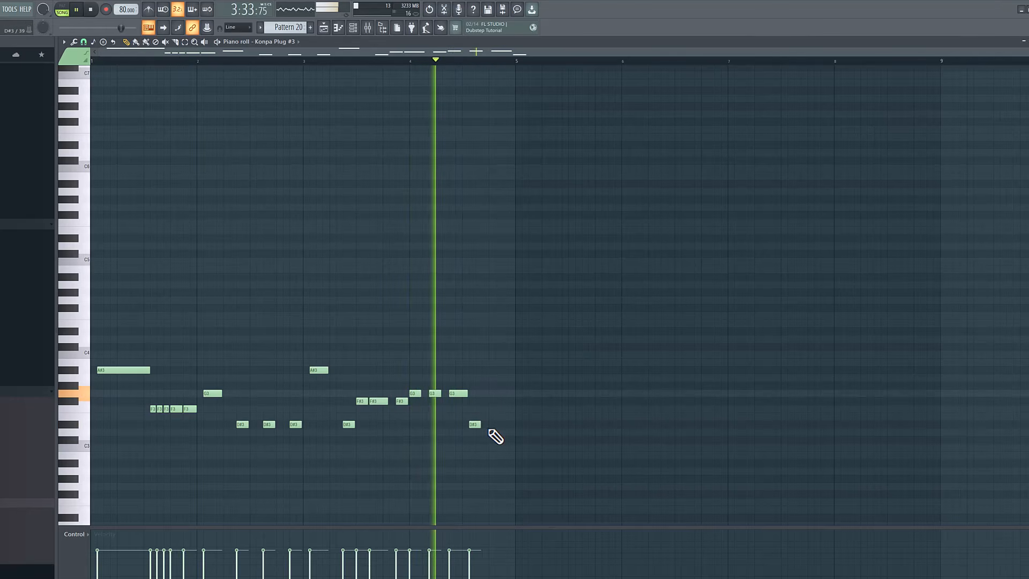
pyautogui.moveTo(474, 425); pyautogui.dragTo(461, 394)
pyautogui.press('space')
pyautogui.press('space')
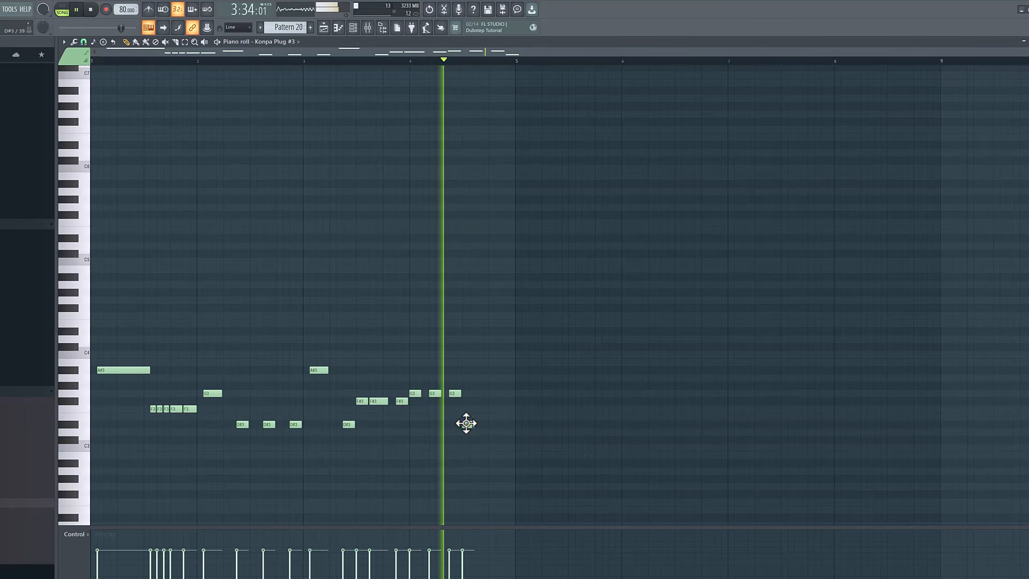
pyautogui.click(493, 424)
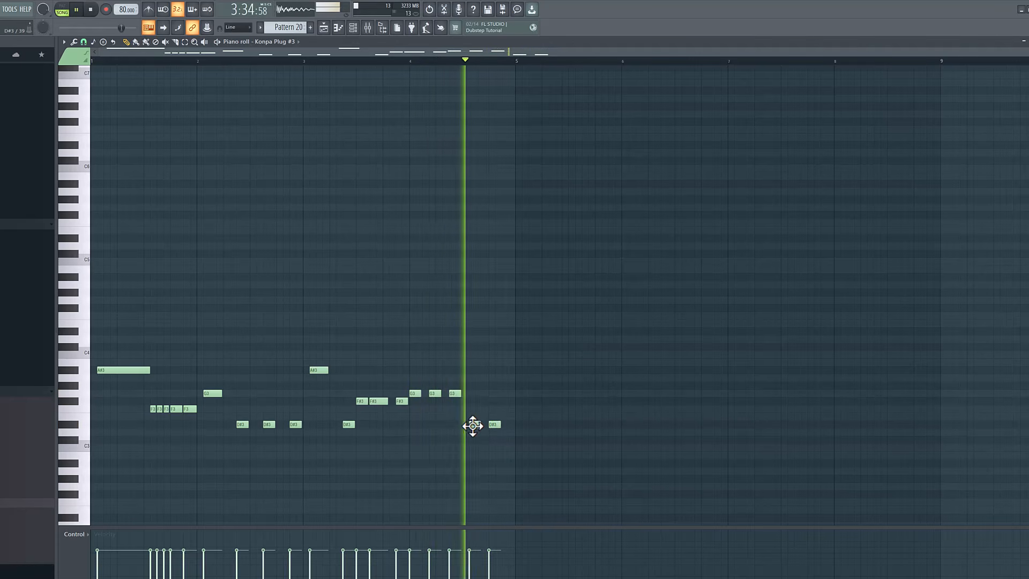
pyautogui.moveTo(474, 427); pyautogui.dragTo(483, 424)
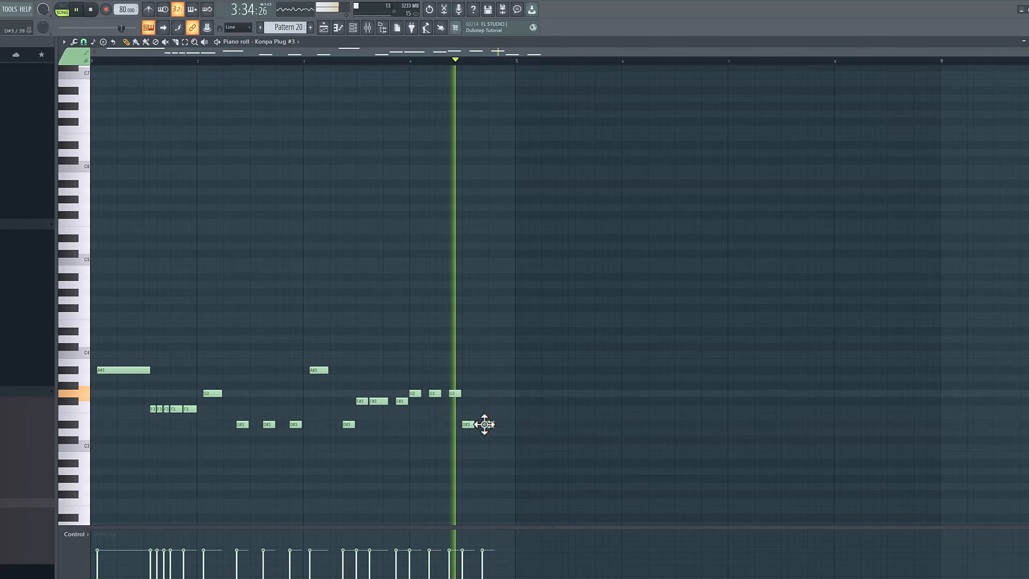
# - Add a two-step D#3 on step 15 of bar 4 to finish the Konpa Plug #3 melody
pyautogui.click(505, 425)
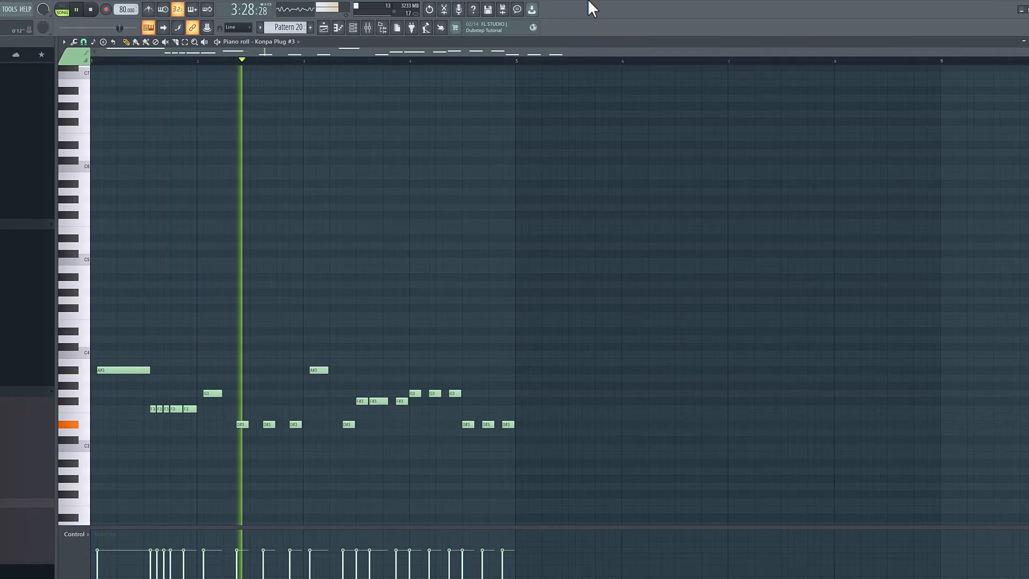
pyautogui.click(328, 30)
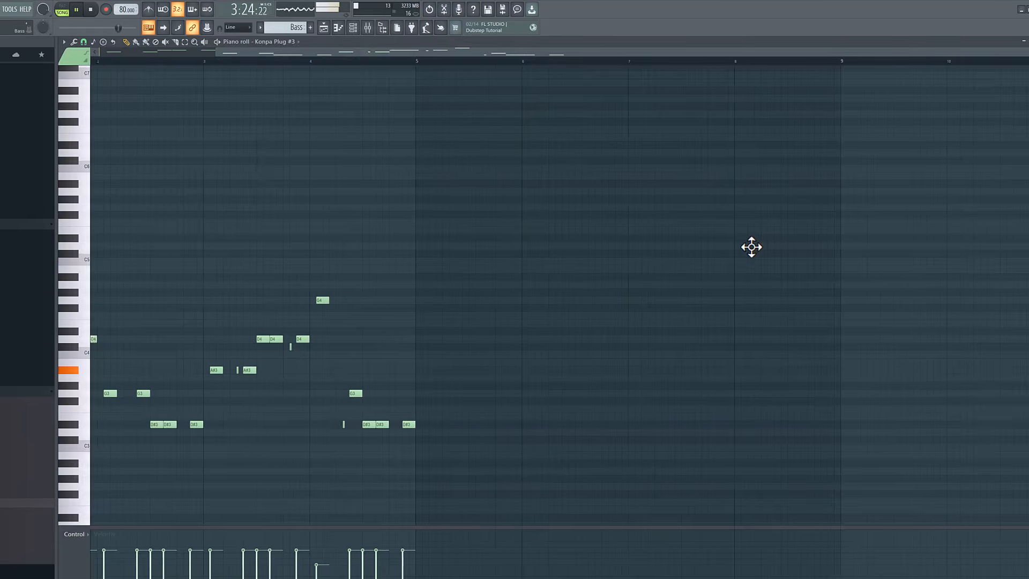
# - Clone the Bass pattern
pyautogui.press('F5')
pyautogui.press('F6')
pyautogui.click(300, 26)
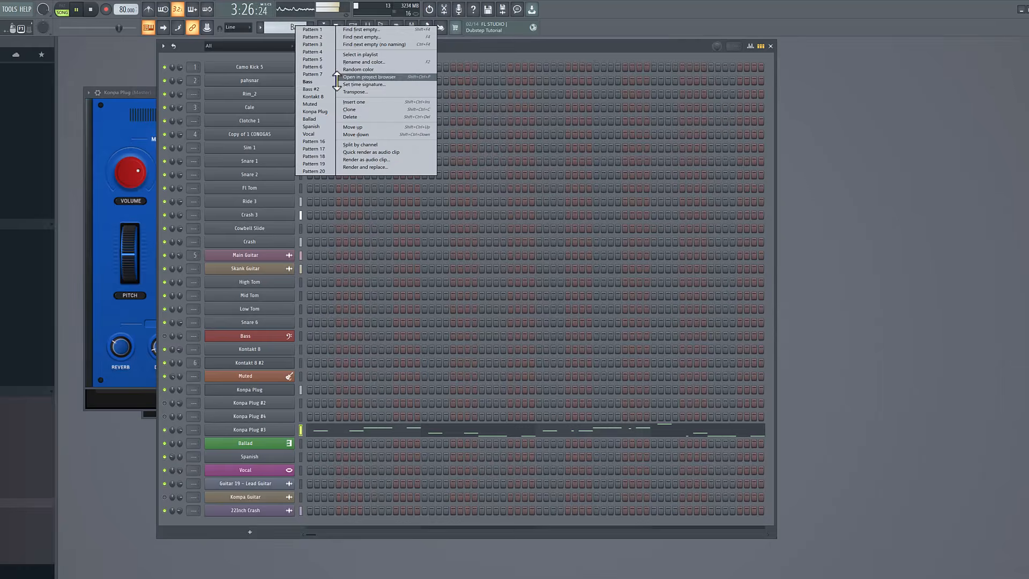
pyautogui.click(353, 108)
# - Replace the Bass #2 clip at bar 73 with Bass #3 on Track 15 and loop playback from bar 73 to 77
pyautogui.click(325, 28)
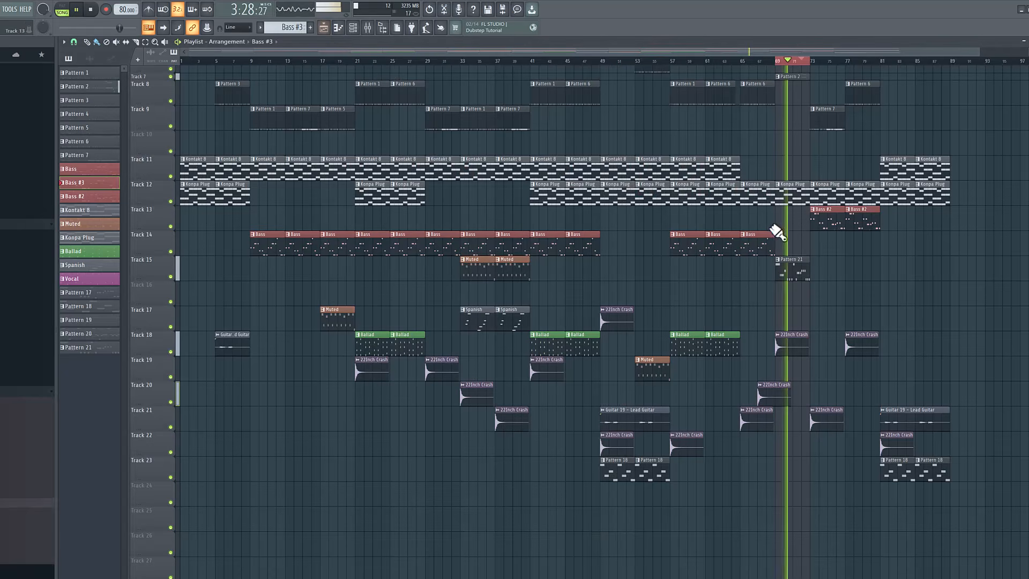
pyautogui.moveTo(815, 65); pyautogui.dragTo(832, 67)
pyautogui.click(809, 59)
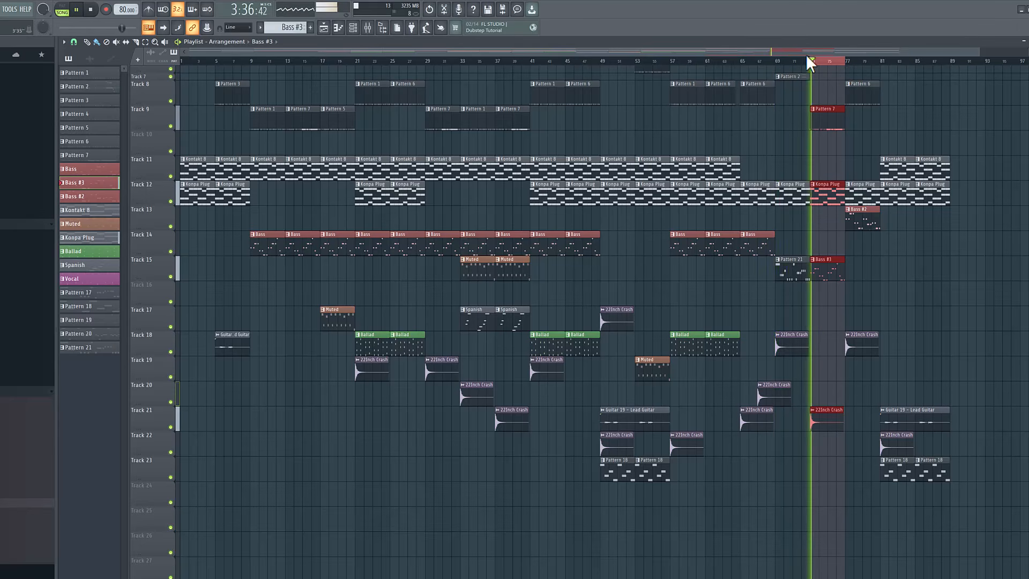
# - In the Bass #3 piano roll, move bar 3's D4 note group down to F#3 and bar 4's G4 down to G3
pyautogui.doubleClick(820, 271)
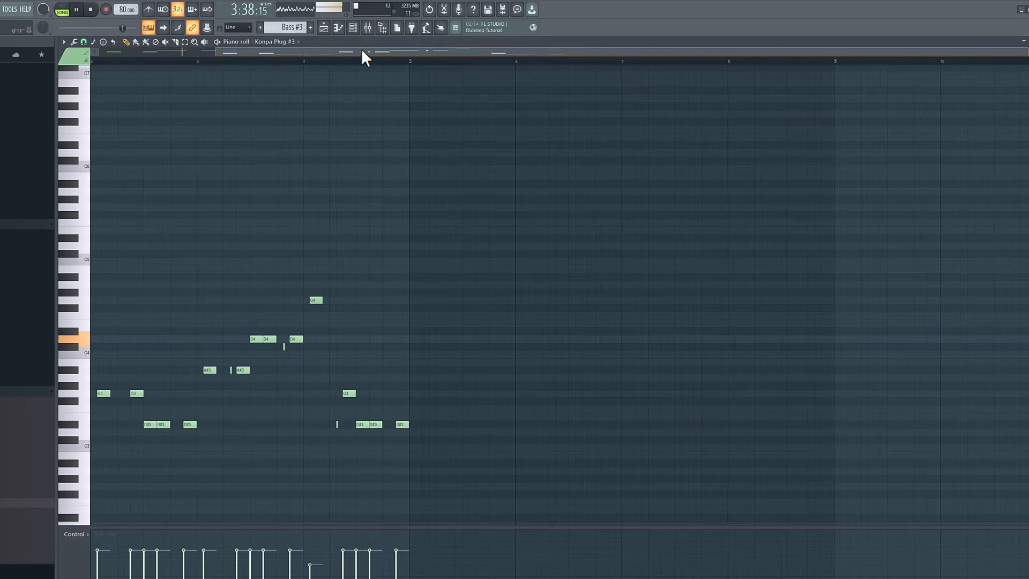
pyautogui.moveTo(362, 51); pyautogui.dragTo(129, 62)
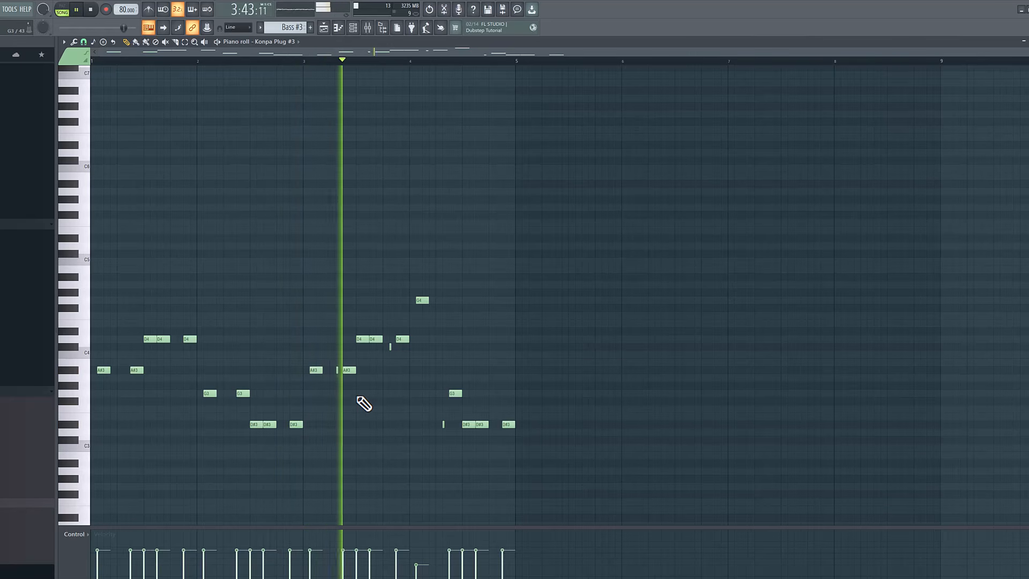
pyautogui.moveTo(402, 381); pyautogui.dragTo(365, 404)
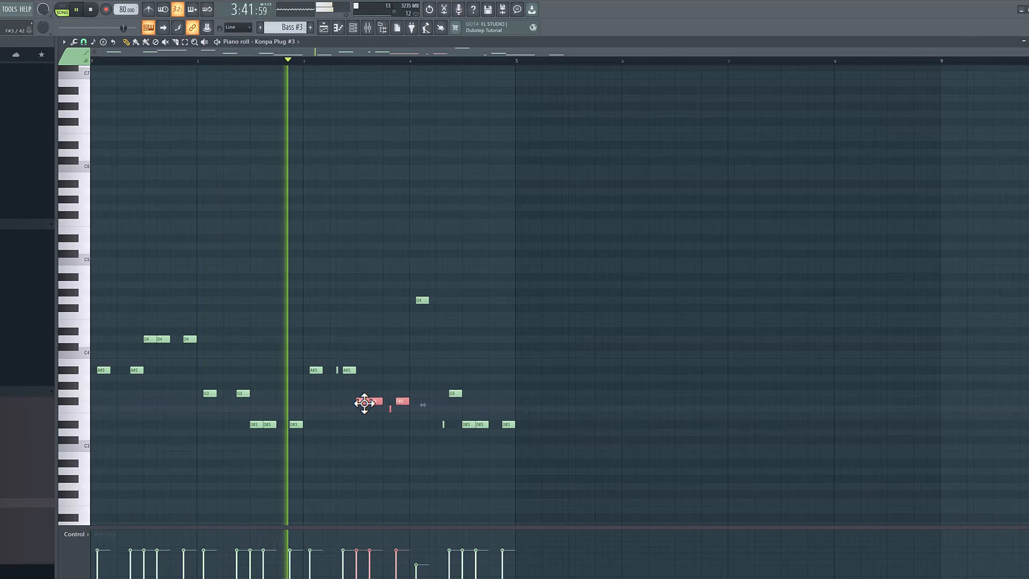
pyautogui.keyDown('ctrl'); pyautogui.click(420, 360); pyautogui.keyUp('ctrl')
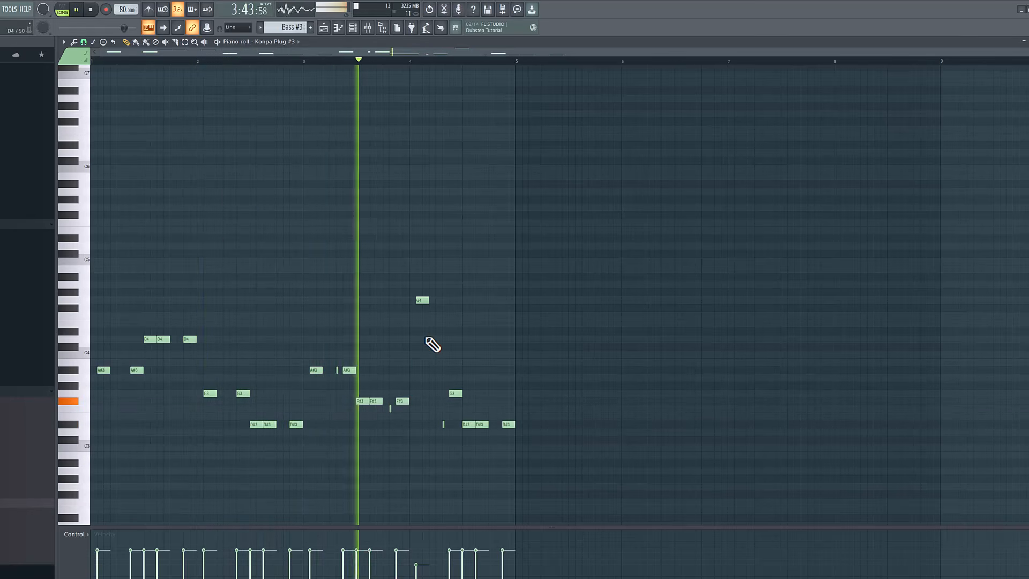
pyautogui.moveTo(423, 300); pyautogui.dragTo(423, 395)
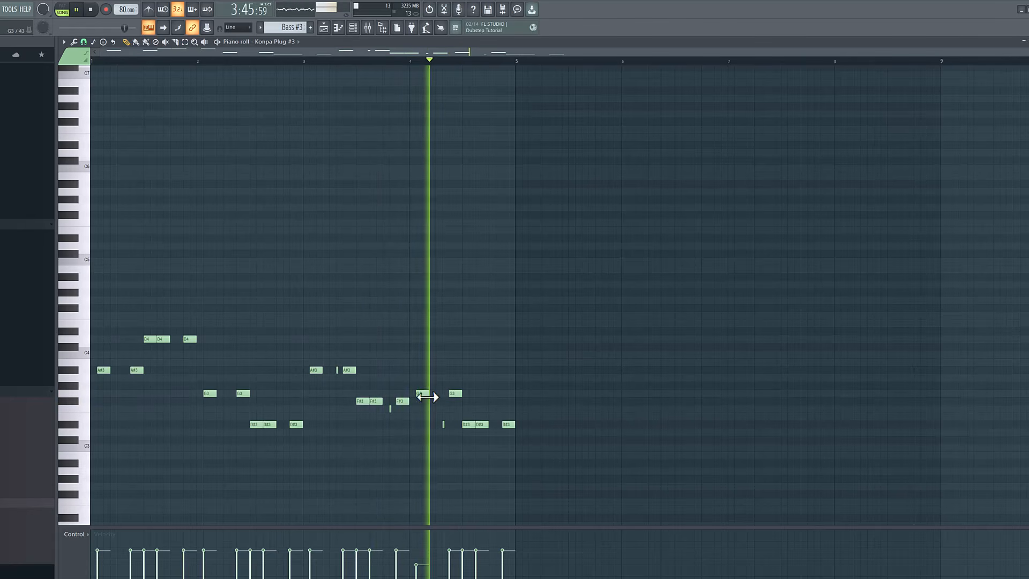
pyautogui.click(337, 28)
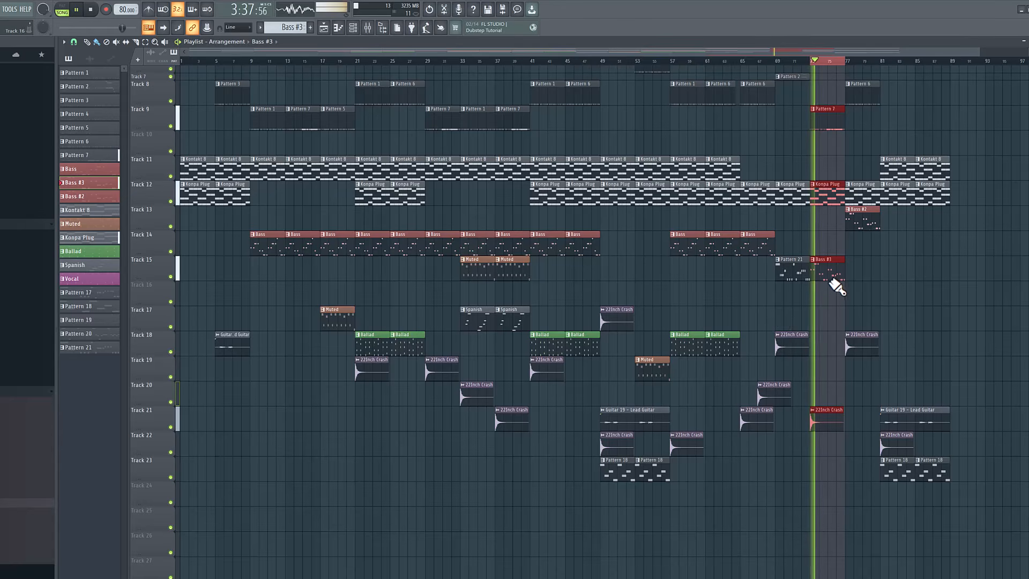
# - Set the playlist's loop range to bars 65 through 81
pyautogui.scroll(2, 836, 288)
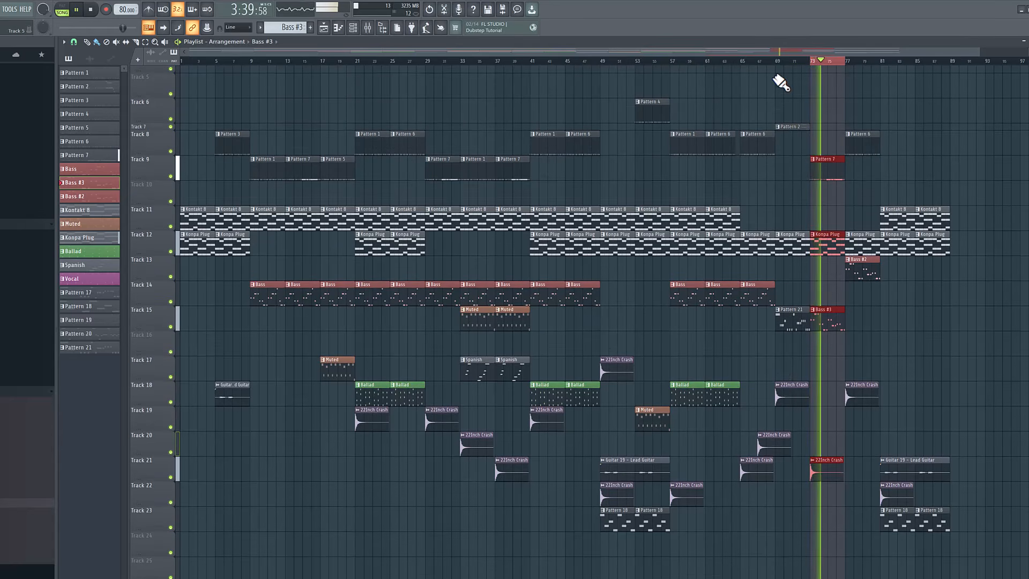
pyautogui.moveTo(745, 63); pyautogui.dragTo(884, 75)
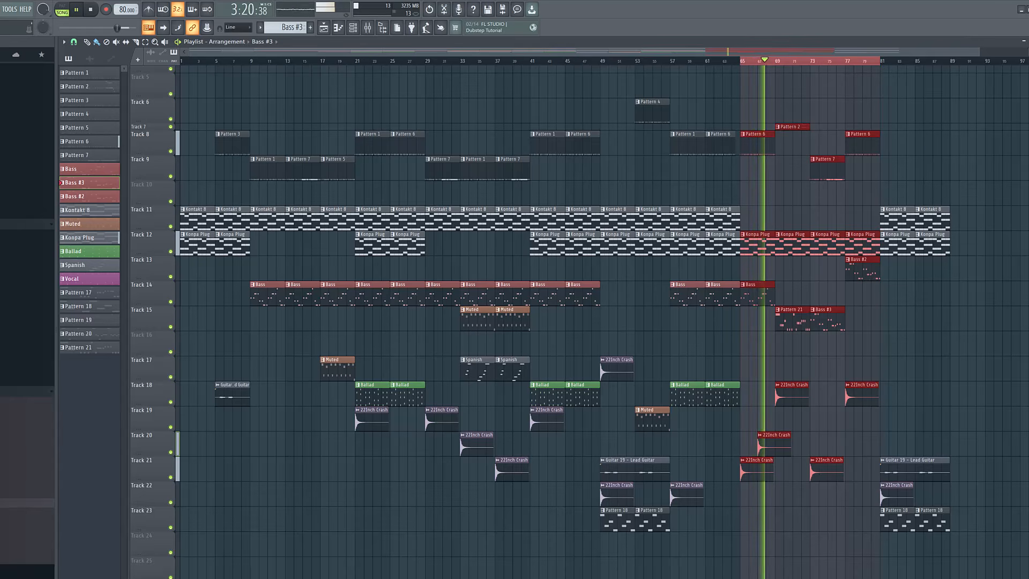
# - Create a new empty pattern, place it on Track 23 at bar 65, and play from that bar
pyautogui.press('F7')
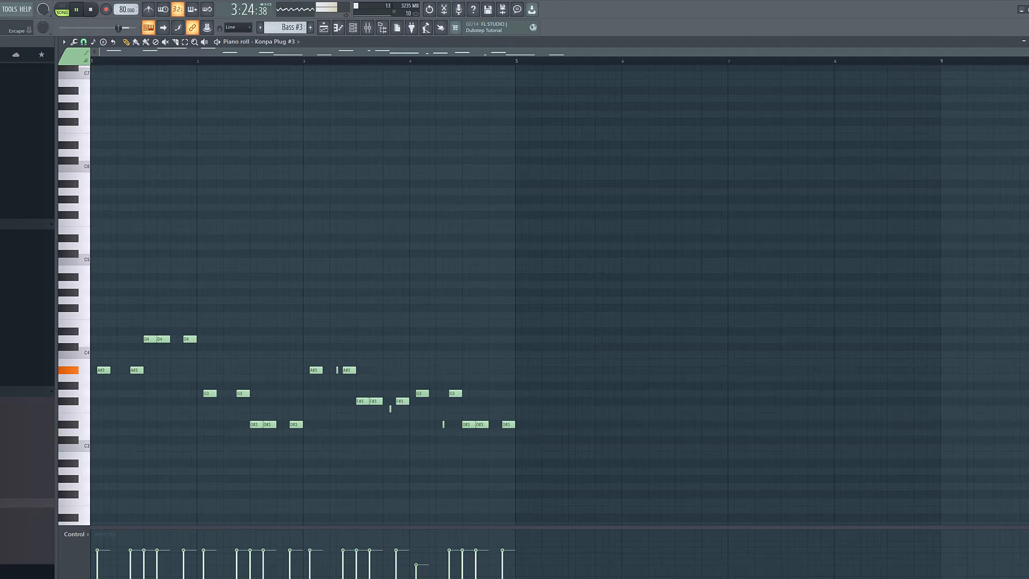
pyautogui.click(356, 29)
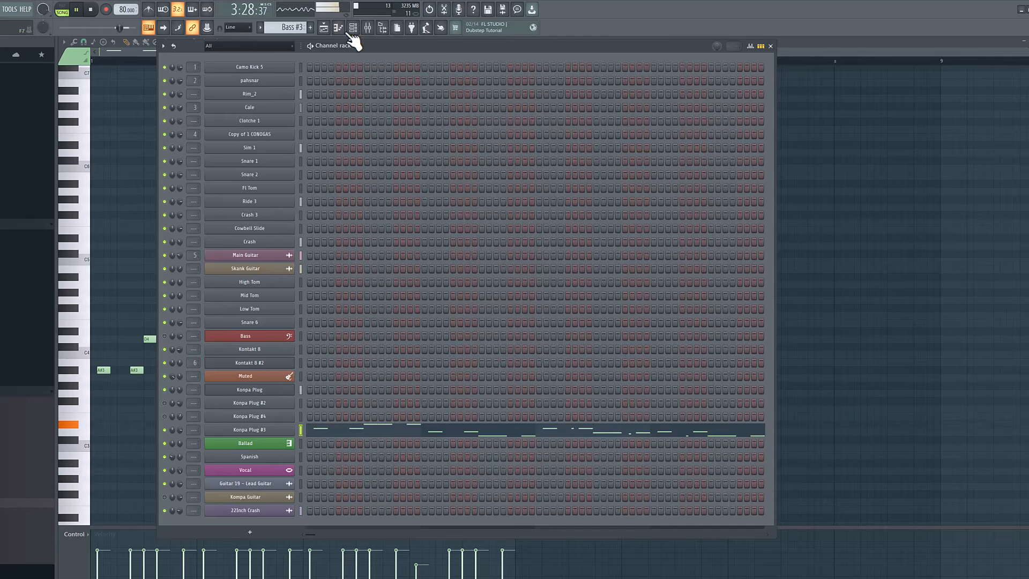
pyautogui.click(323, 28)
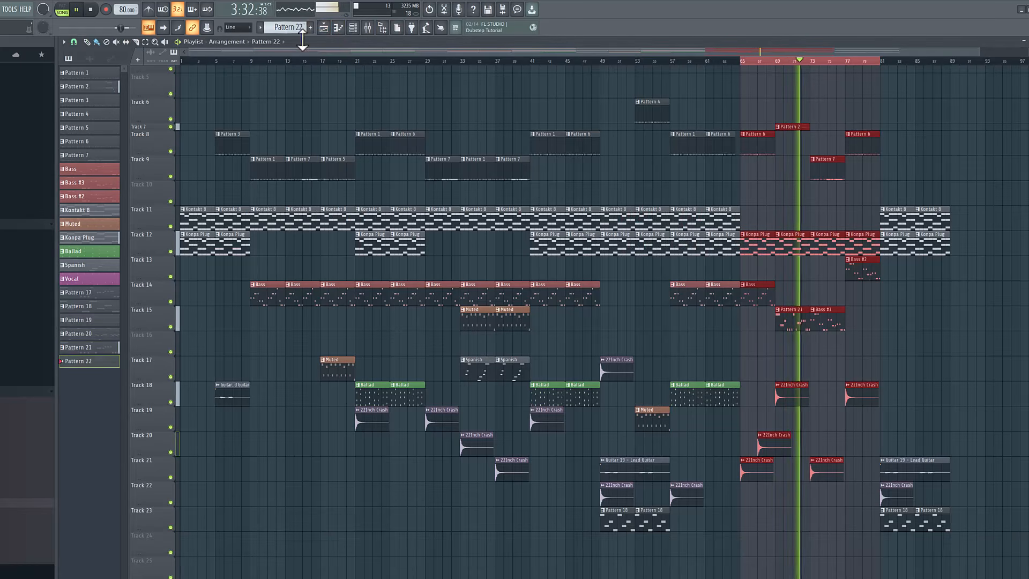
pyautogui.click(745, 518)
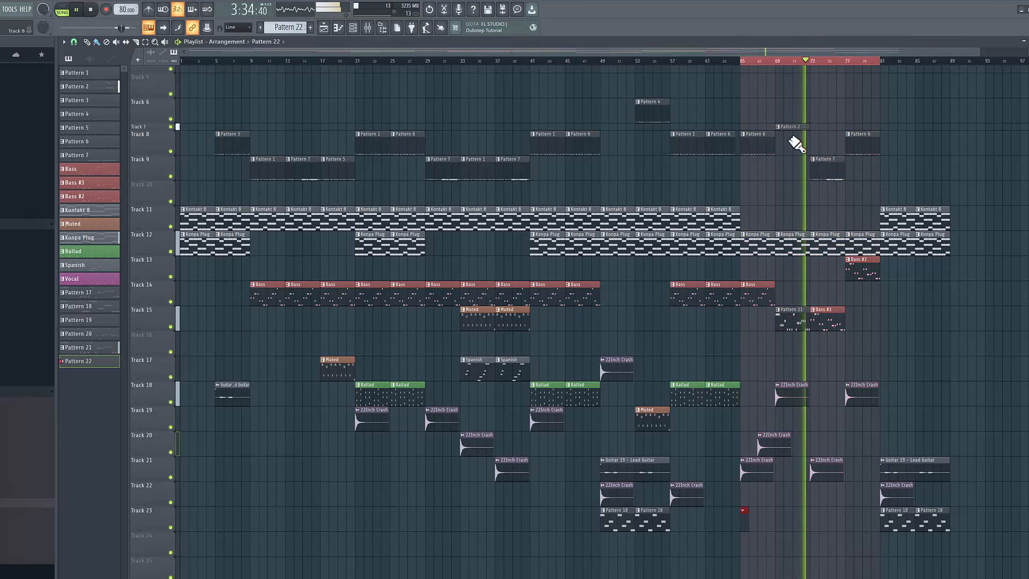
pyautogui.click(744, 61)
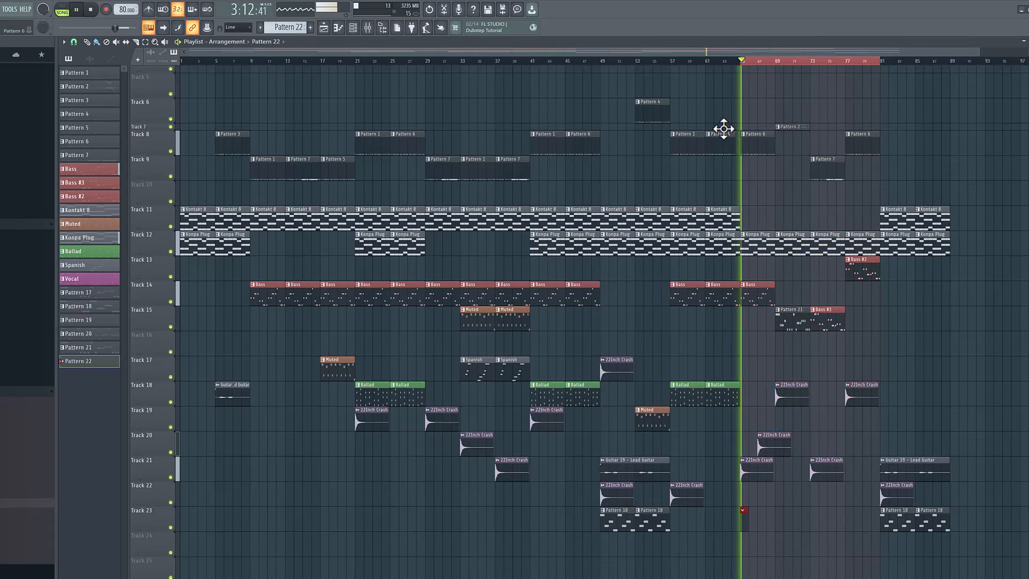
# - Mute Track 14 and Track 8 in the playlist and restart playback from bar 65
pyautogui.click(171, 302)
pyautogui.press('space')
pyautogui.press('space')
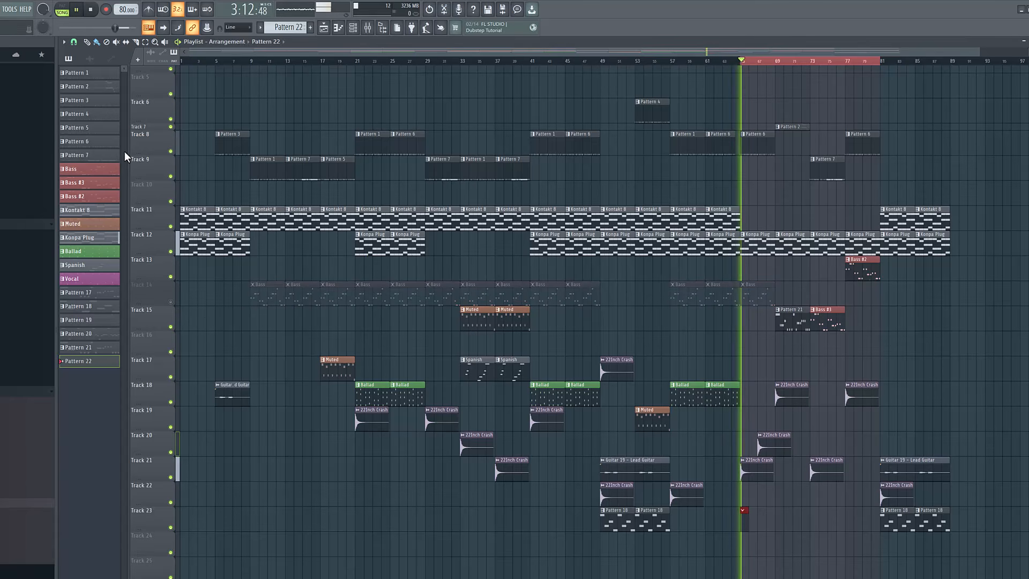
pyautogui.click(172, 152)
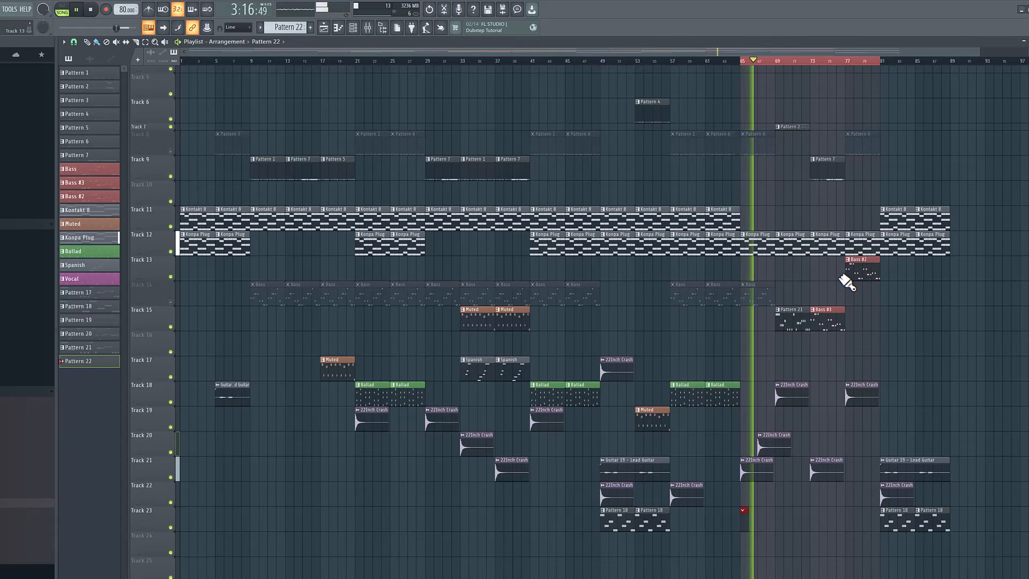
# - In the Kontakt 8 #2 piano roll, add a two-step D5 on step 2 and a two-step A#5 on step 4, and play them
pyautogui.press('F5')
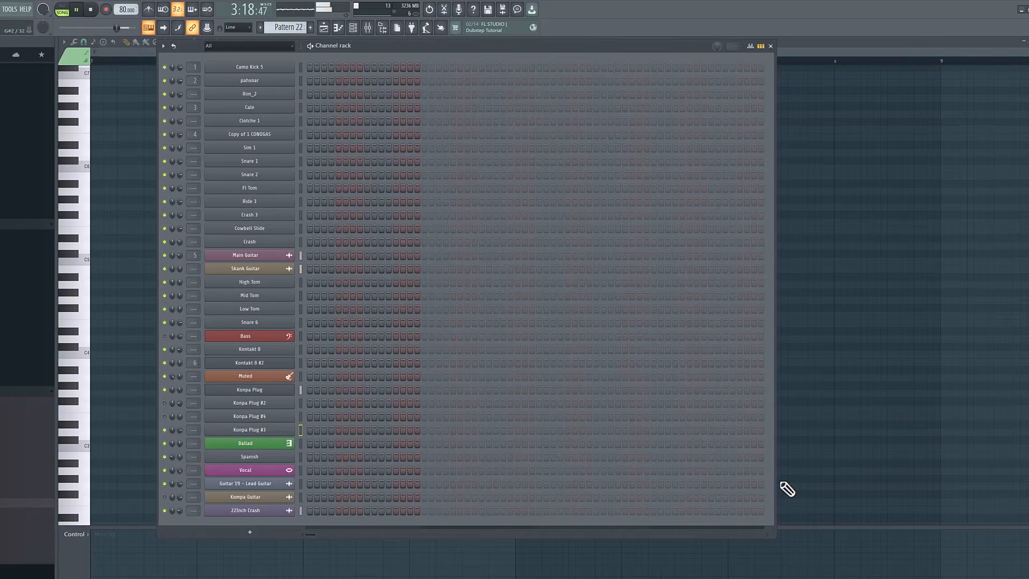
pyautogui.click(282, 364)
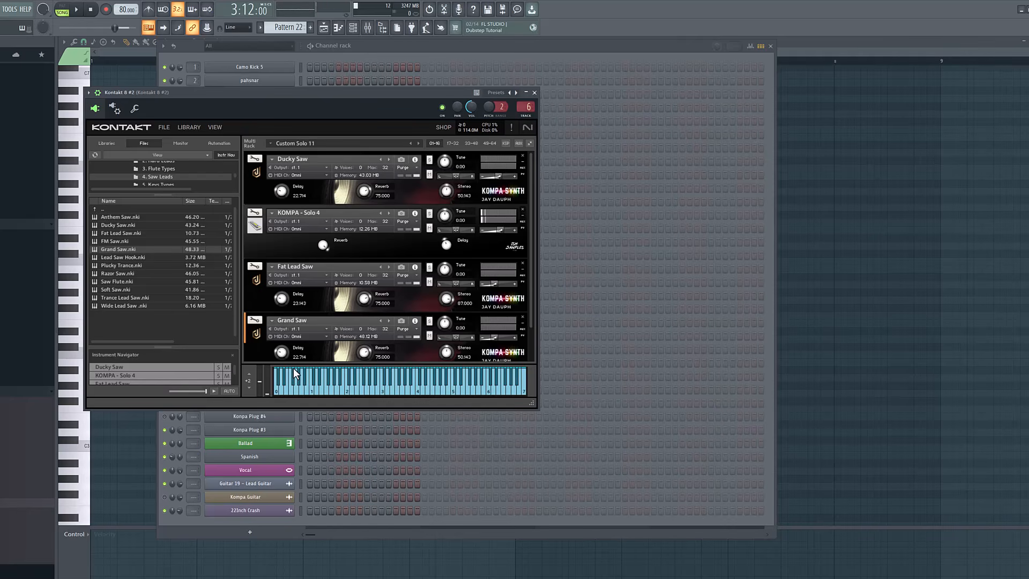
pyautogui.click(81, 243)
pyautogui.click(93, 243)
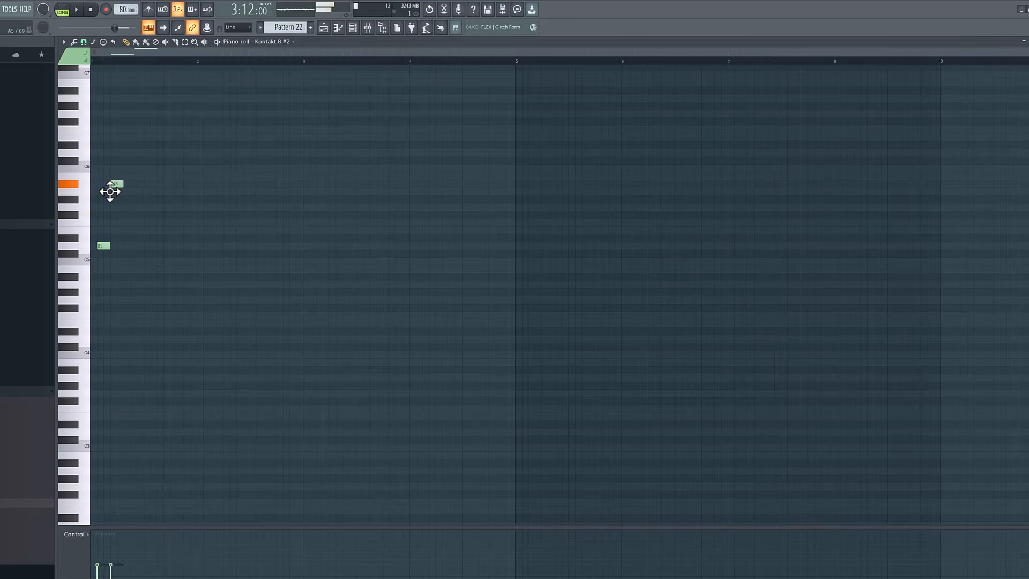
pyautogui.press('space')
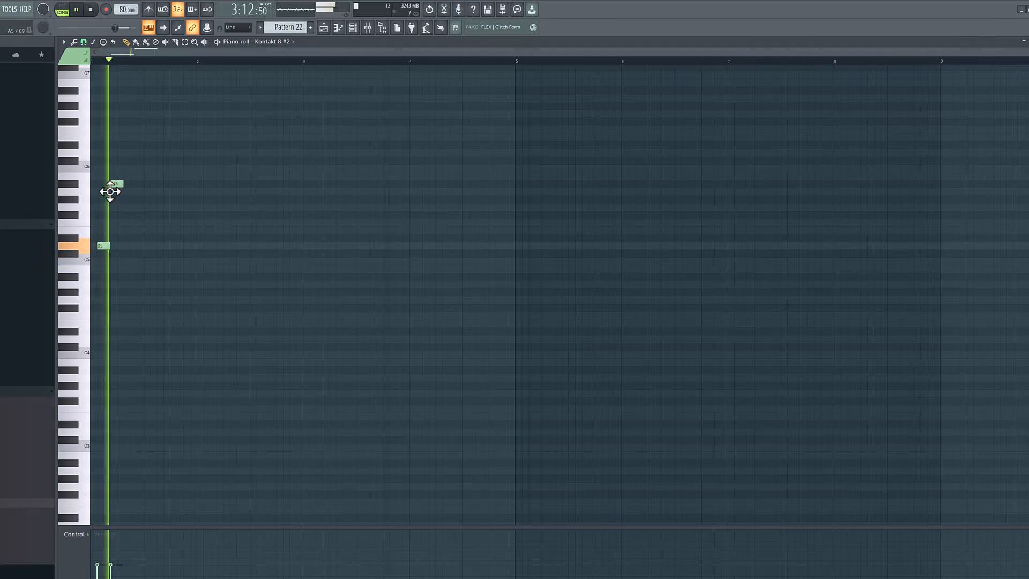
pyautogui.press('space')
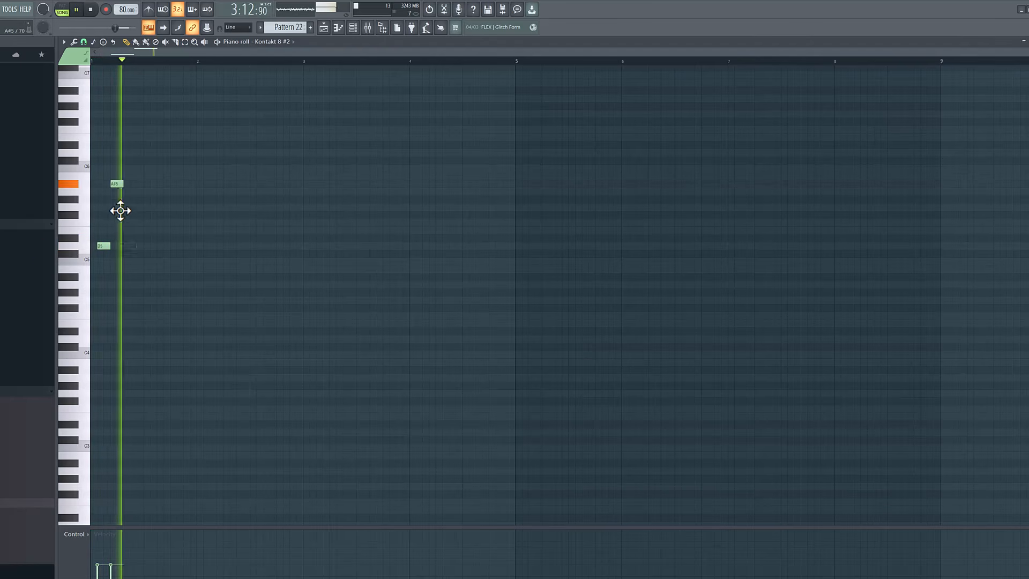
# - Add one-step notes D5, C5 and D5 on steps 6, 7 and 8 of bar 1
pyautogui.click(129, 246)
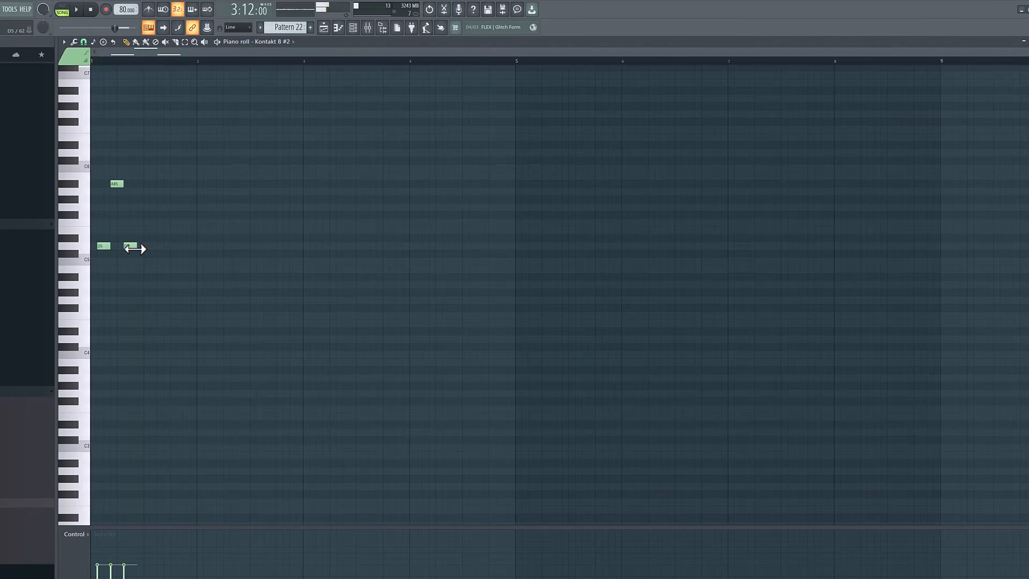
pyautogui.click(133, 261)
pyautogui.click(140, 246)
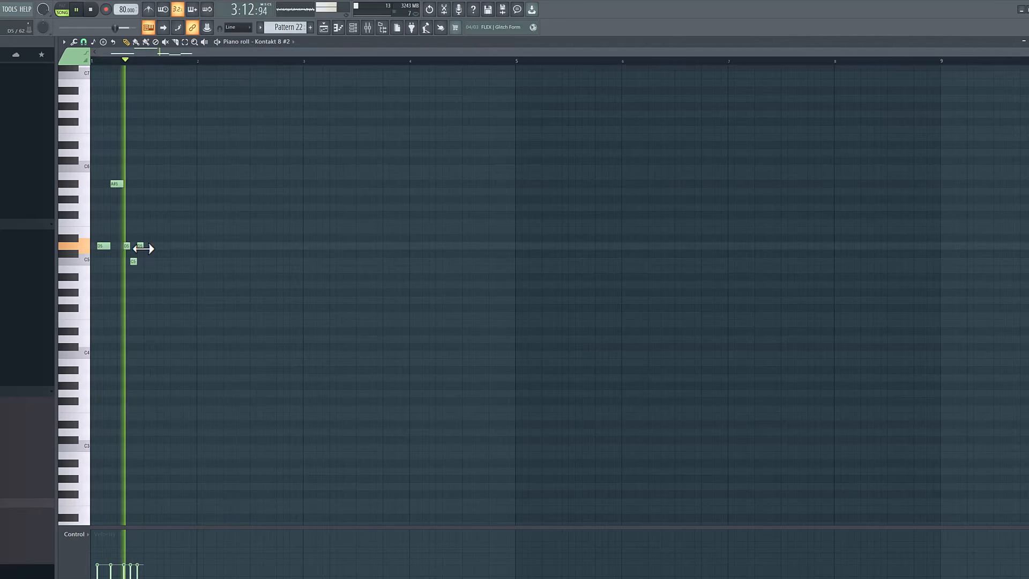
# - Duplicate the five-note motif to start on step 10 of bar 1, lower the copy's A#5 to A5, and play it back
pyautogui.hotkey('ctrl', 'a')
pyautogui.moveTo(104, 245); pyautogui.dragTo(158, 251)
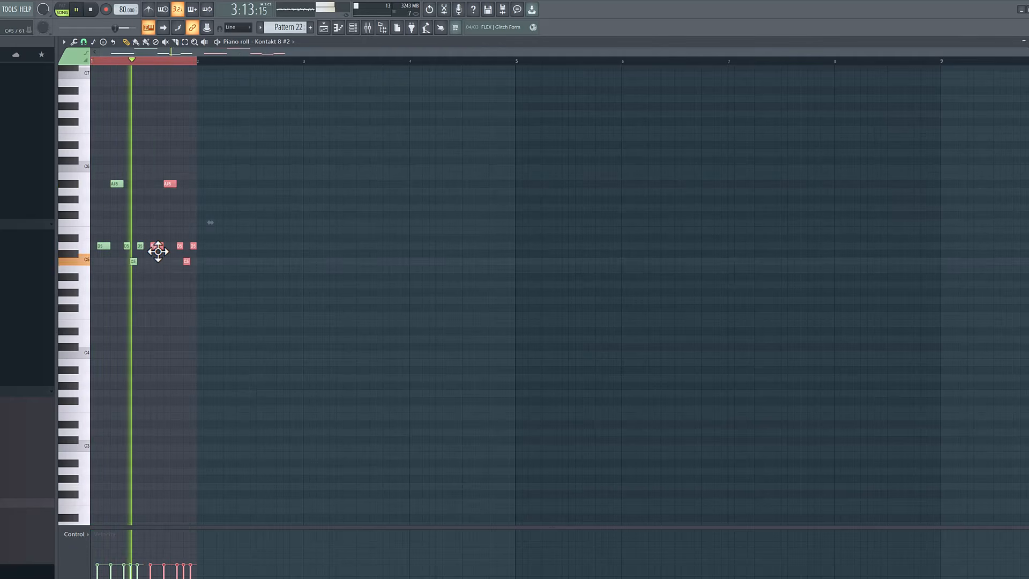
pyautogui.click(167, 184)
pyautogui.moveTo(168, 184); pyautogui.dragTo(169, 201)
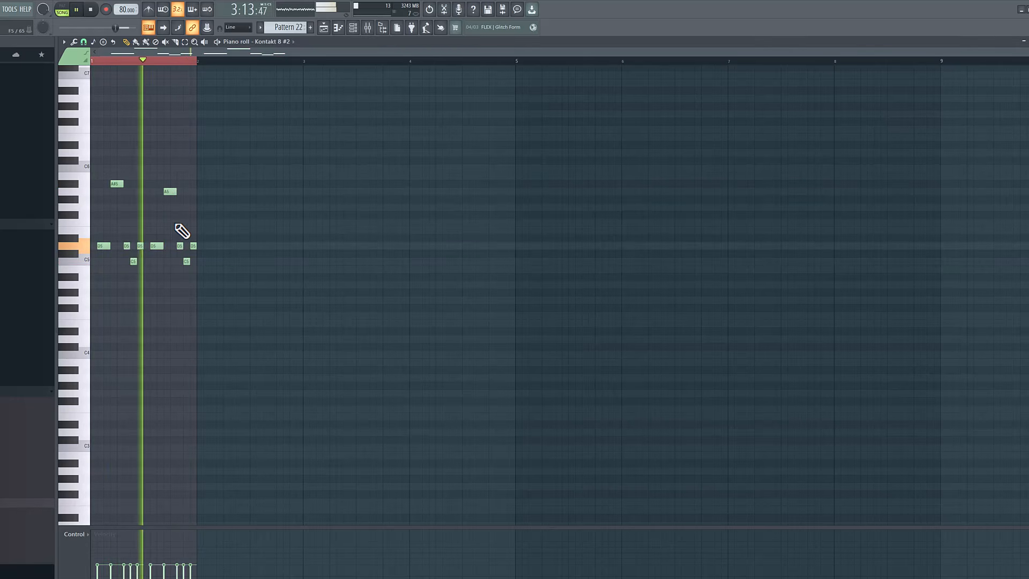
pyautogui.press('space')
pyautogui.press('space')
# - Duplicate the bar 1 phrase into bar 2 and replace the copy's A5 with A#5
pyautogui.hotkey('ctrl', 'a')
pyautogui.moveTo(99, 246); pyautogui.dragTo(205, 251)
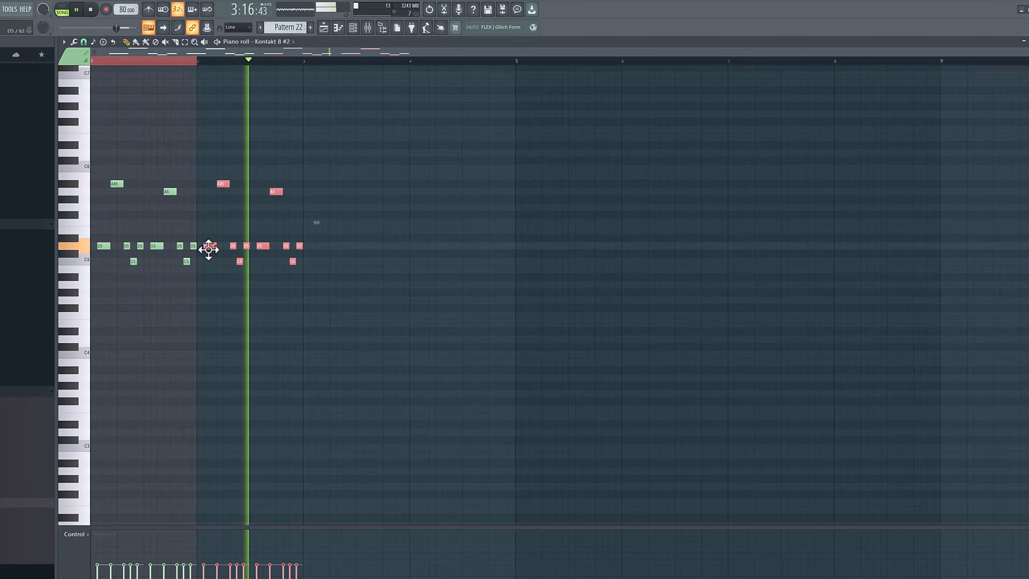
pyautogui.rightClick(276, 191)
pyautogui.press('space')
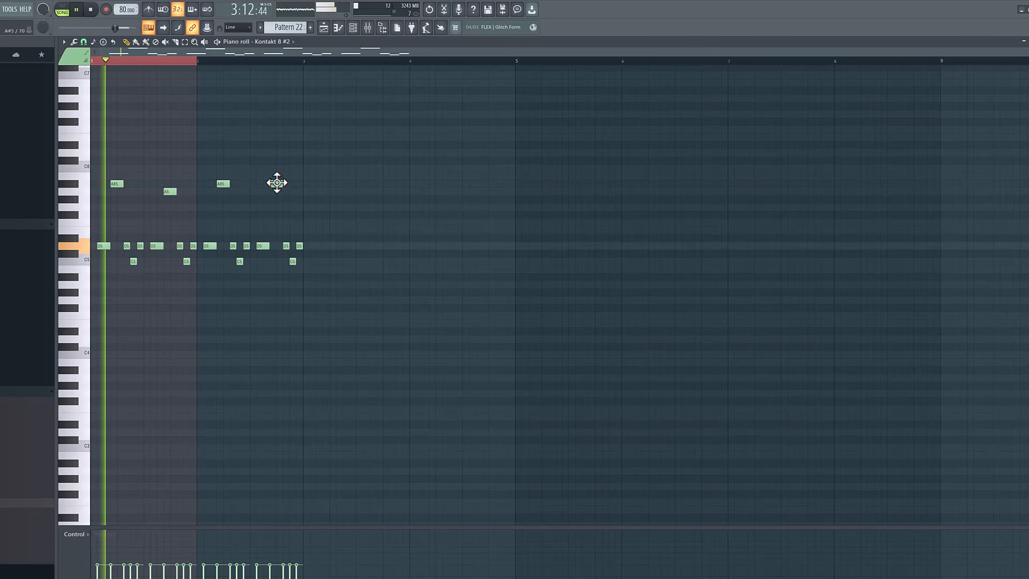
pyautogui.click(275, 183)
# - Duplicate the two-bar phrase into bars 3 and 4 and restart playback
pyautogui.hotkey('ctrl', 'a')
pyautogui.hotkey('ctrl', 'b')
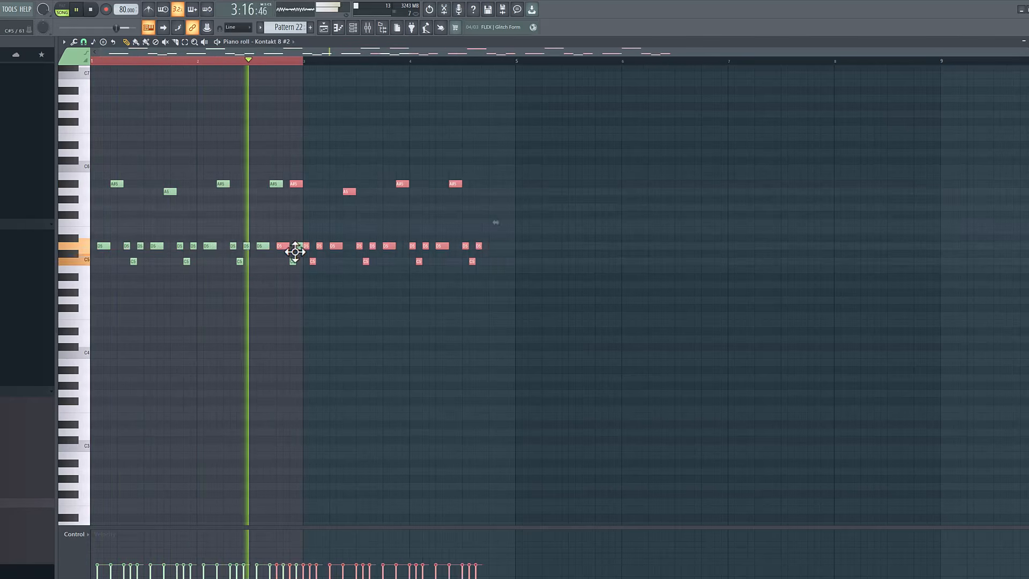
pyautogui.press('space')
pyautogui.hotkey('ctrl', 'd')
pyautogui.press('space')
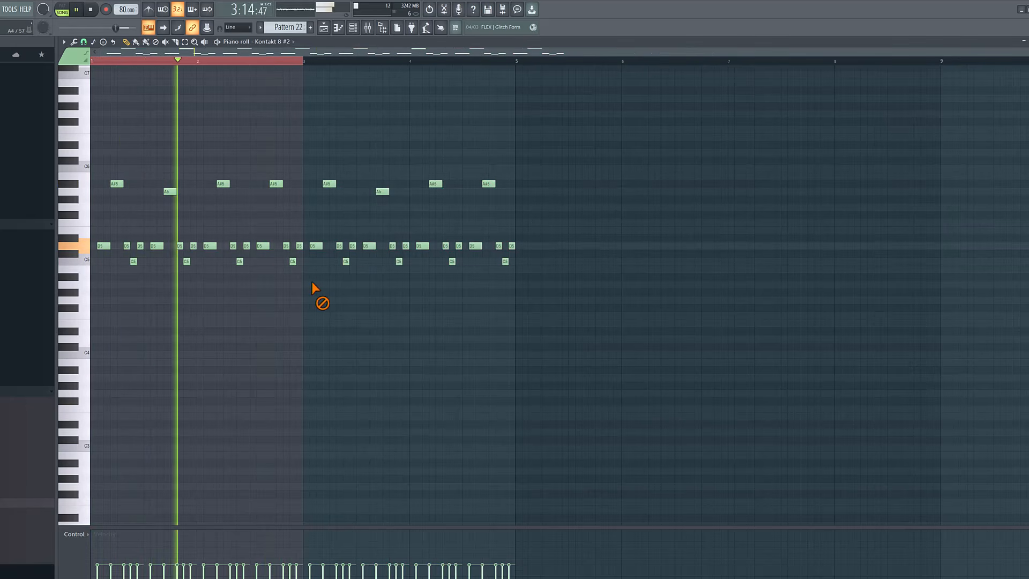
# - Raise the D5 on step 10 of bars 2 and 4 to D#5, and select all the notes
pyautogui.moveTo(259, 240); pyautogui.dragTo(257, 235)
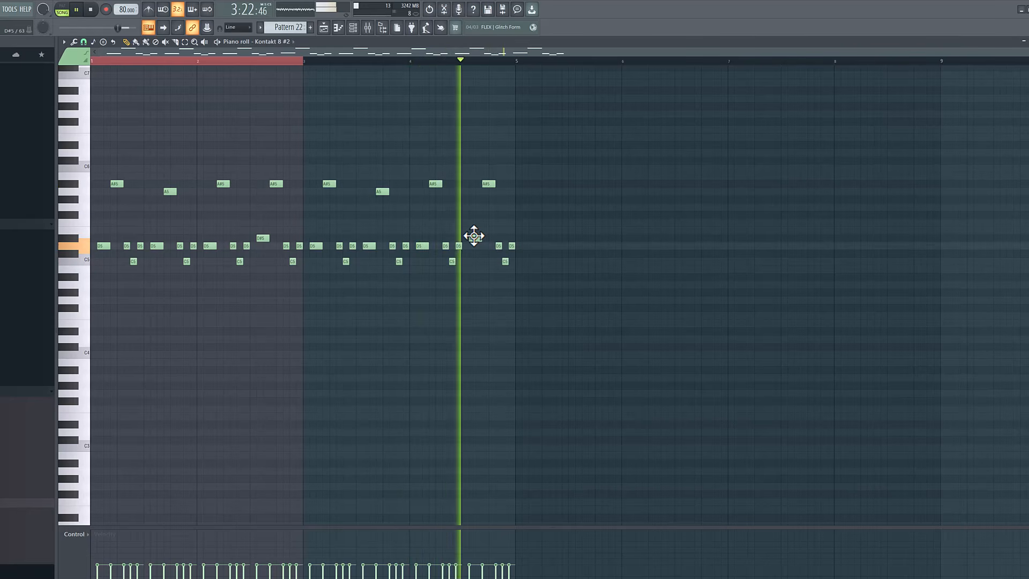
pyautogui.hotkey('ctrl', 'a')
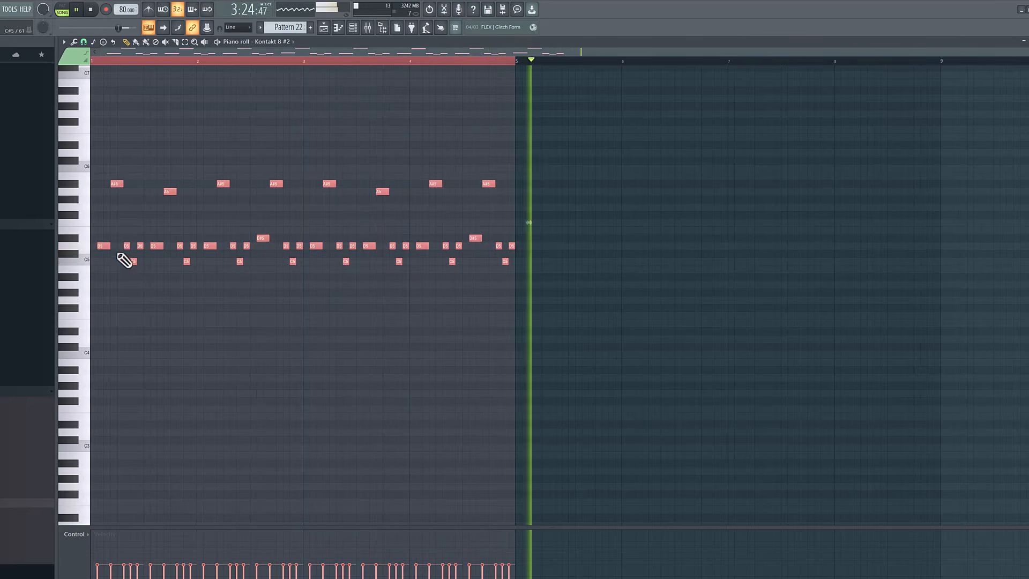
# - Duplicate the four-bar melody into bars 5–8 and unmute Tracks 8 and 14 in the playlist
pyautogui.hotkey('ctrl', 'b')
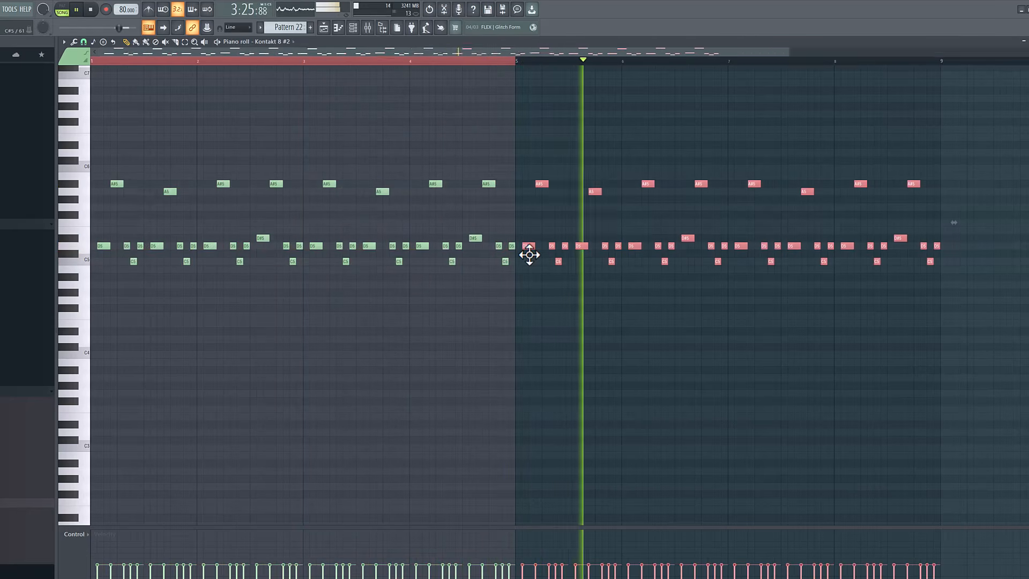
pyautogui.click(325, 27)
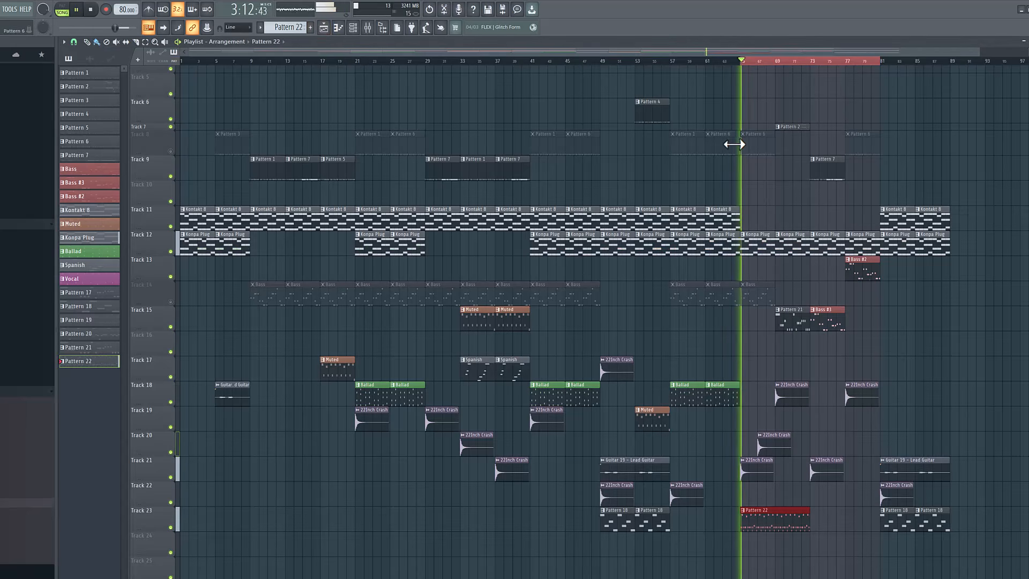
pyautogui.click(171, 152)
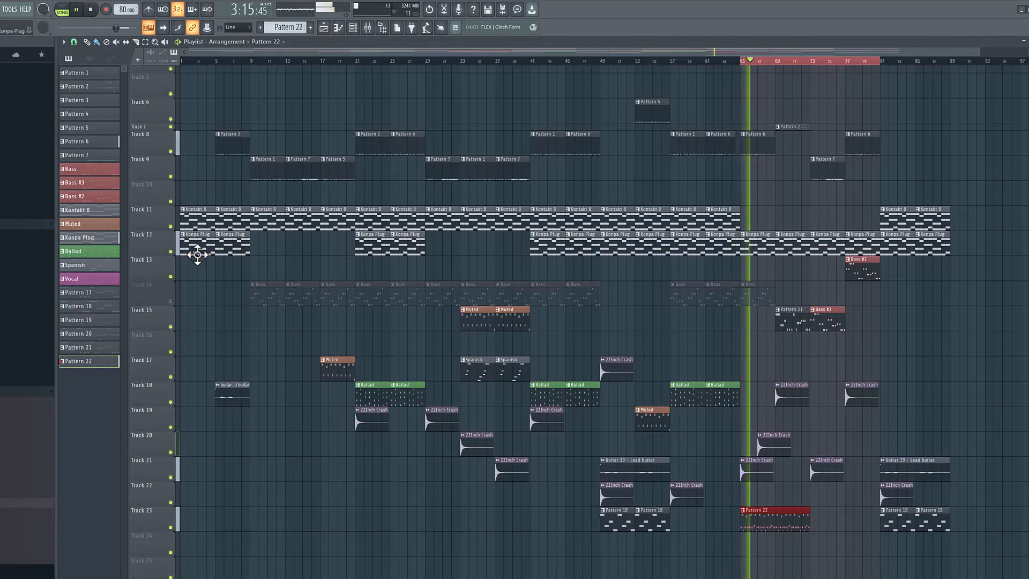
pyautogui.click(171, 302)
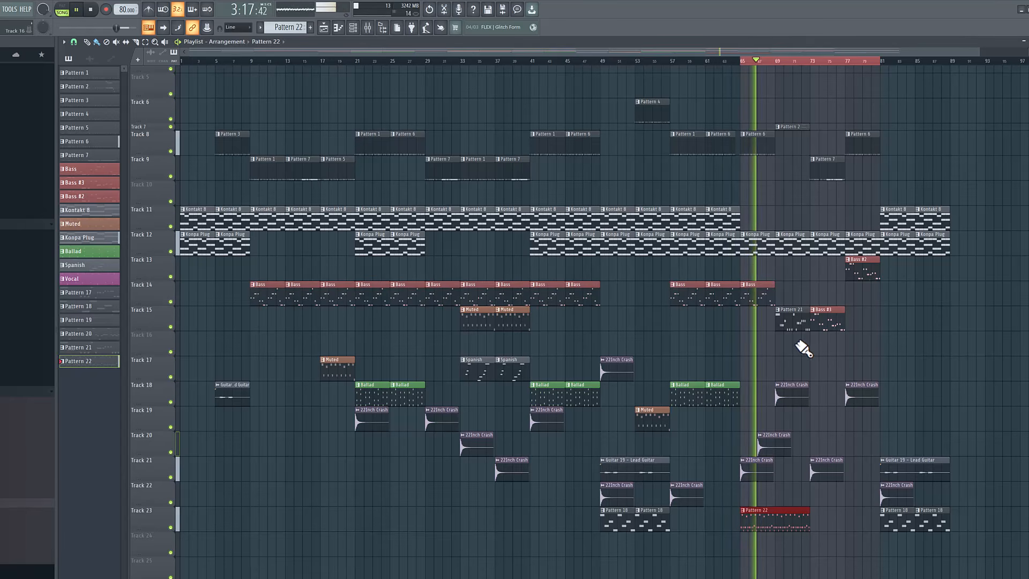
# - Reopen the Pattern 22 melody and duplicate all eight bars into bars 9–16
pyautogui.doubleClick(794, 518)
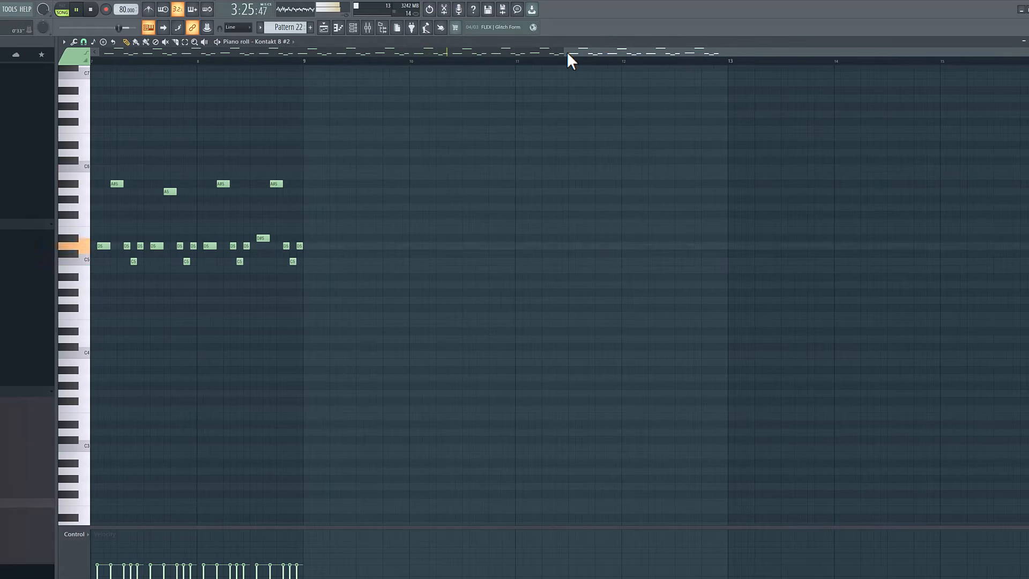
pyautogui.moveTo(567, 53); pyautogui.dragTo(92, 99)
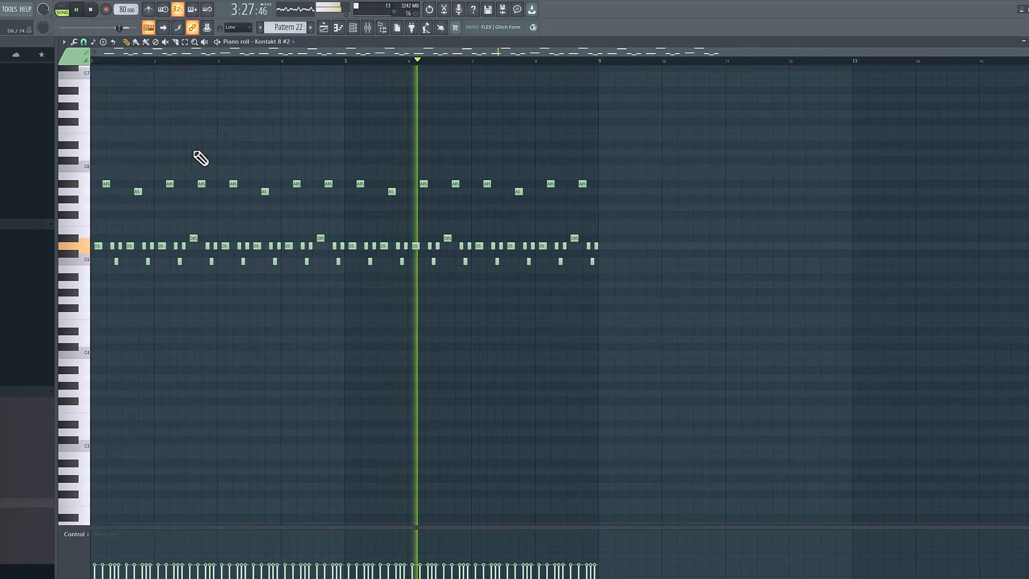
pyautogui.hotkey('ctrl', 'a')
pyautogui.hotkey('ctrl', 'b')
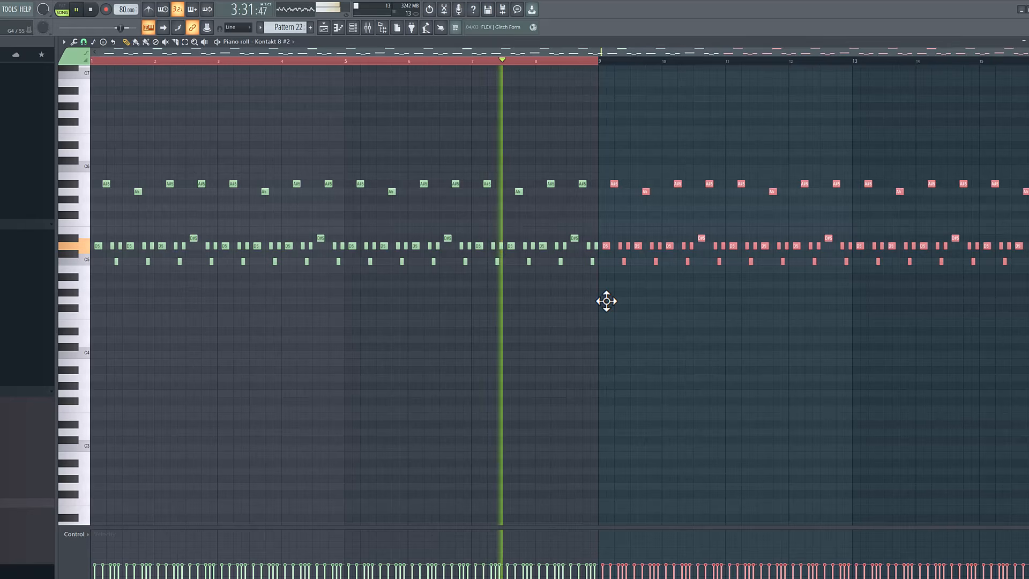
pyautogui.rightClick(606, 301)
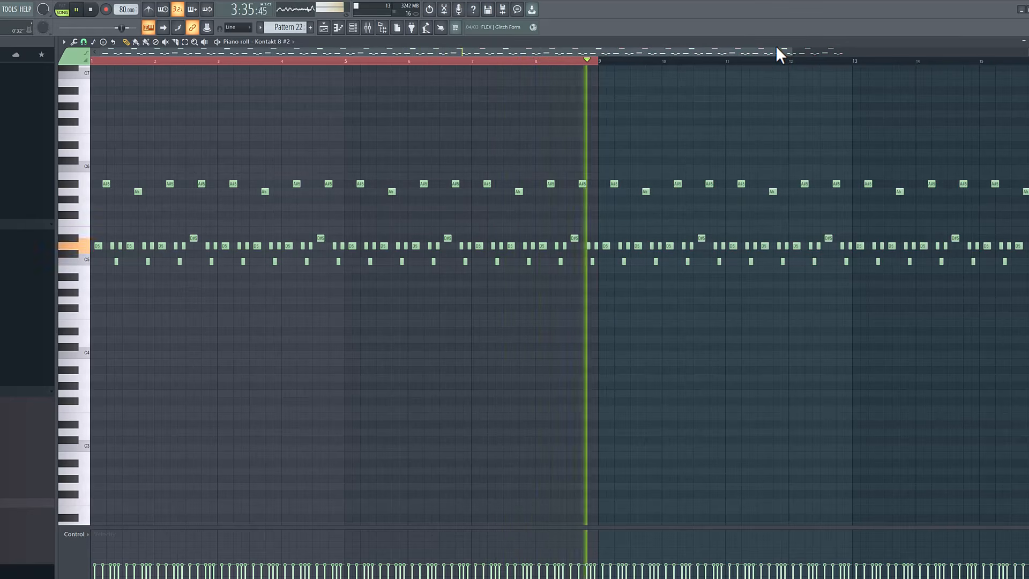
# - Replace the last C5 and D5 of bar 10 with a C6, and add a short A#5 at the start of bar 11
pyautogui.moveTo(760, 47); pyautogui.dragTo(750, 69)
pyautogui.press('space')
pyautogui.click(527, 71)
pyautogui.press('space')
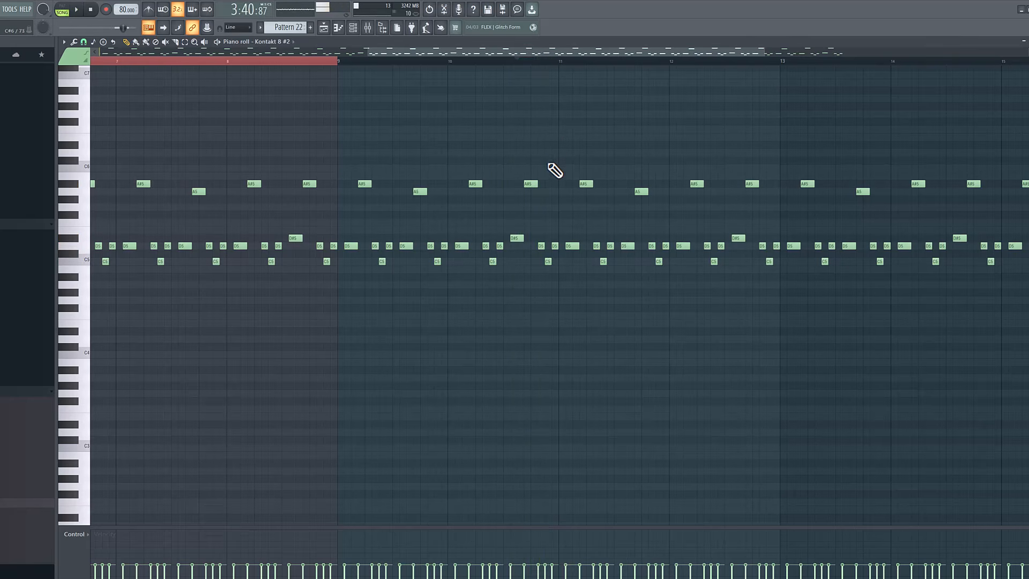
pyautogui.press('space')
pyautogui.rightClick(557, 246)
pyautogui.rightClick(549, 261)
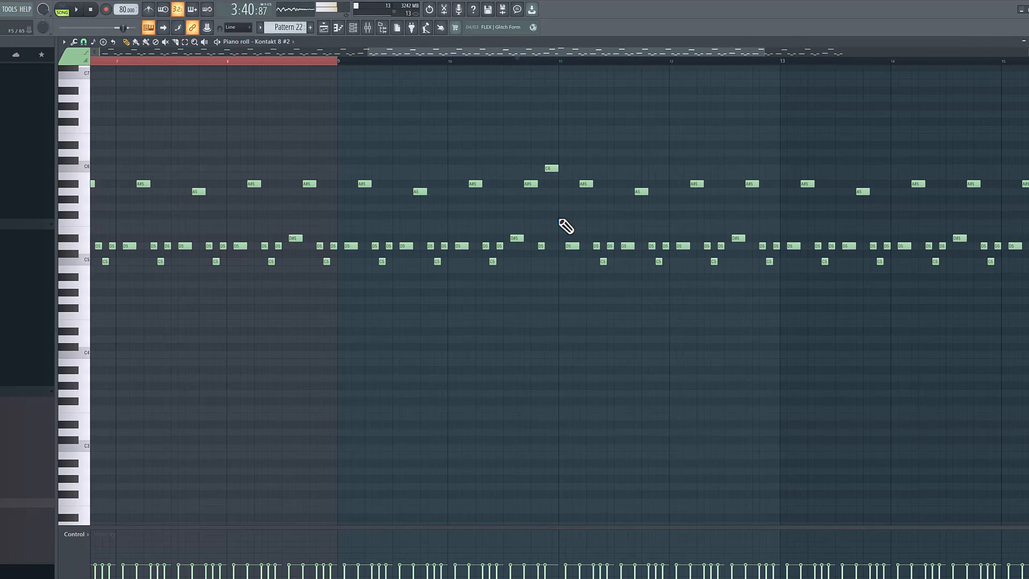
pyautogui.click(561, 184)
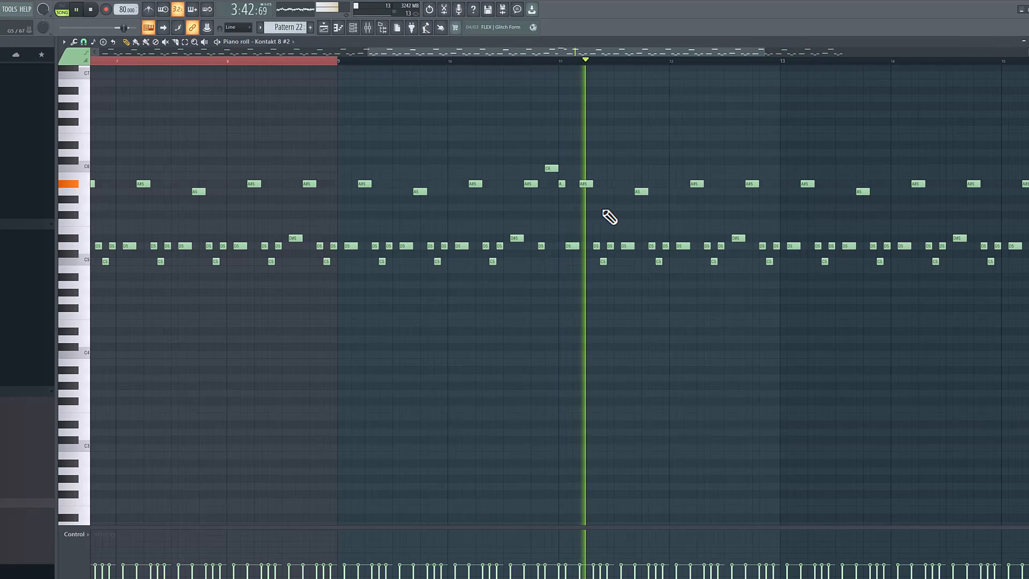
pyautogui.click(561, 61)
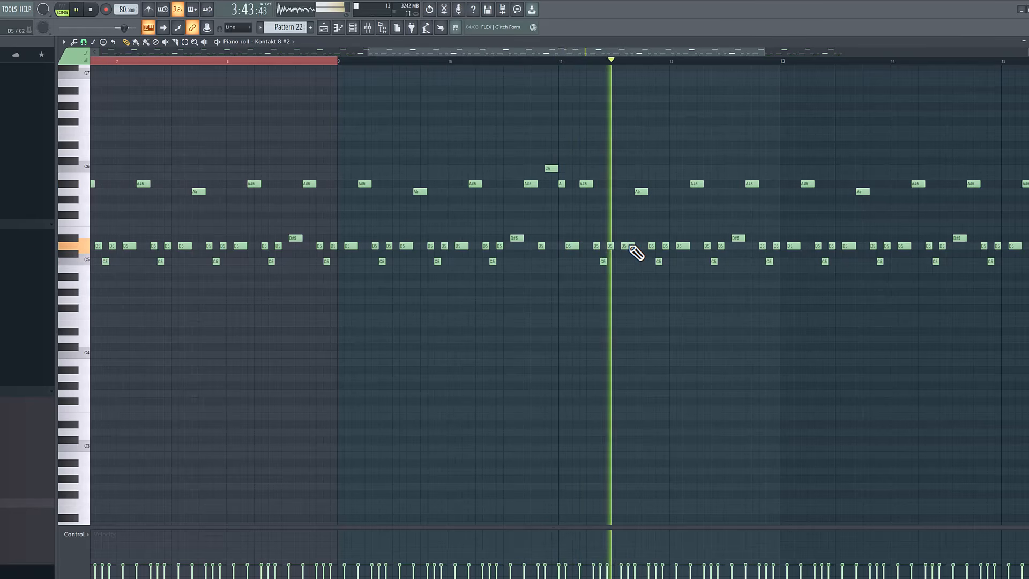
# - Split the long D5 on step 10 of bar 11 into two short notes, tightening them with 1/6 step snap before restoring Line snap
pyautogui.moveTo(635, 226); pyautogui.dragTo(620, 256)
pyautogui.click(83, 41)
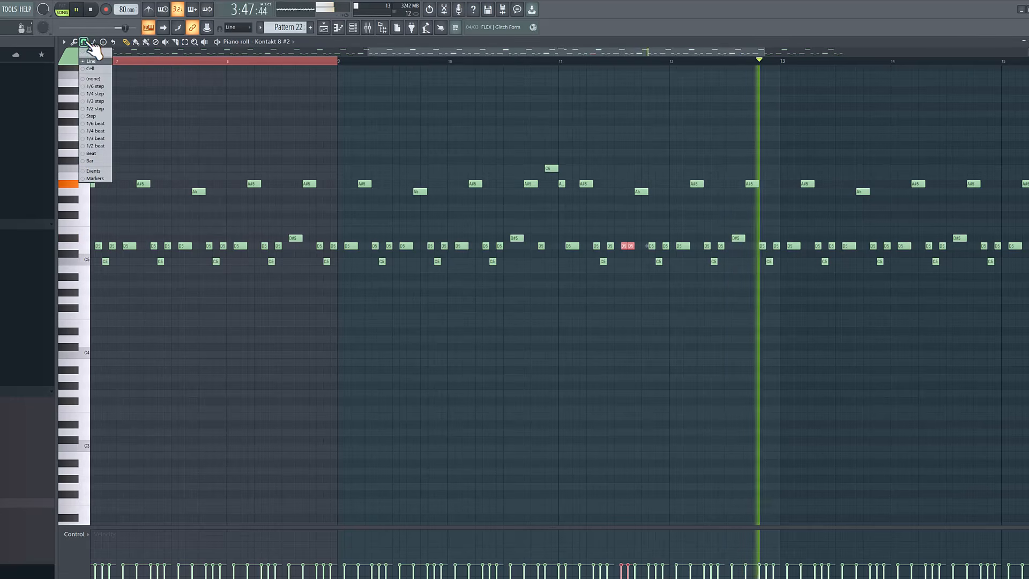
pyautogui.click(96, 85)
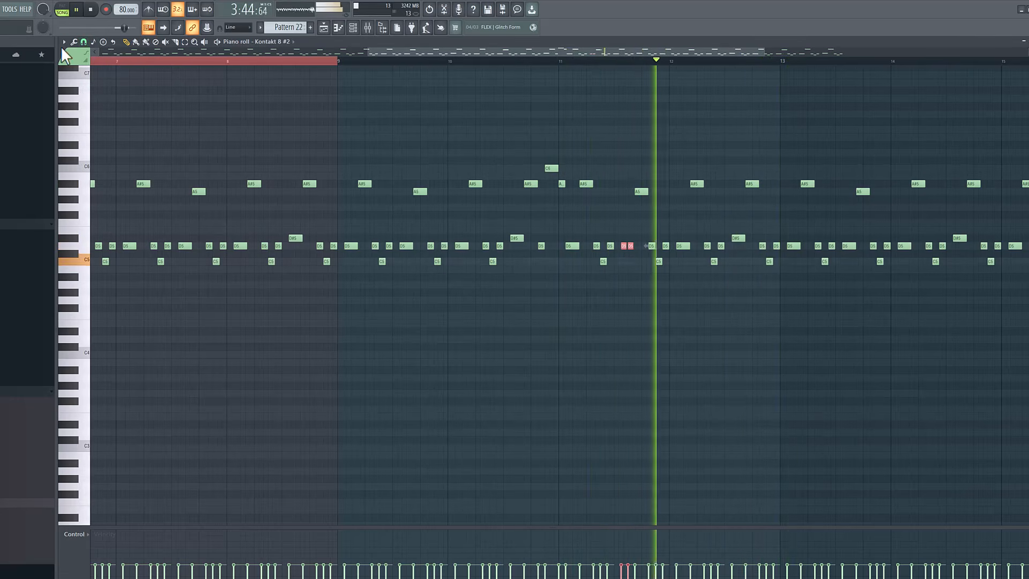
pyautogui.click(83, 42)
pyautogui.click(103, 64)
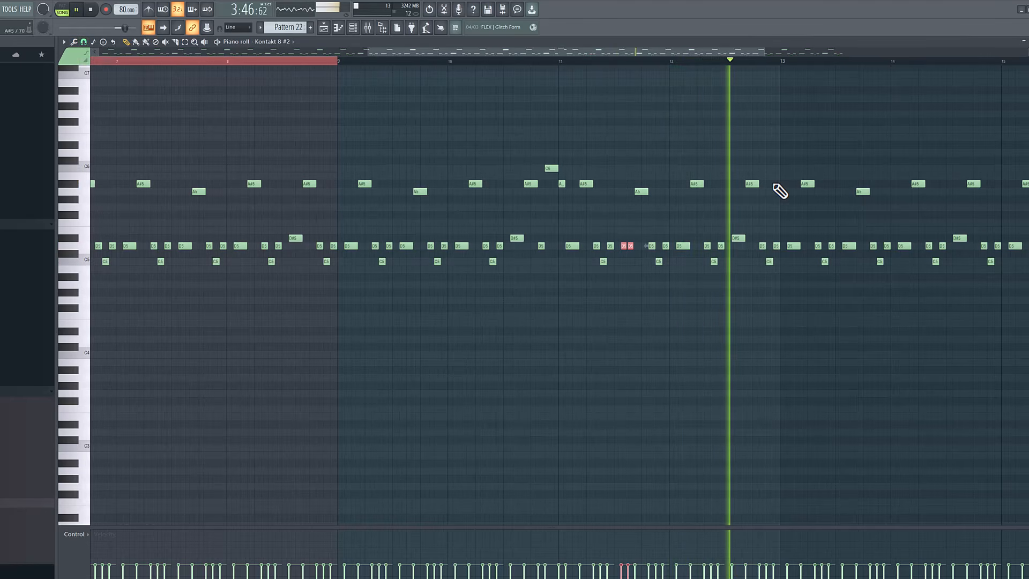
# - Replace the last C5 and D5 of bar 12 with a C6, and add a short A#5 at the start of bar 13
pyautogui.press('space')
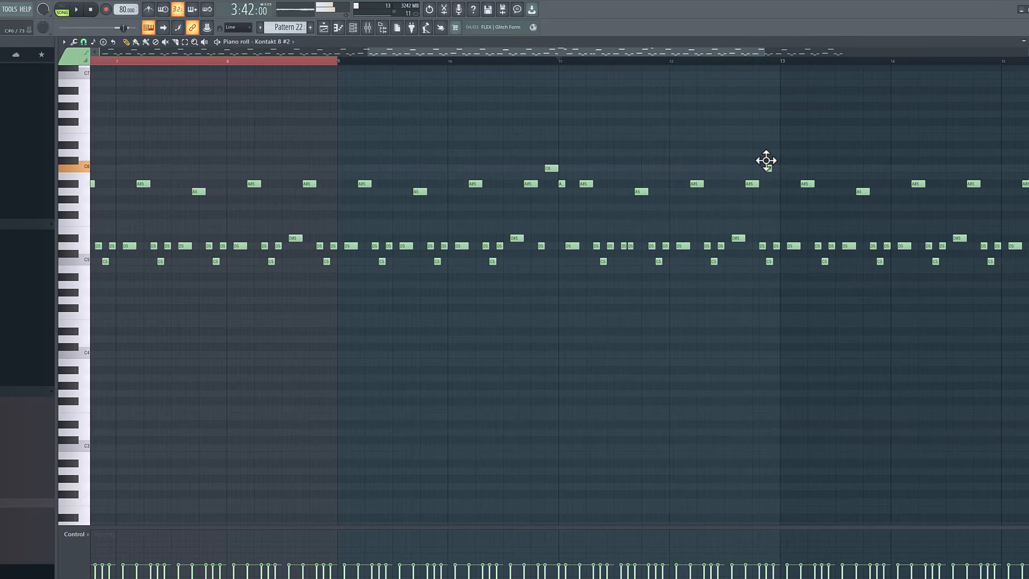
pyautogui.click(768, 167)
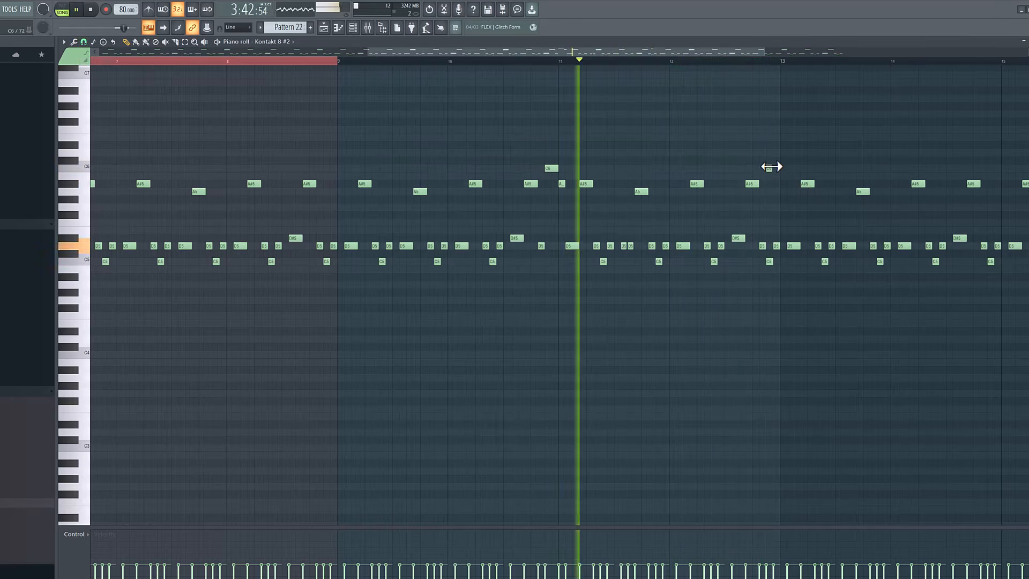
pyautogui.rightClick(779, 246)
pyautogui.rightClick(771, 261)
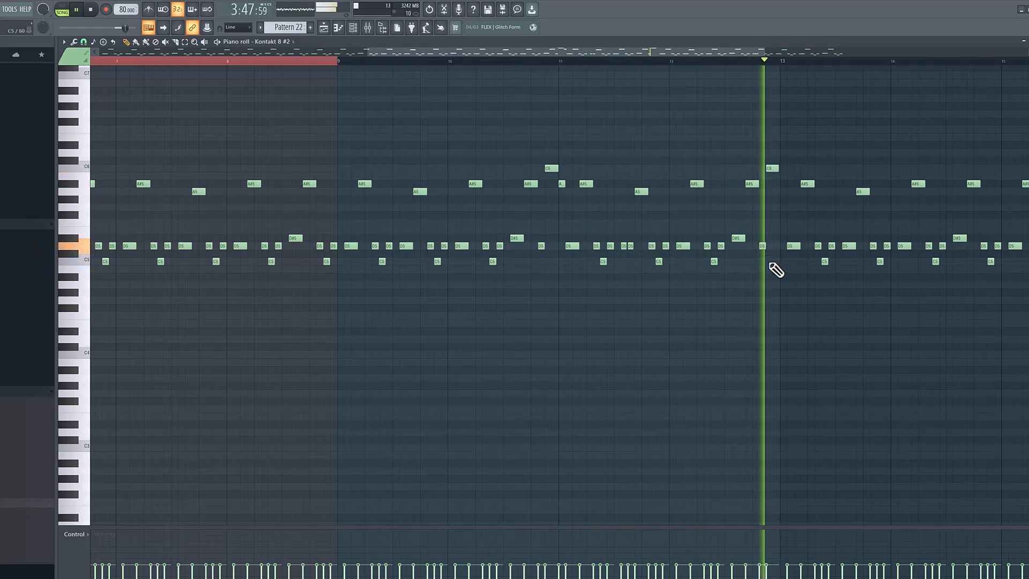
pyautogui.press('space')
pyautogui.press('space')
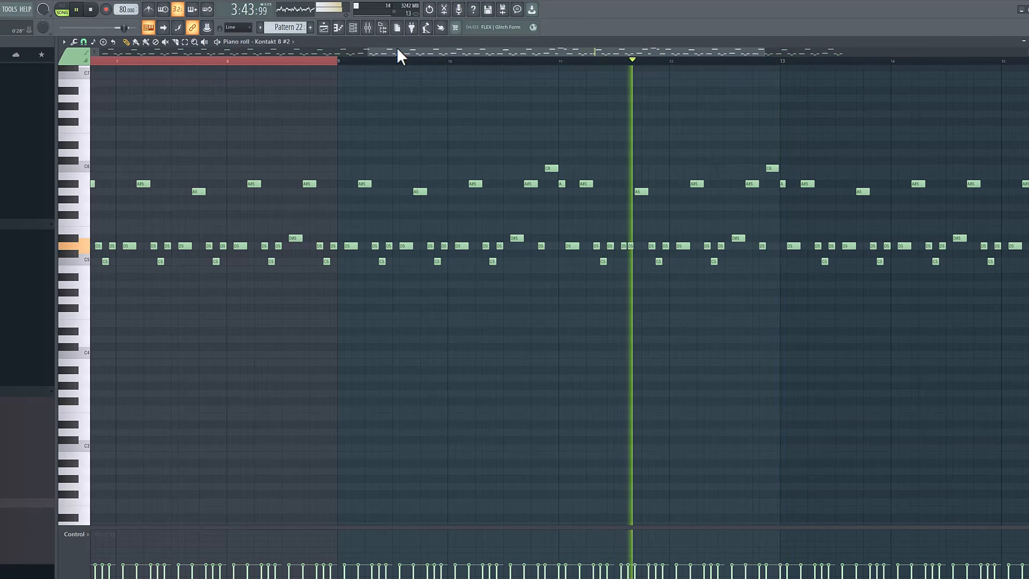
# - Play the melody back from bar 1, stop it, and clear the bars 65–81 time selection in the playlist
pyautogui.moveTo(369, 52); pyautogui.dragTo(51, 101)
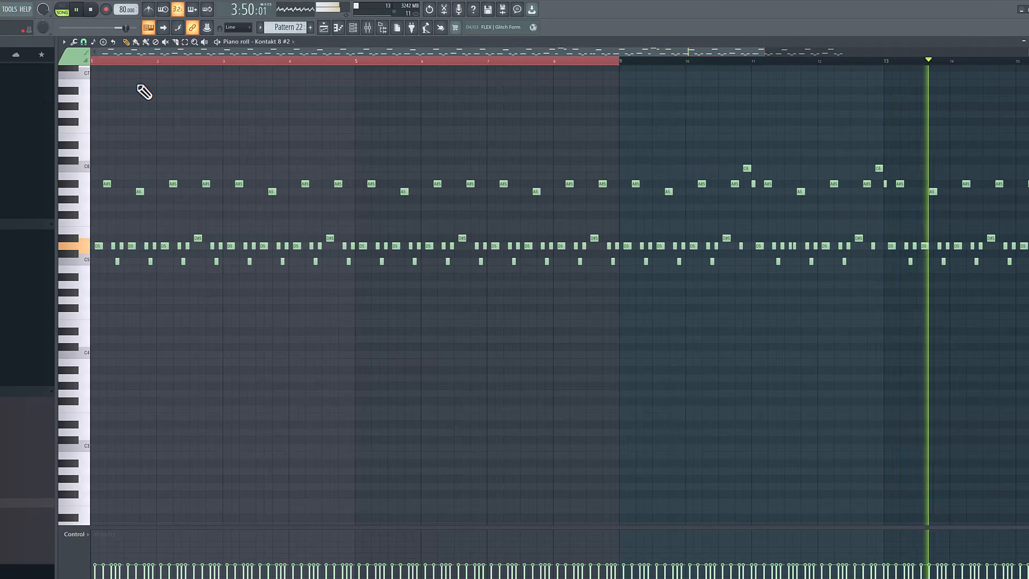
pyautogui.click(91, 62)
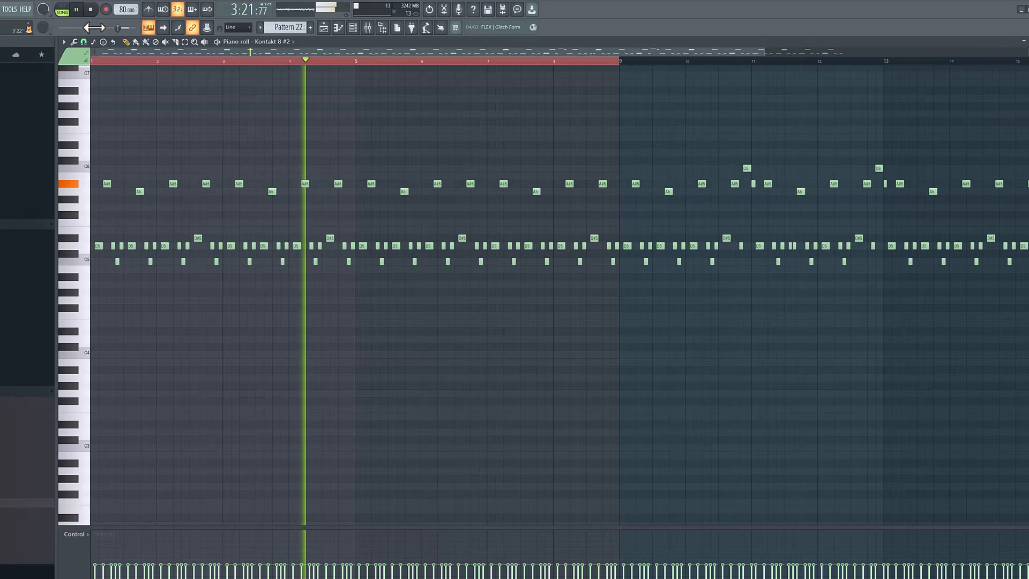
pyautogui.press('space')
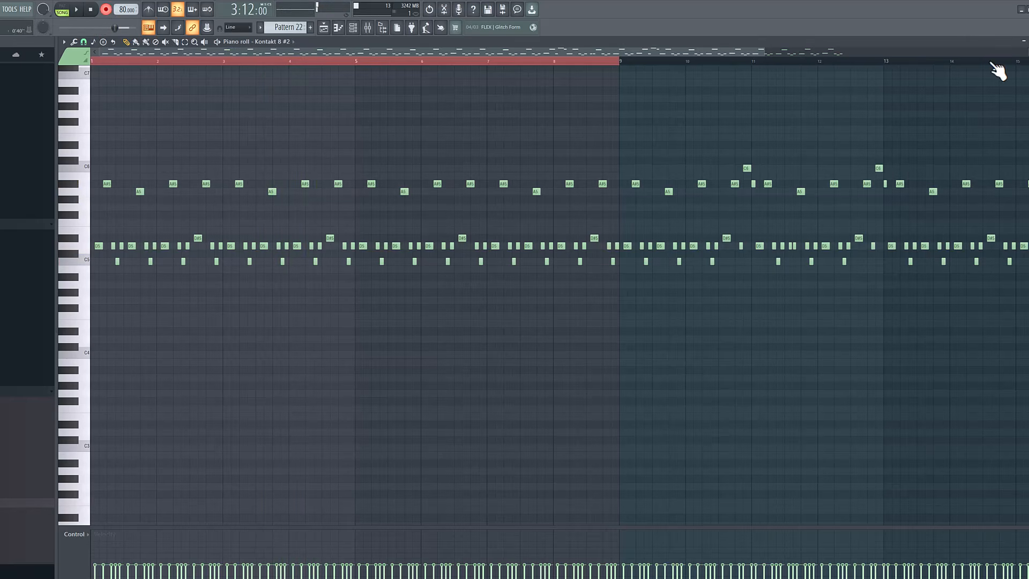
pyautogui.press('F5')
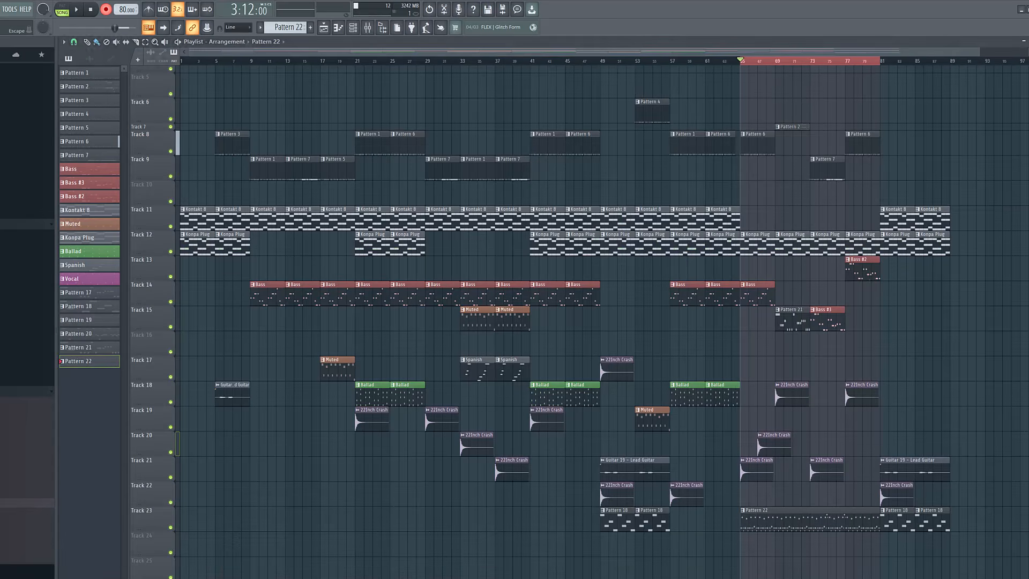
pyautogui.doubleClick(743, 64)
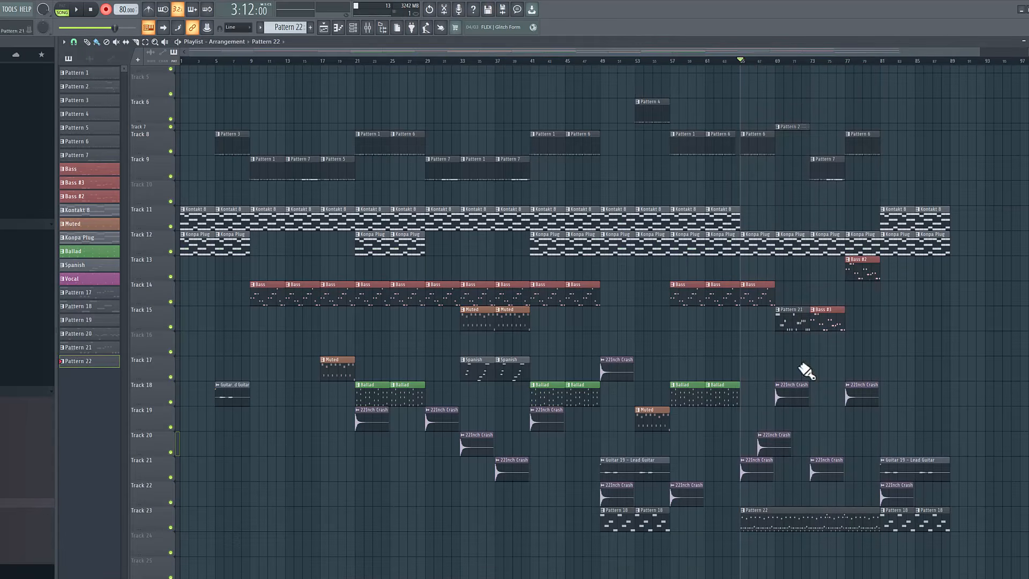
# - Replace the Pattern 22 clip on Track 23 with Pattern 19, spanning bars 65–81
pyautogui.rightClick(820, 516)
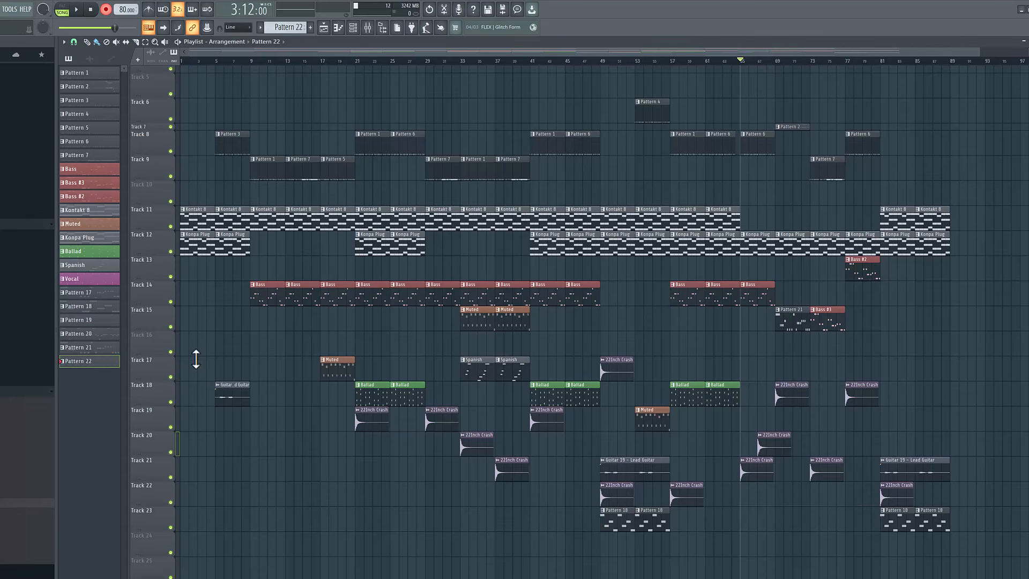
pyautogui.scroll(-5, 581, 509)
pyautogui.click(170, 528)
pyautogui.moveTo(799, 523); pyautogui.dragTo(799, 232)
pyautogui.scroll(2, 804, 258)
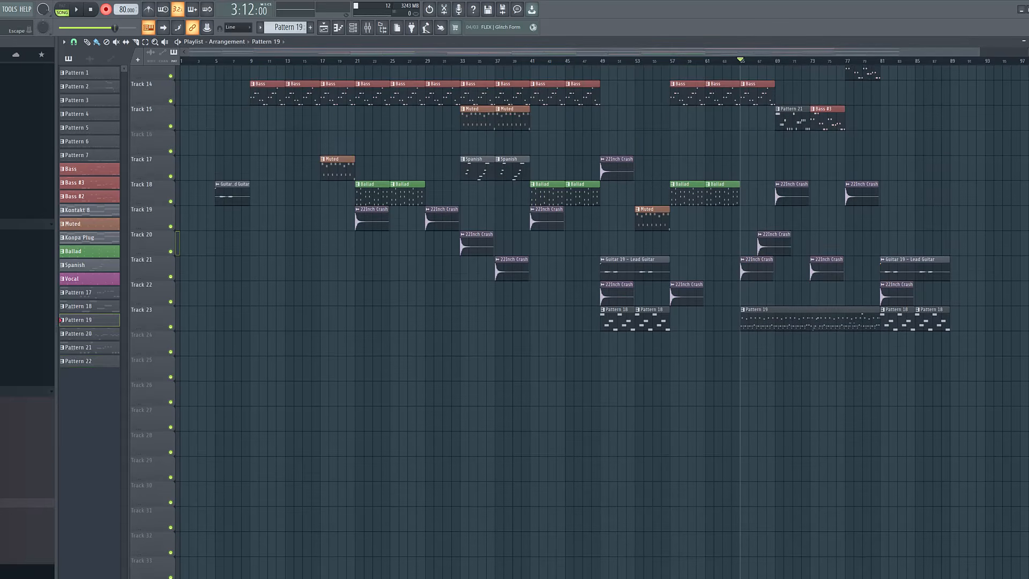
pyautogui.click(1028, 42)
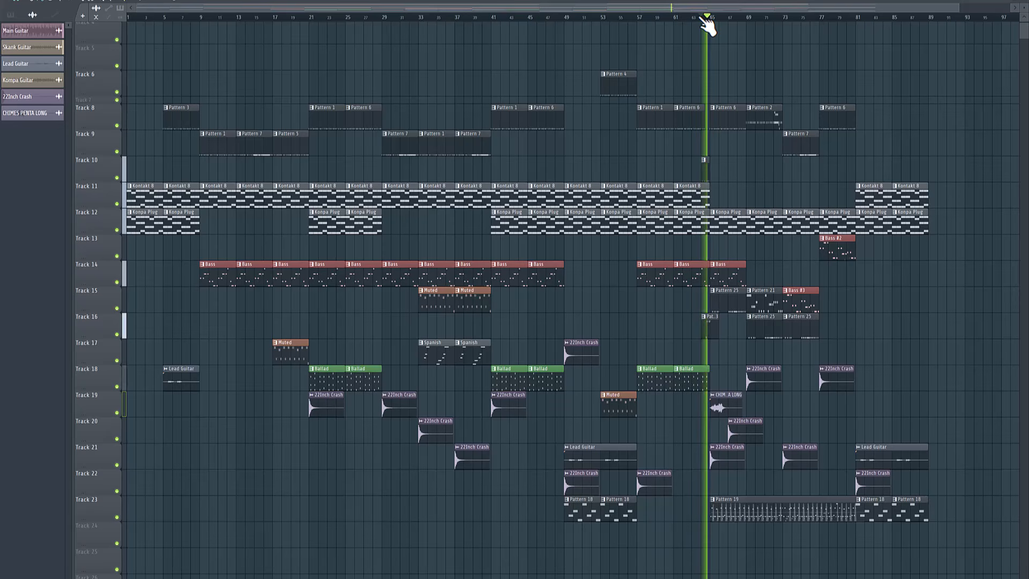
# - Raise the Konpa Plug #3 mixer volume slightly above the neighbouring faders and replay the arrangement from just before bar 65
pyautogui.moveTo(959, 9); pyautogui.dragTo(699, 8)
pyautogui.hscroll(5, 927, 46)
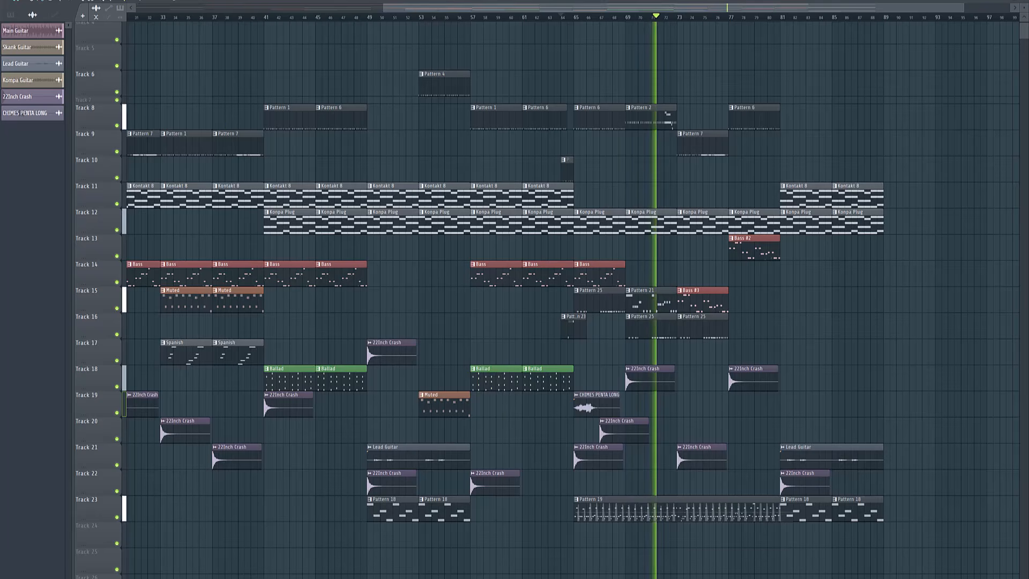
pyautogui.press('F9')
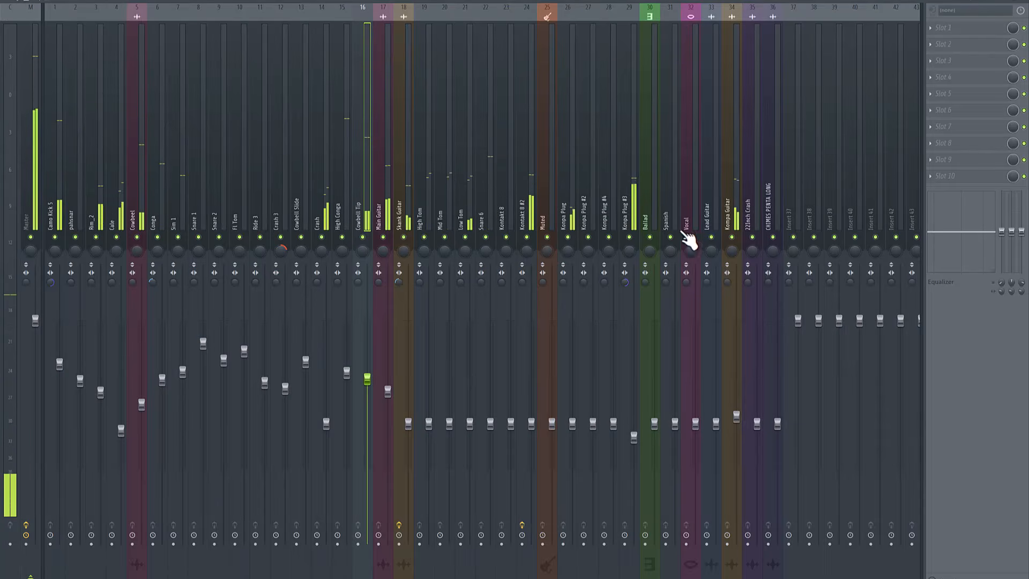
pyautogui.click(532, 211)
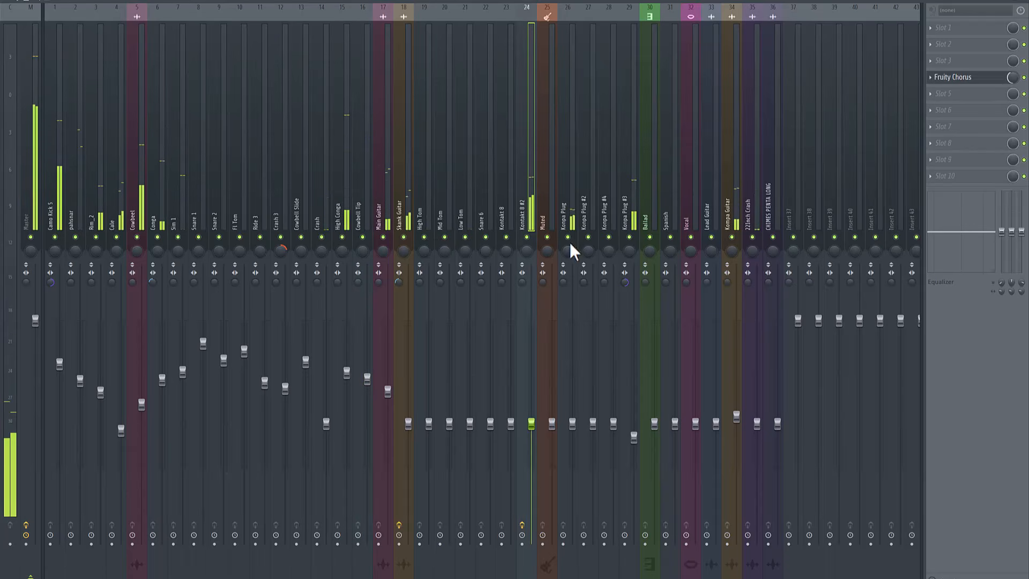
pyautogui.click(631, 210)
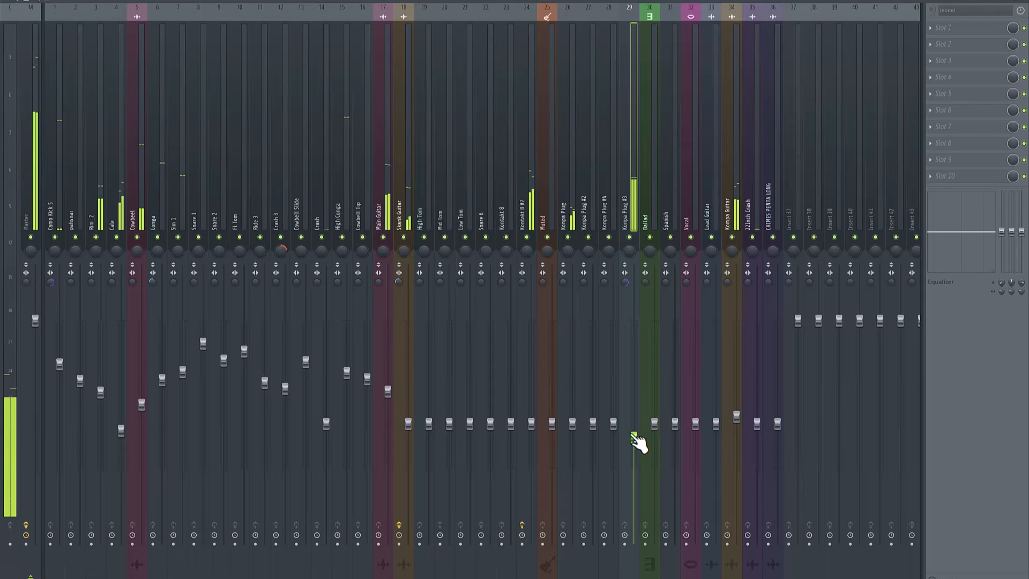
pyautogui.moveTo(633, 434); pyautogui.dragTo(633, 420)
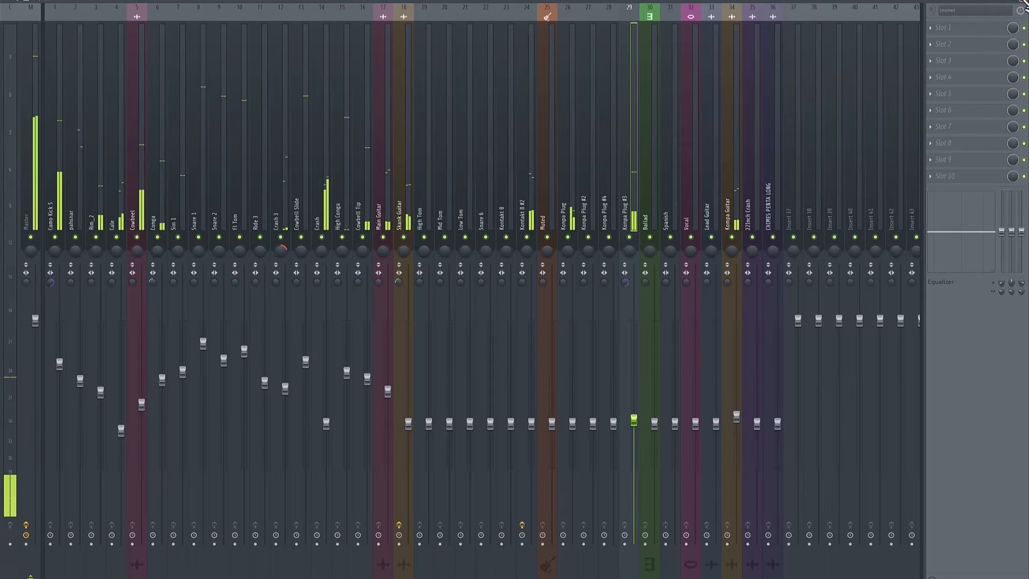
pyautogui.click(1024, 3)
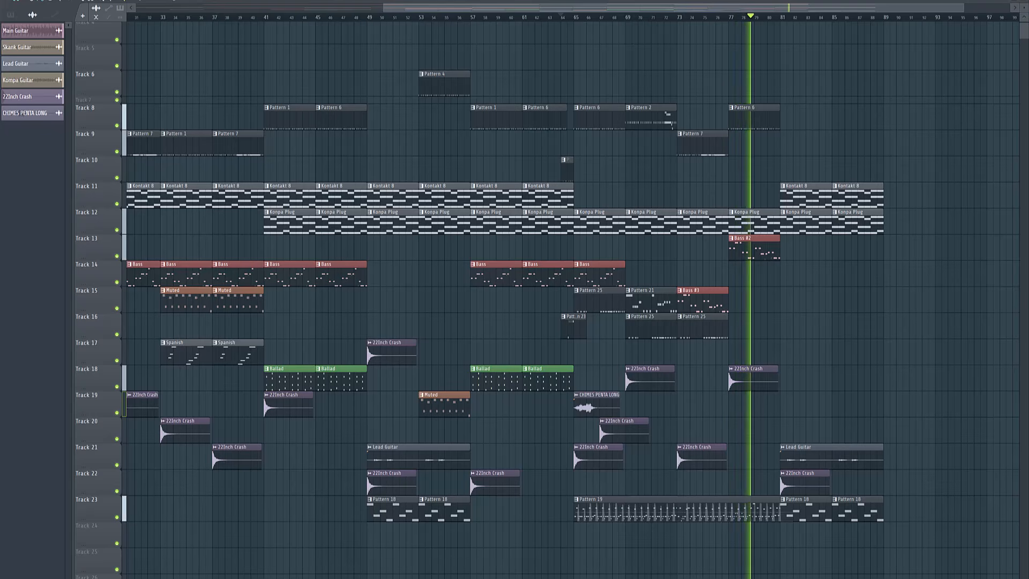
pyautogui.moveTo(732, 19); pyautogui.dragTo(704, 22)
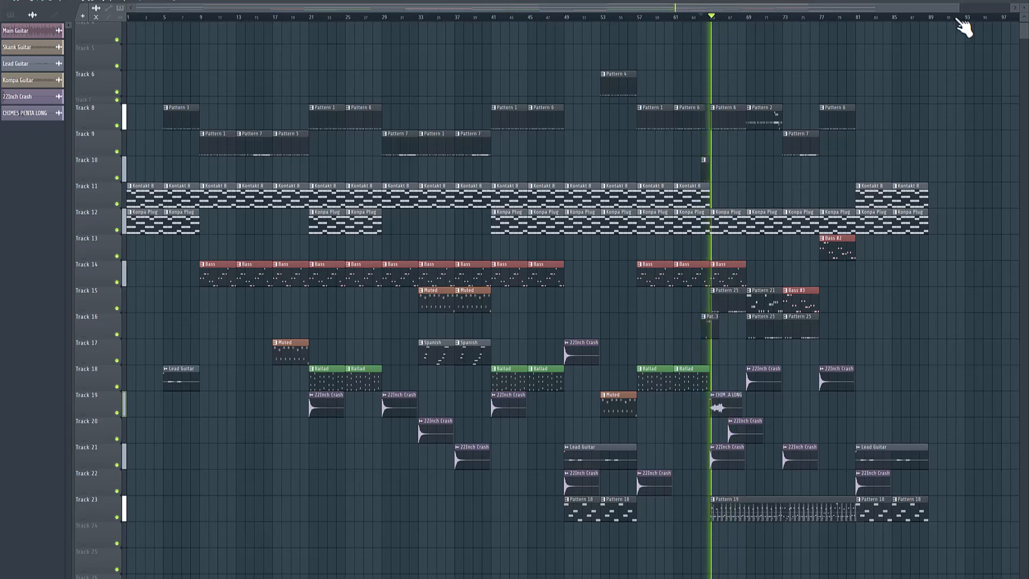
pyautogui.moveTo(957, 8); pyautogui.dragTo(950, 53)
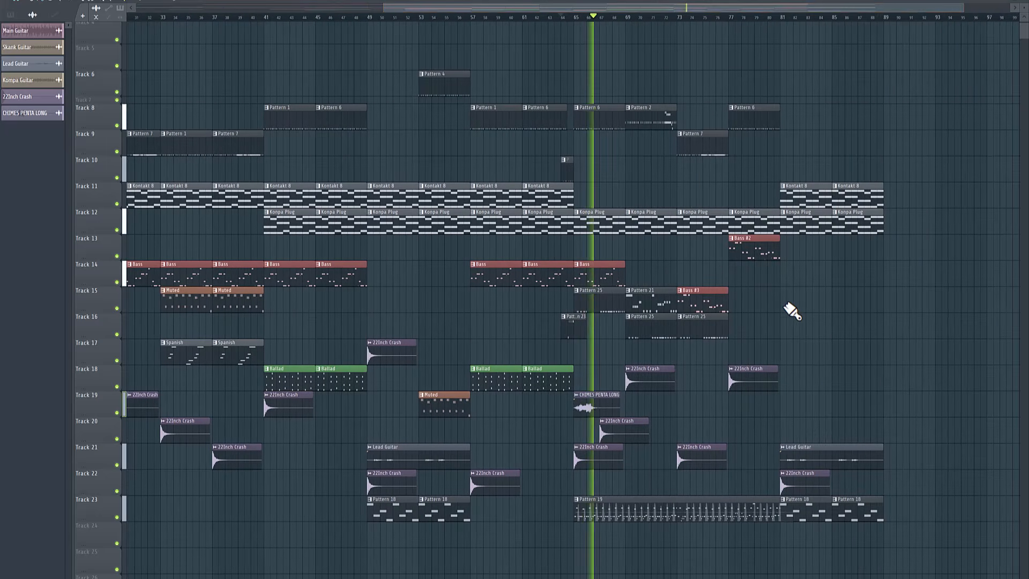